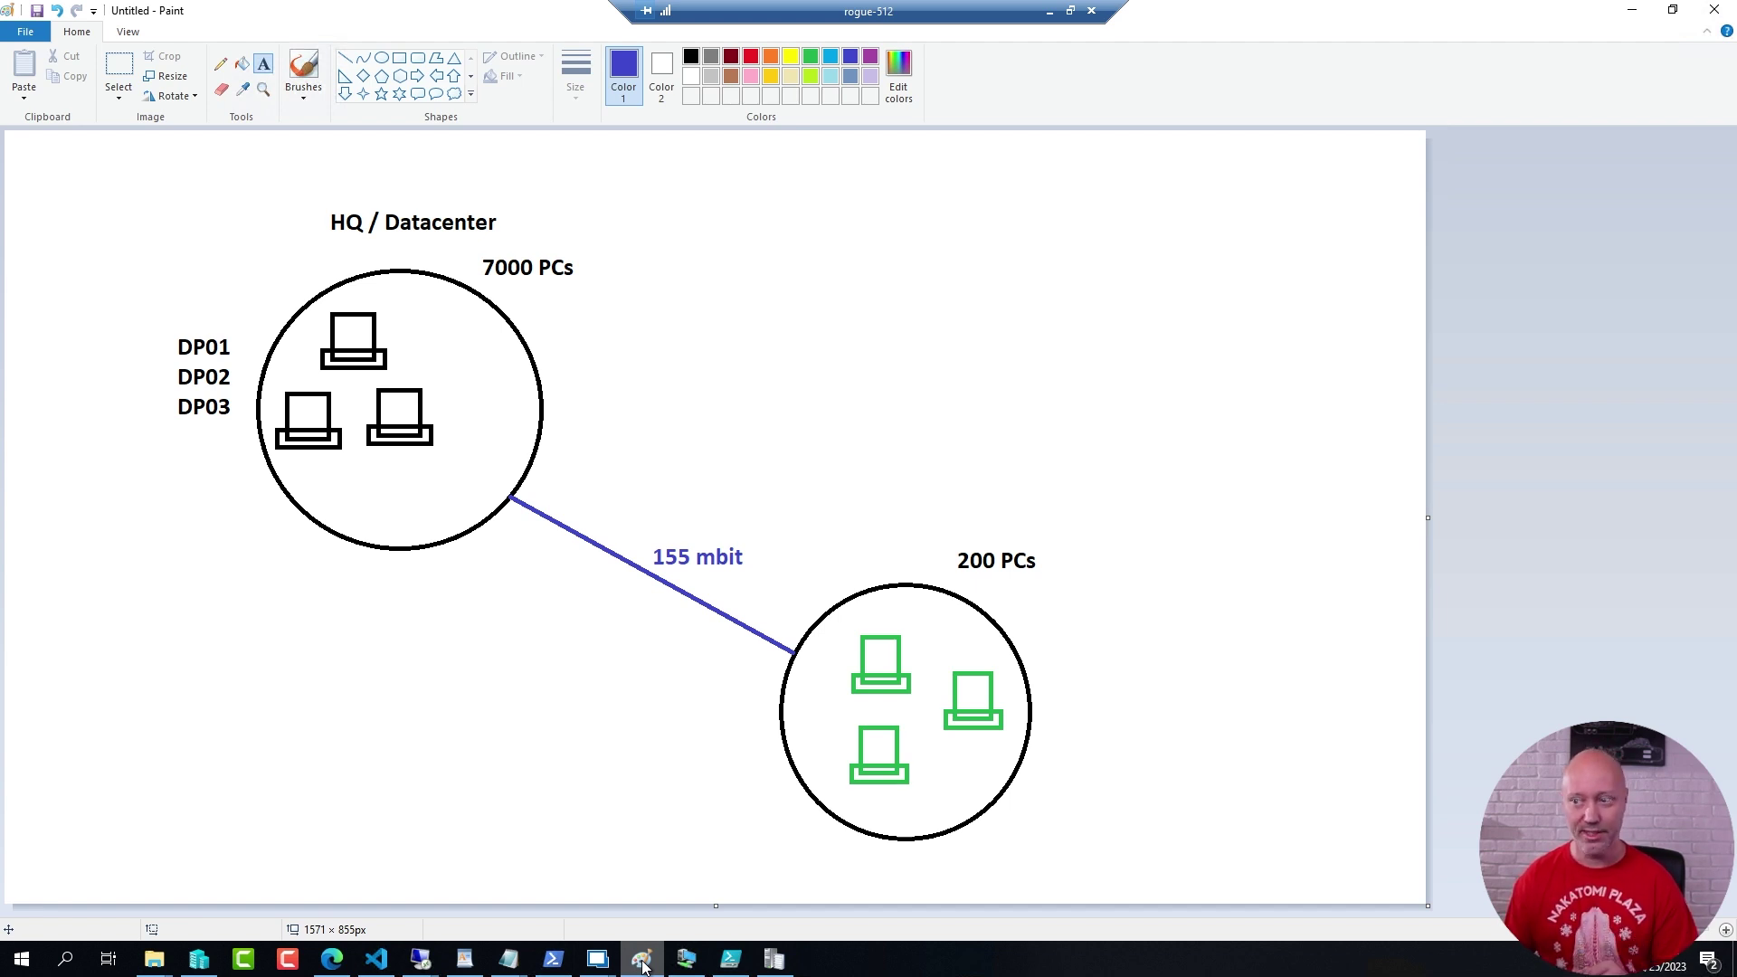
# Show the thumbnails of the open remote desktop sessions from the taskbar.
pyautogui.click(434, 964)
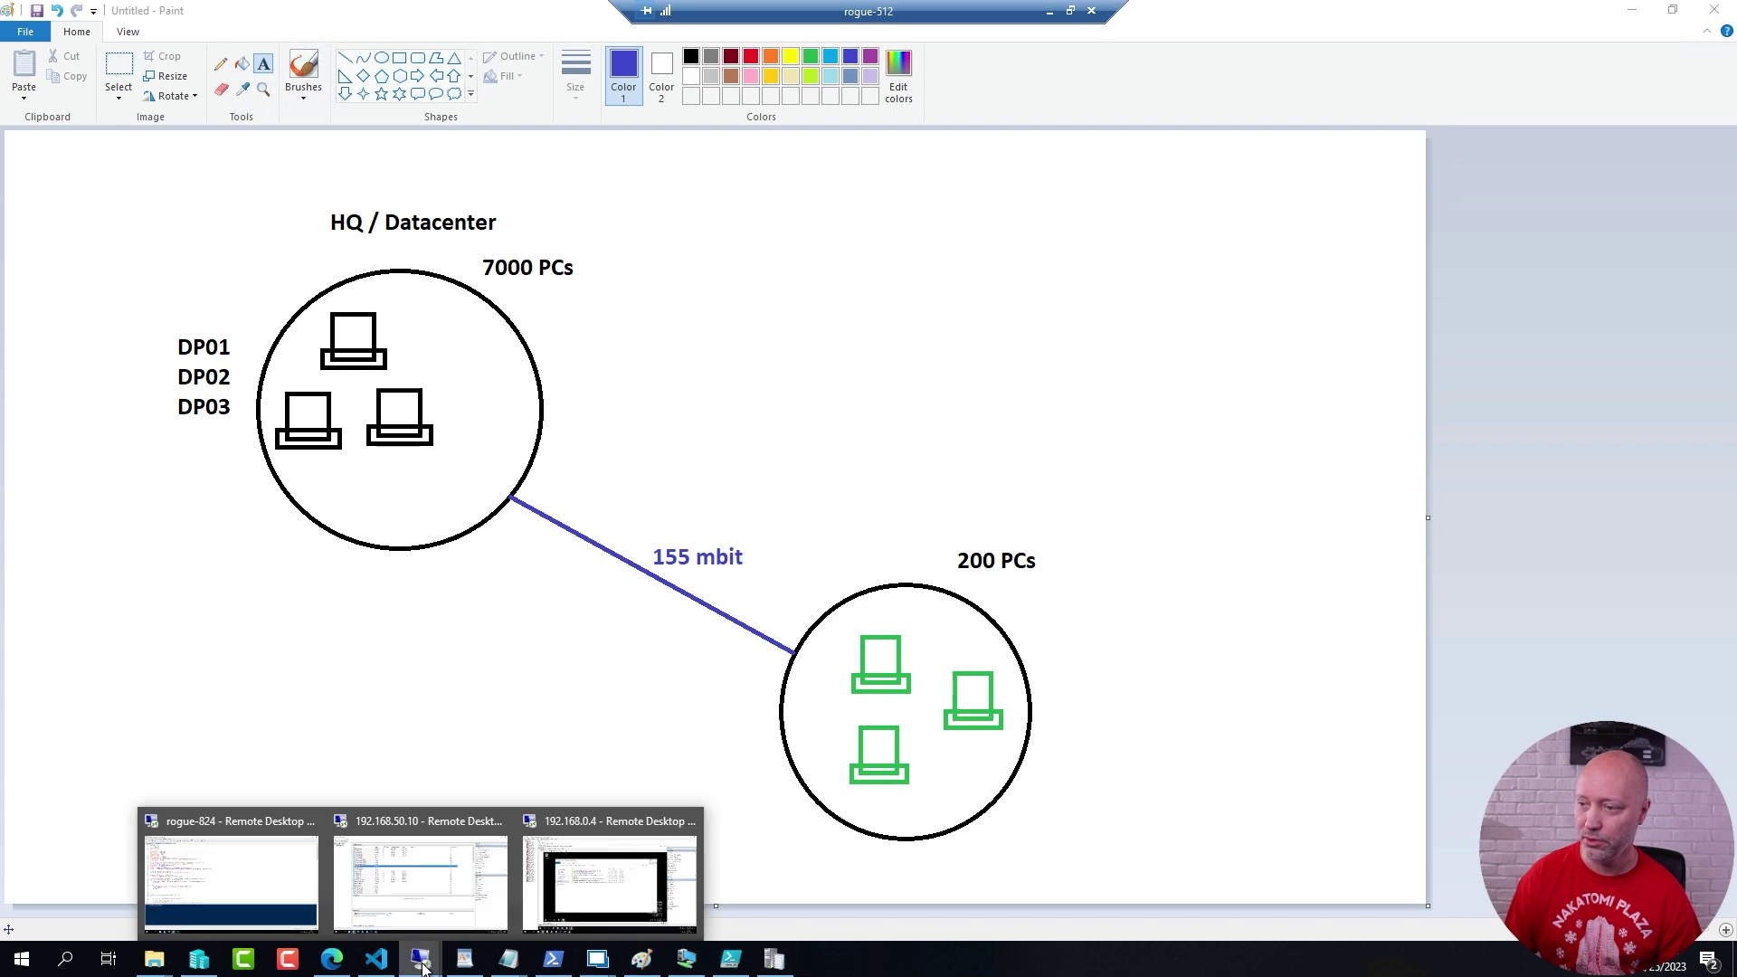
# Run lines 1–12 of BITS-DEMO.ps1 to clear the ConfigMgr cache, BranchCache and BITS log.
pyautogui.click(589, 809)
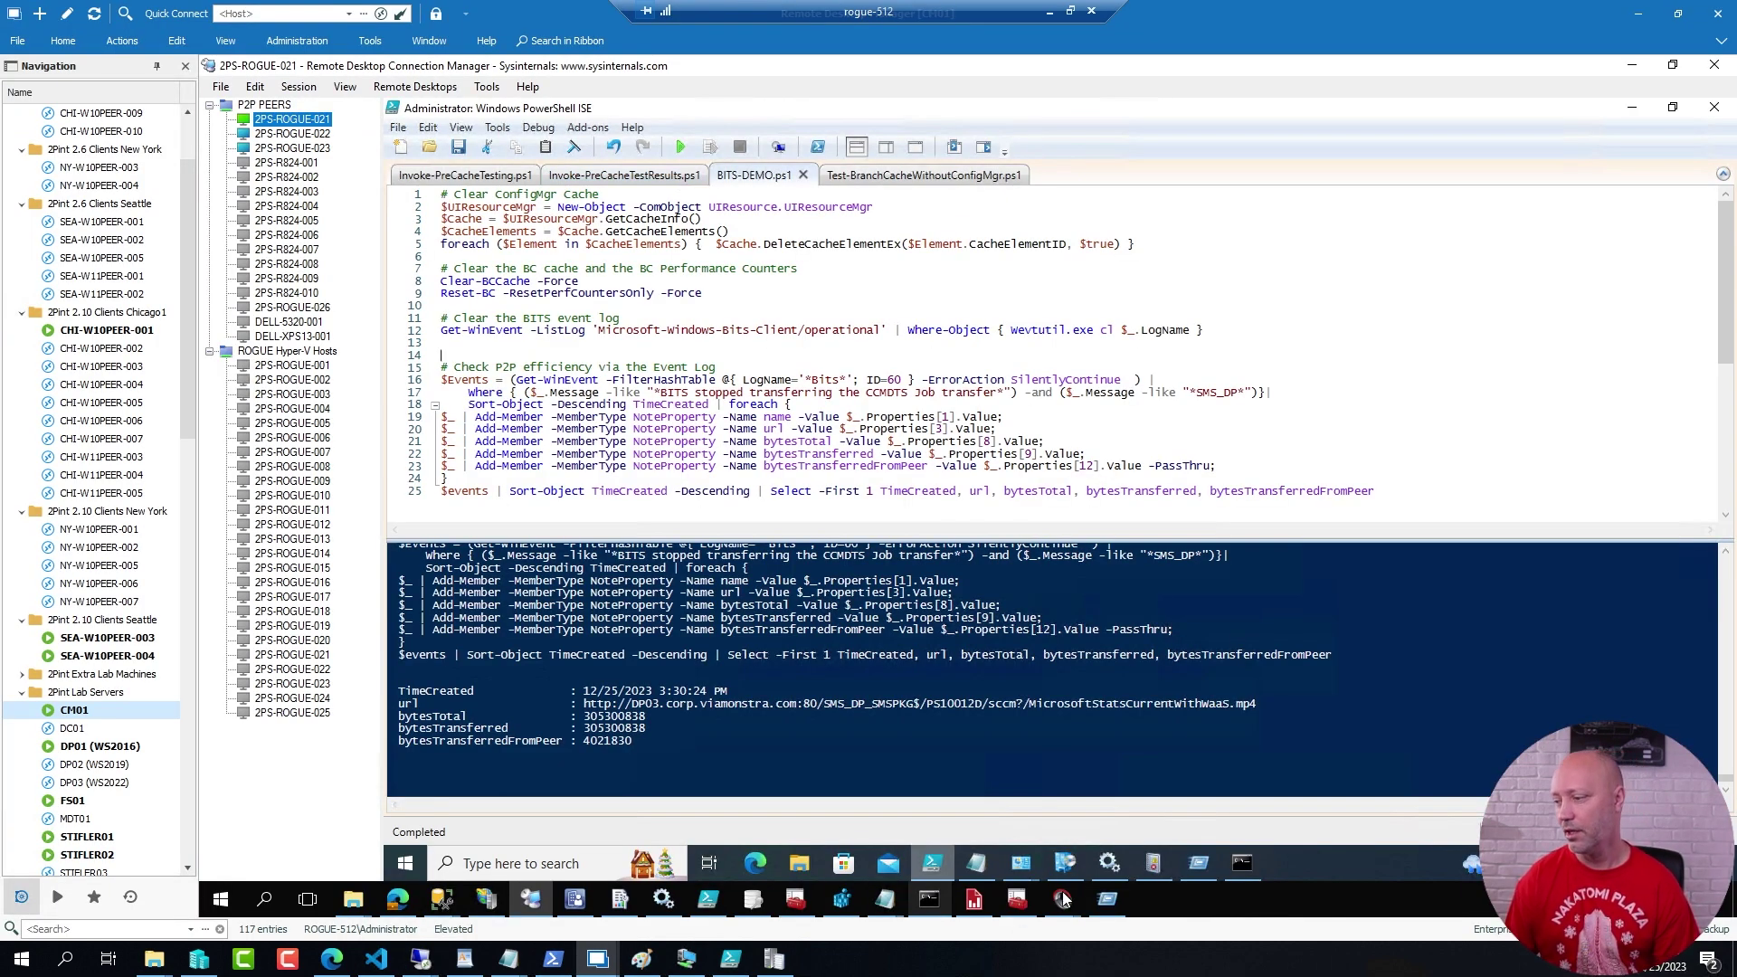
pyautogui.click(1061, 864)
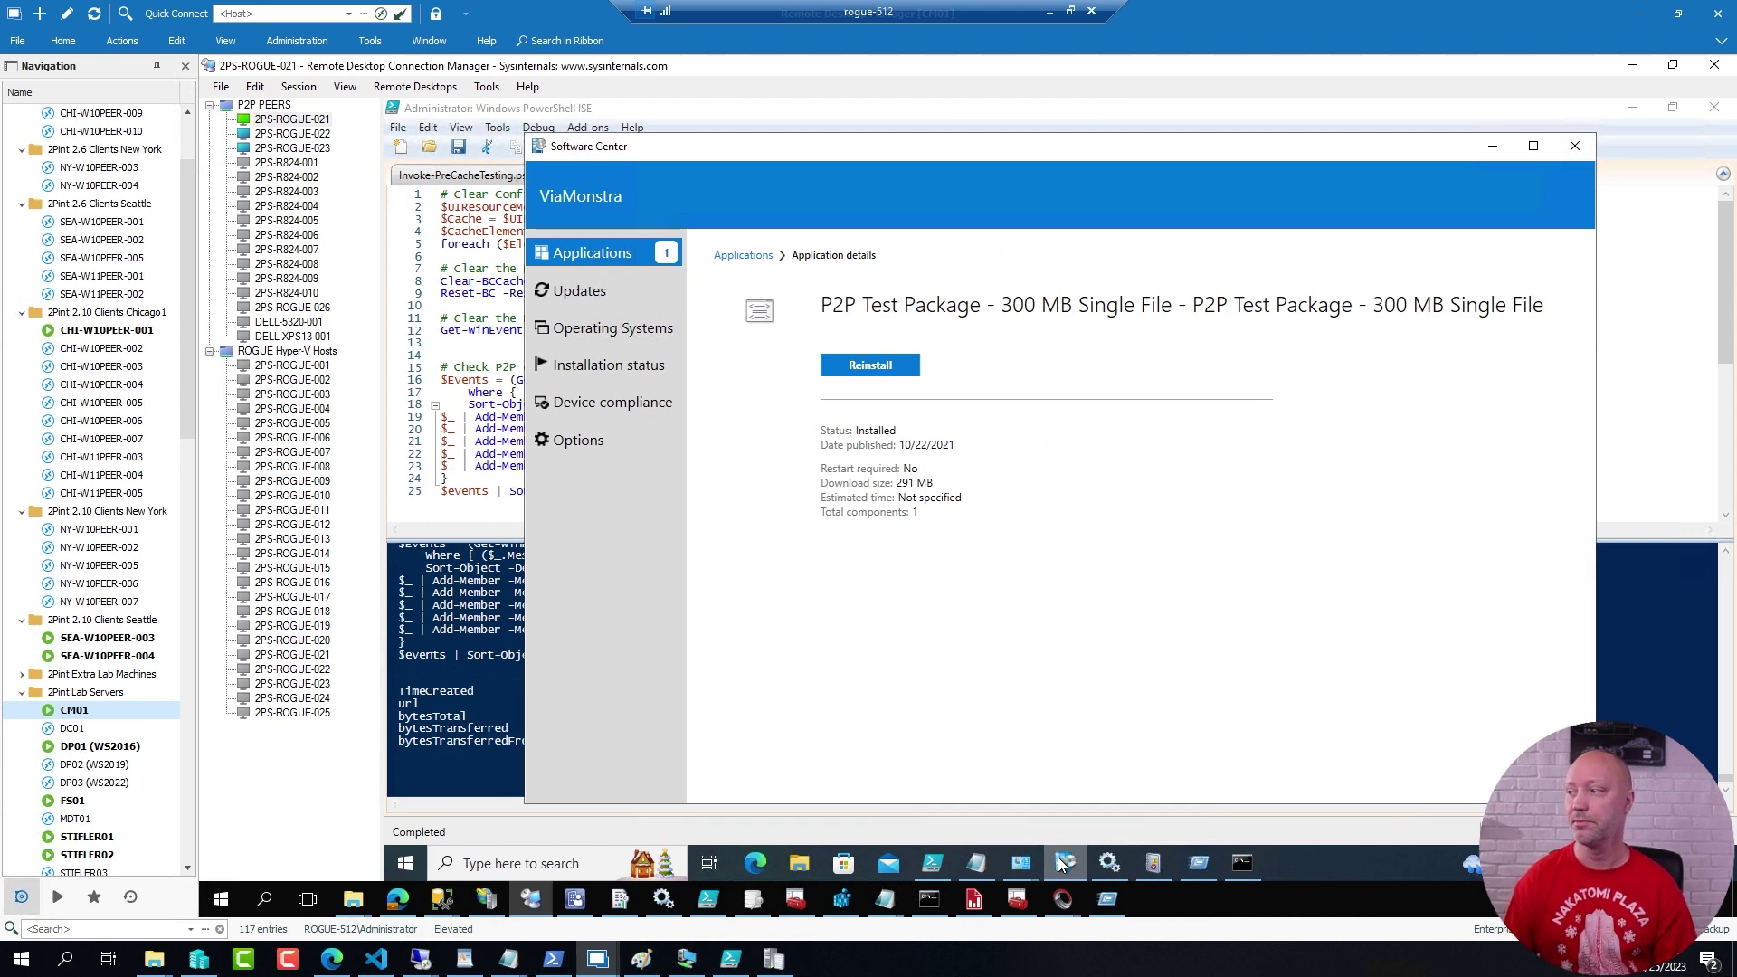
pyautogui.click(455, 341)
pyautogui.moveTo(433, 339); pyautogui.dragTo(431, 197)
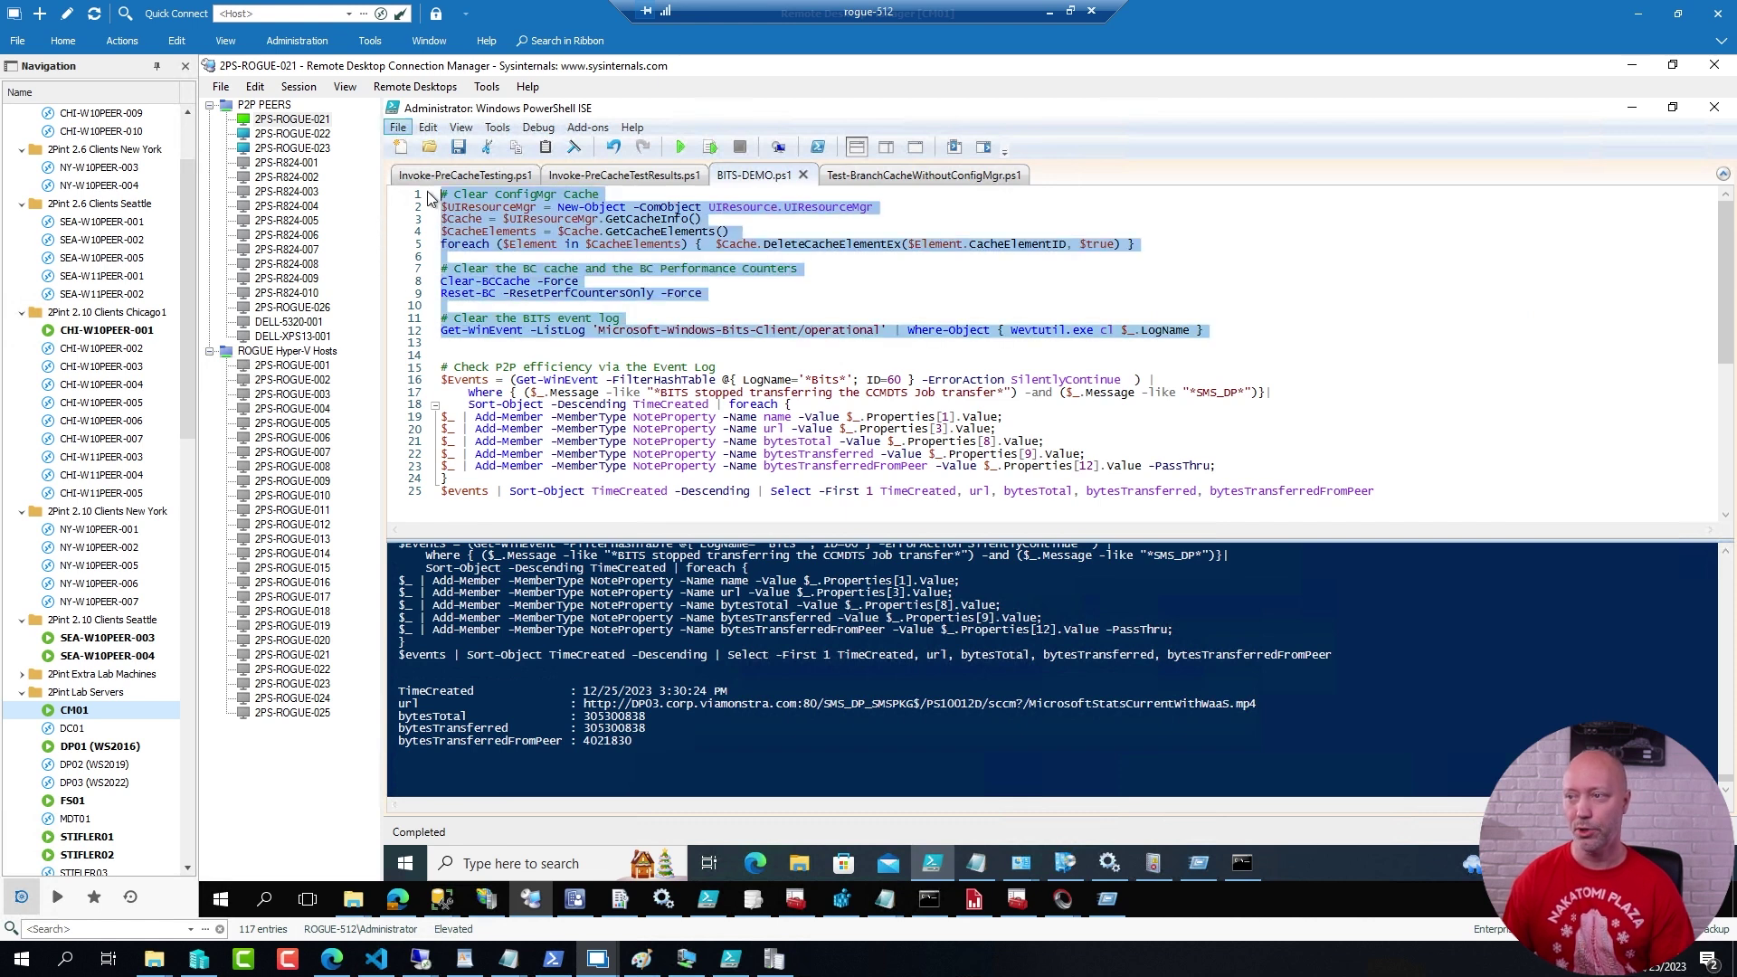
pyautogui.click(713, 148)
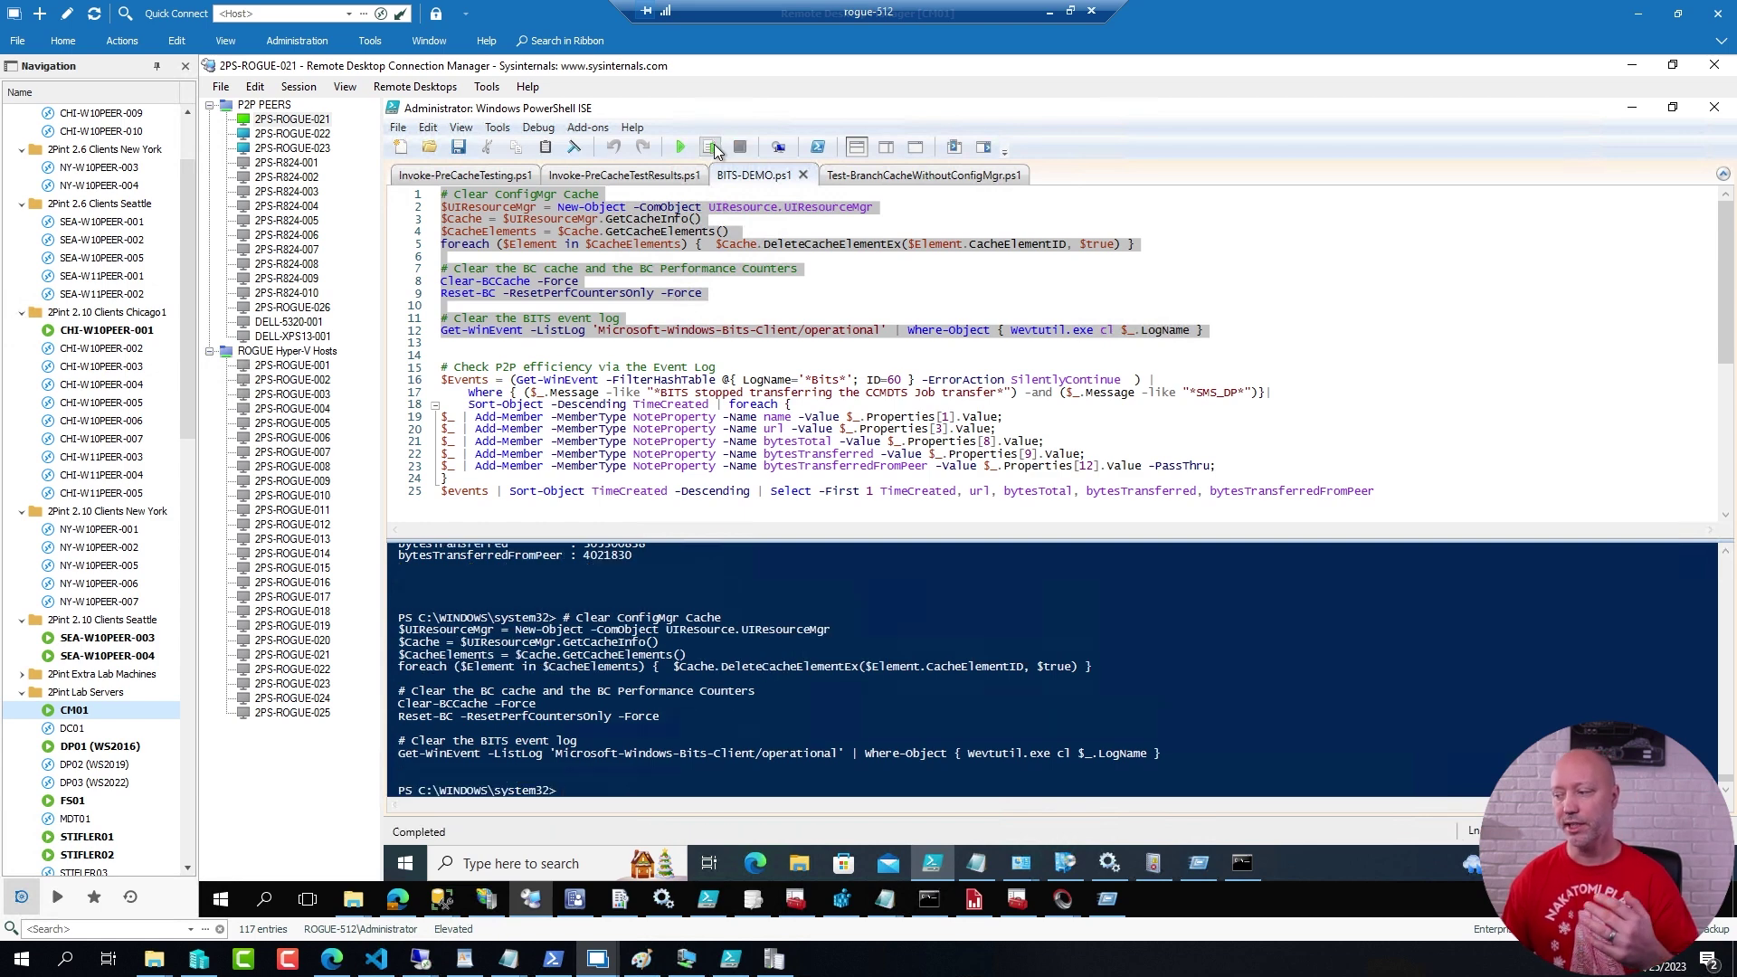
# Reinstall P2P Test Package - 300 MB Single File in Software Center to start its download.
pyautogui.click(1065, 862)
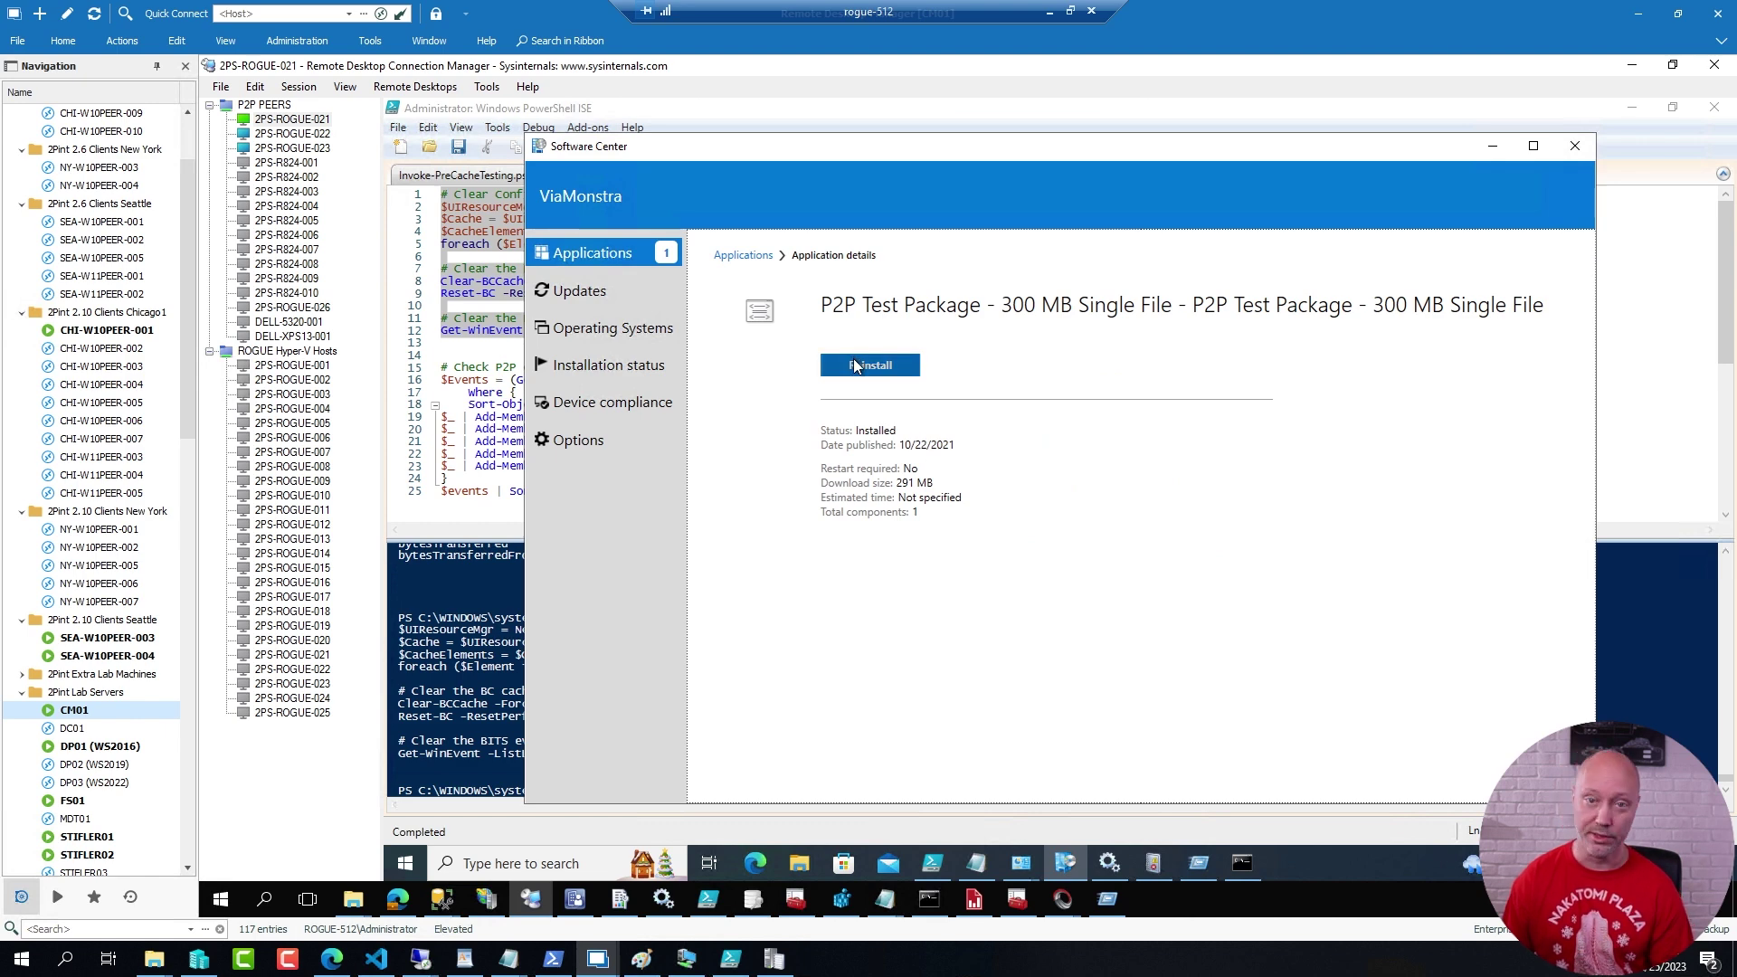
pyautogui.click(855, 364)
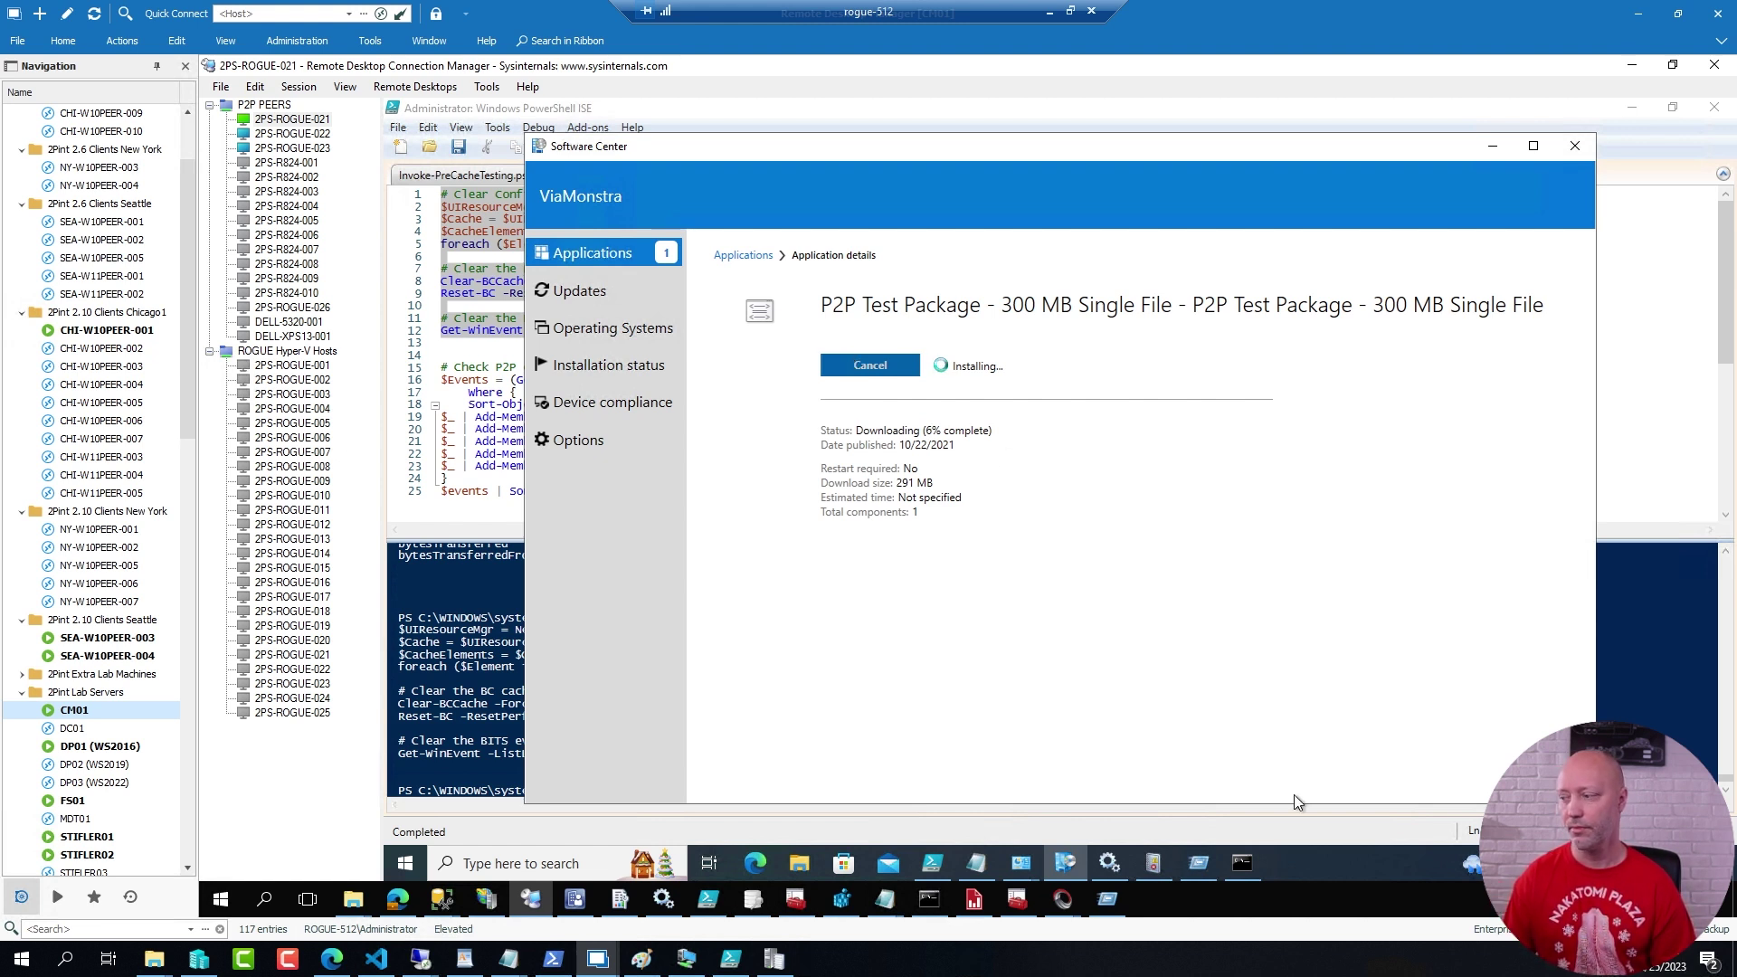
pyautogui.click(1245, 863)
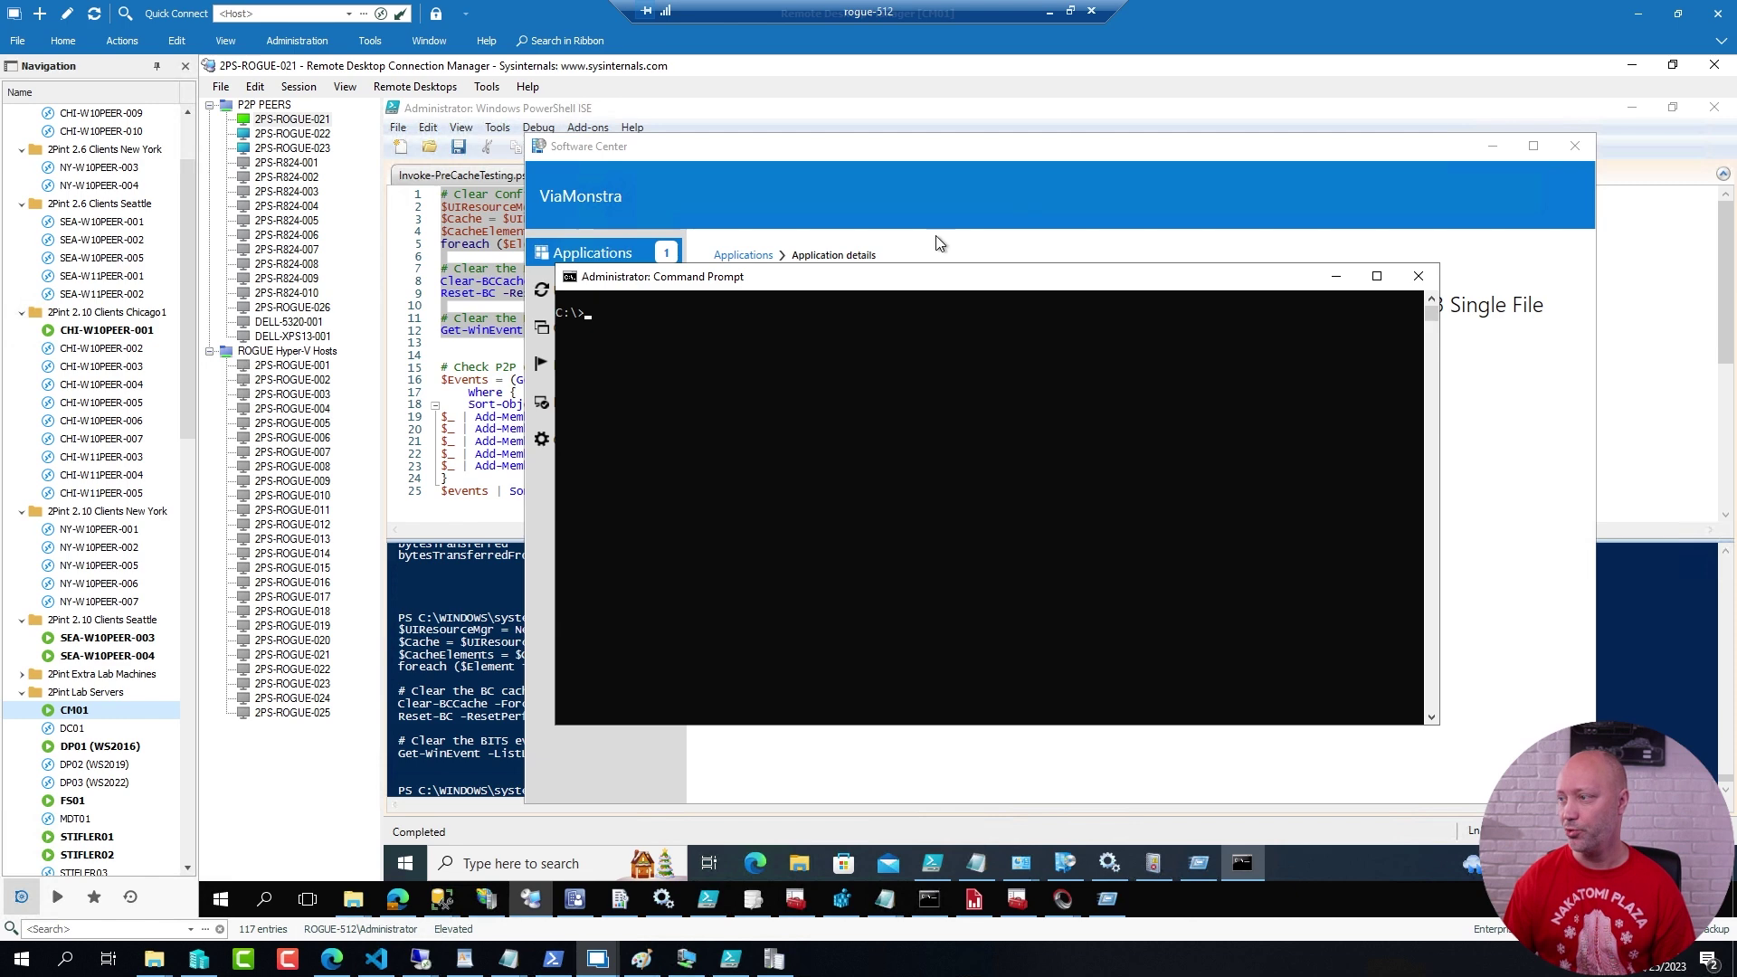
# List all BITS jobs, then monitor the CCMDTS Job transfer every 2 seconds before stopping.
pyautogui.write('bitsadmin /list /allusers')
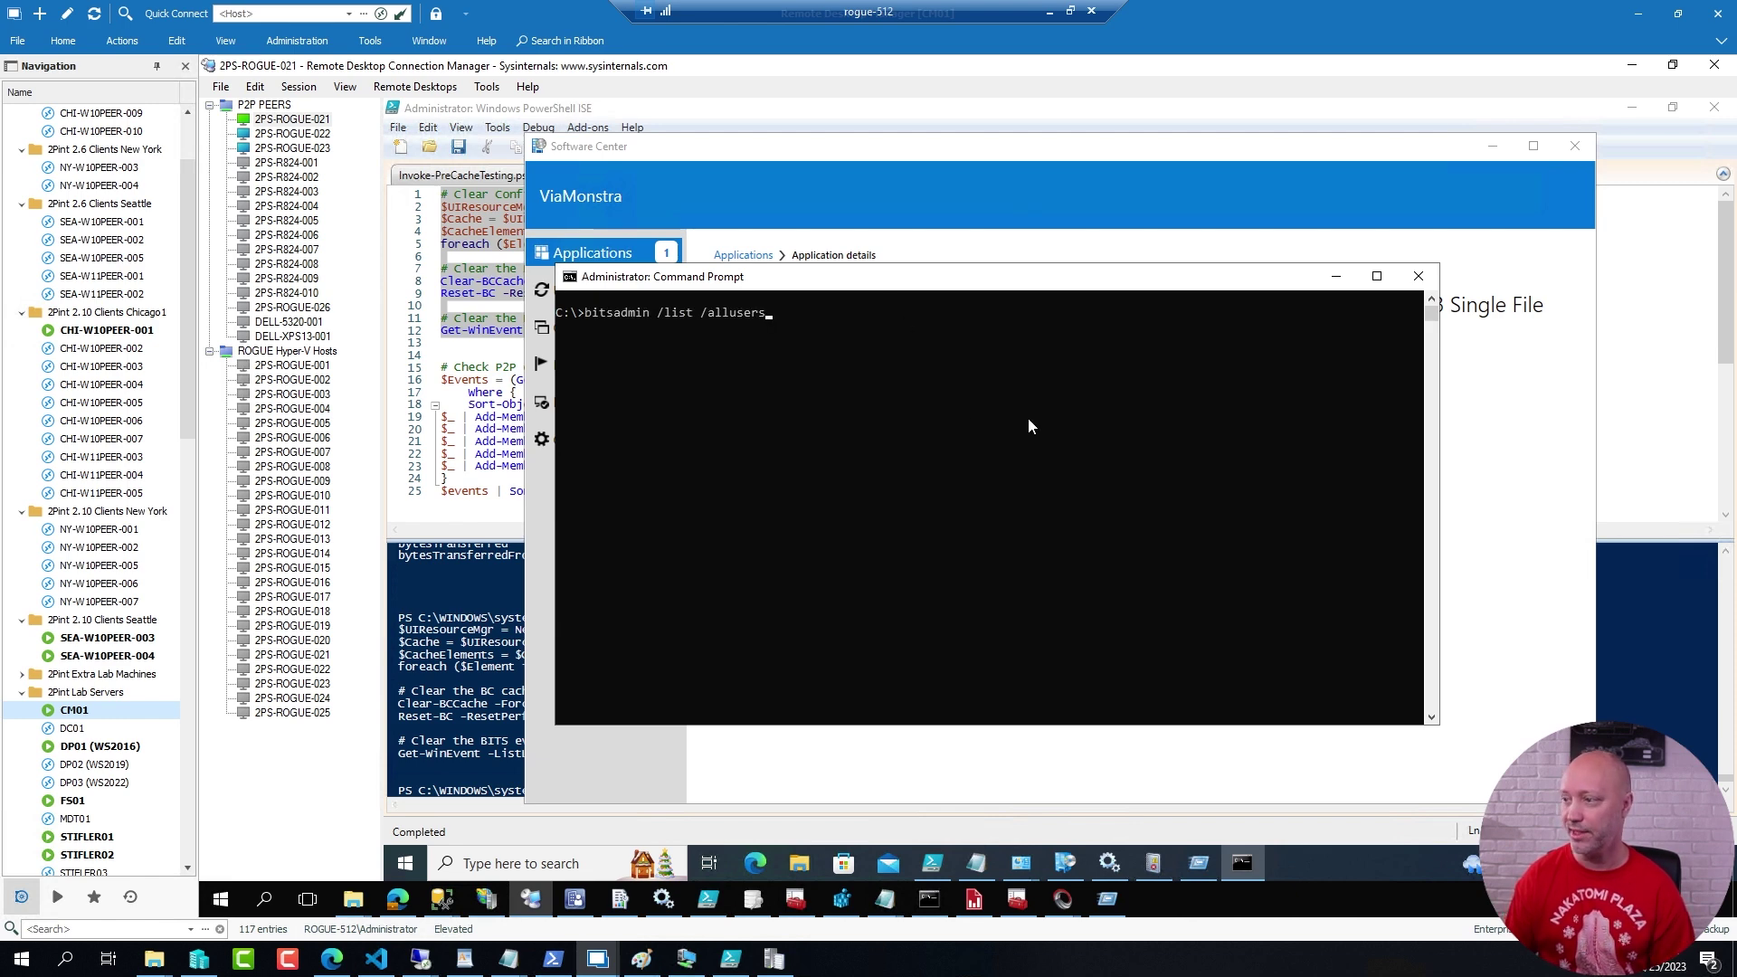
pyautogui.press('Return')
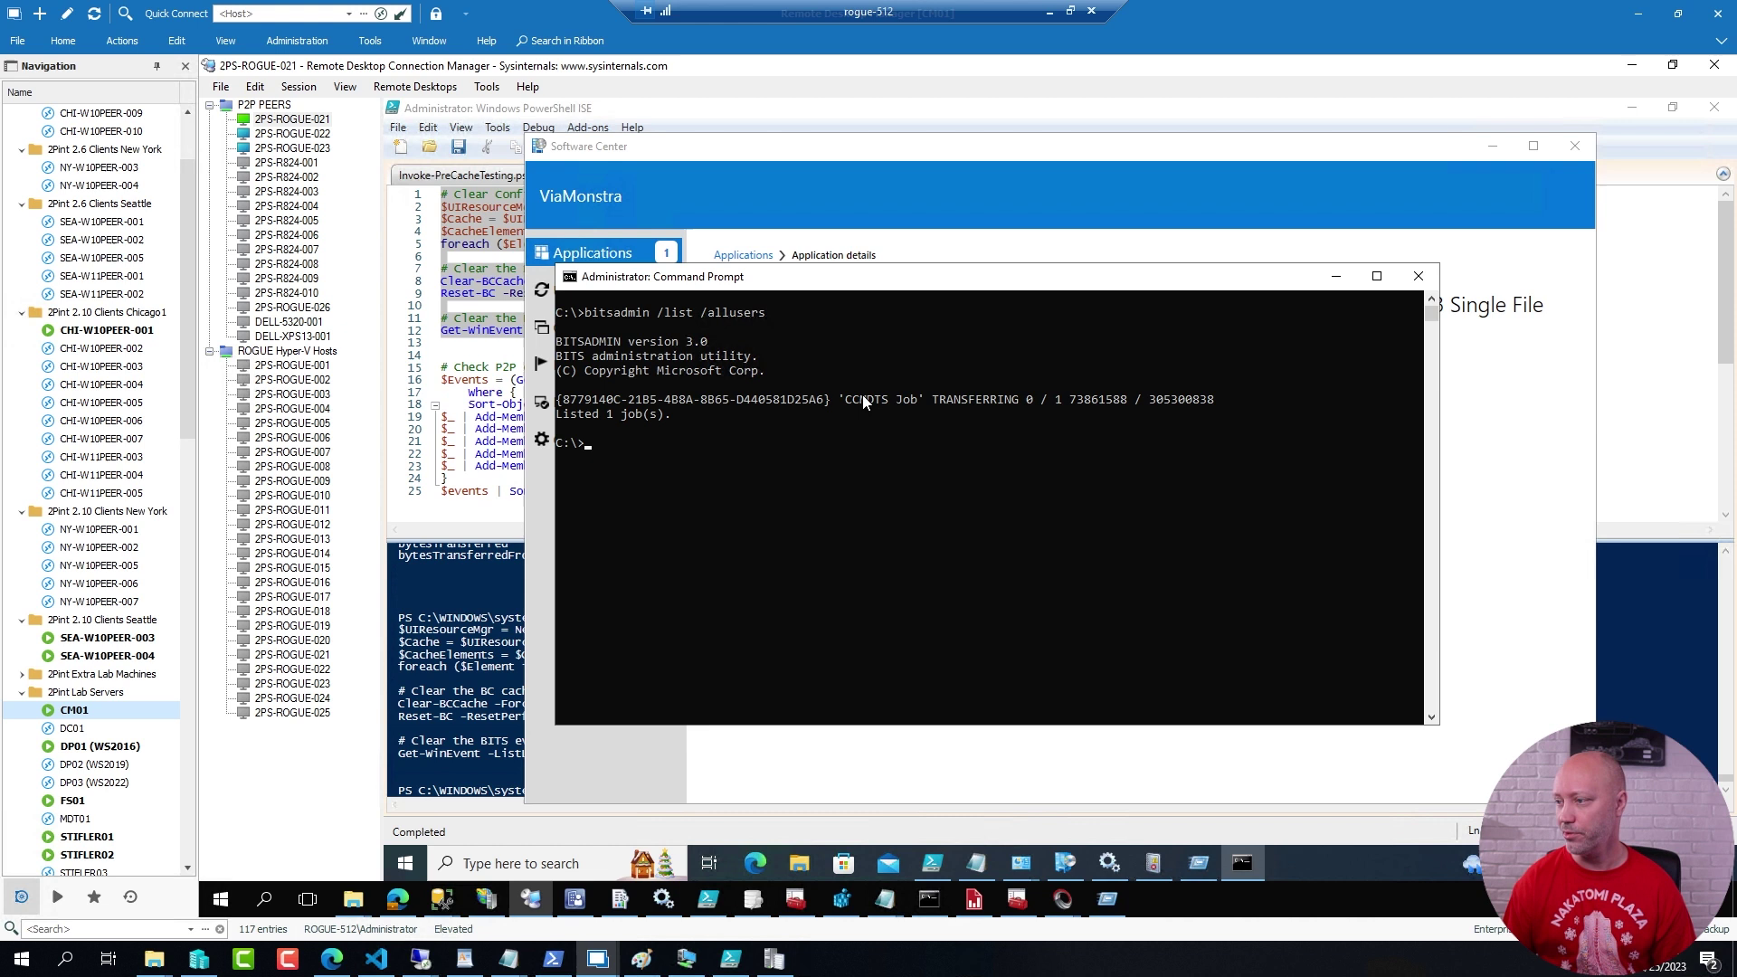
pyautogui.rightClick(878, 457)
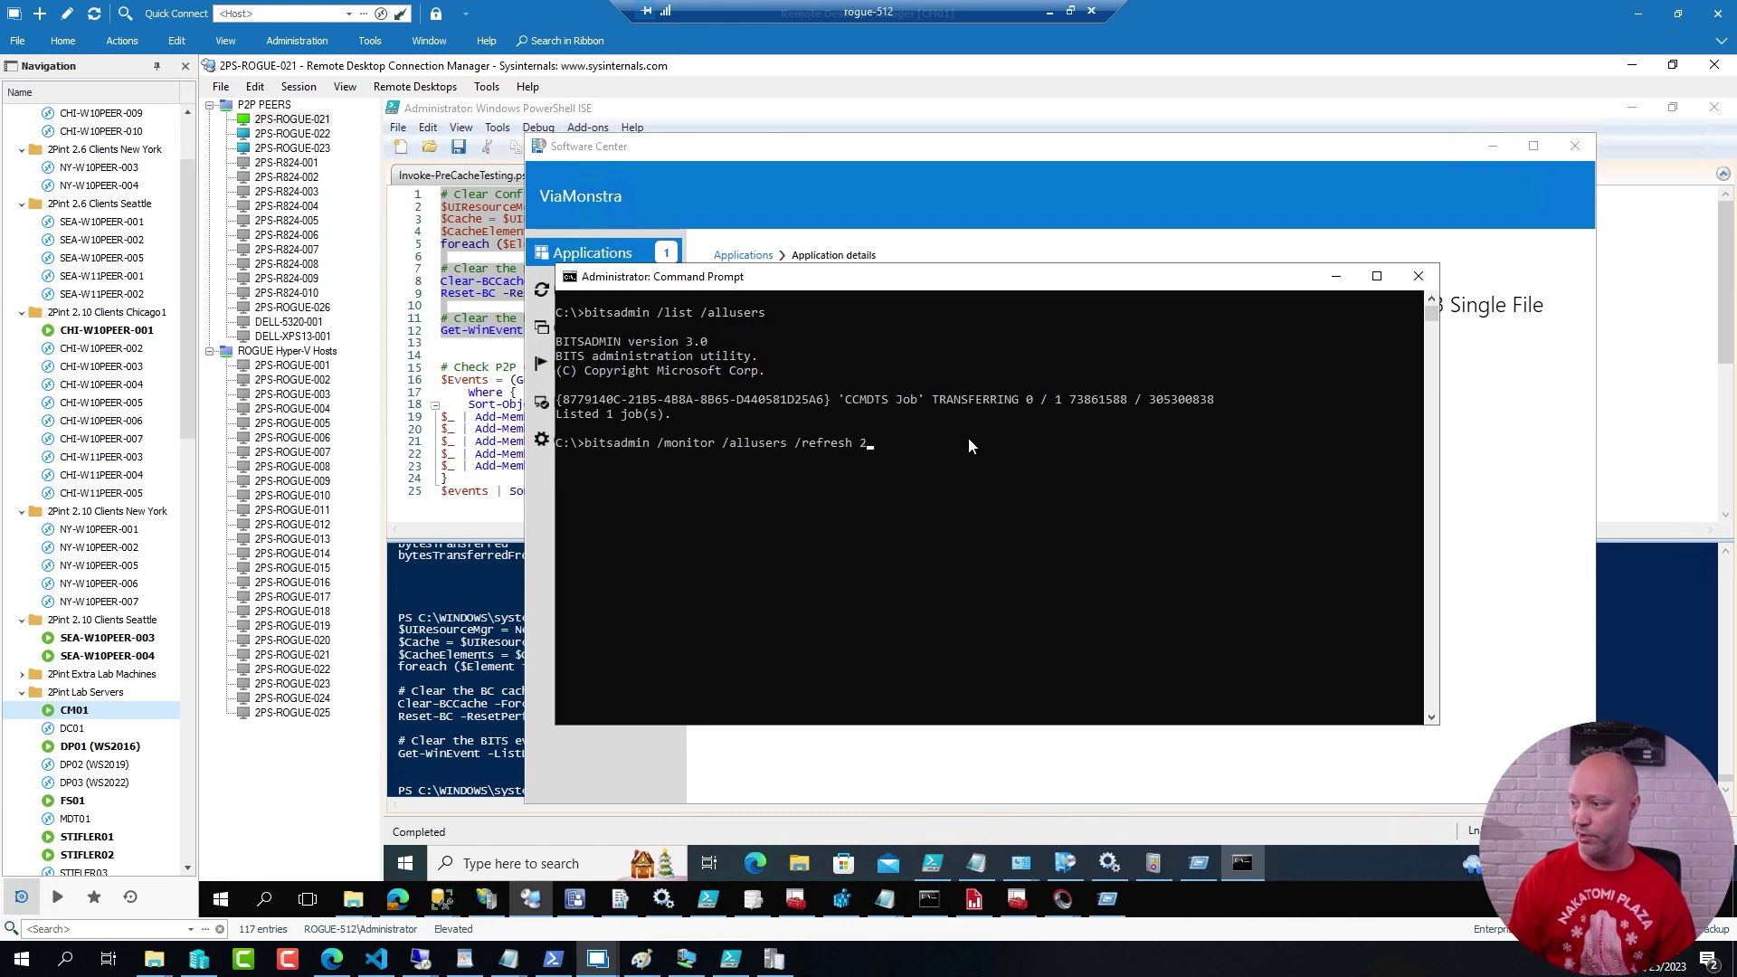
pyautogui.press('Return')
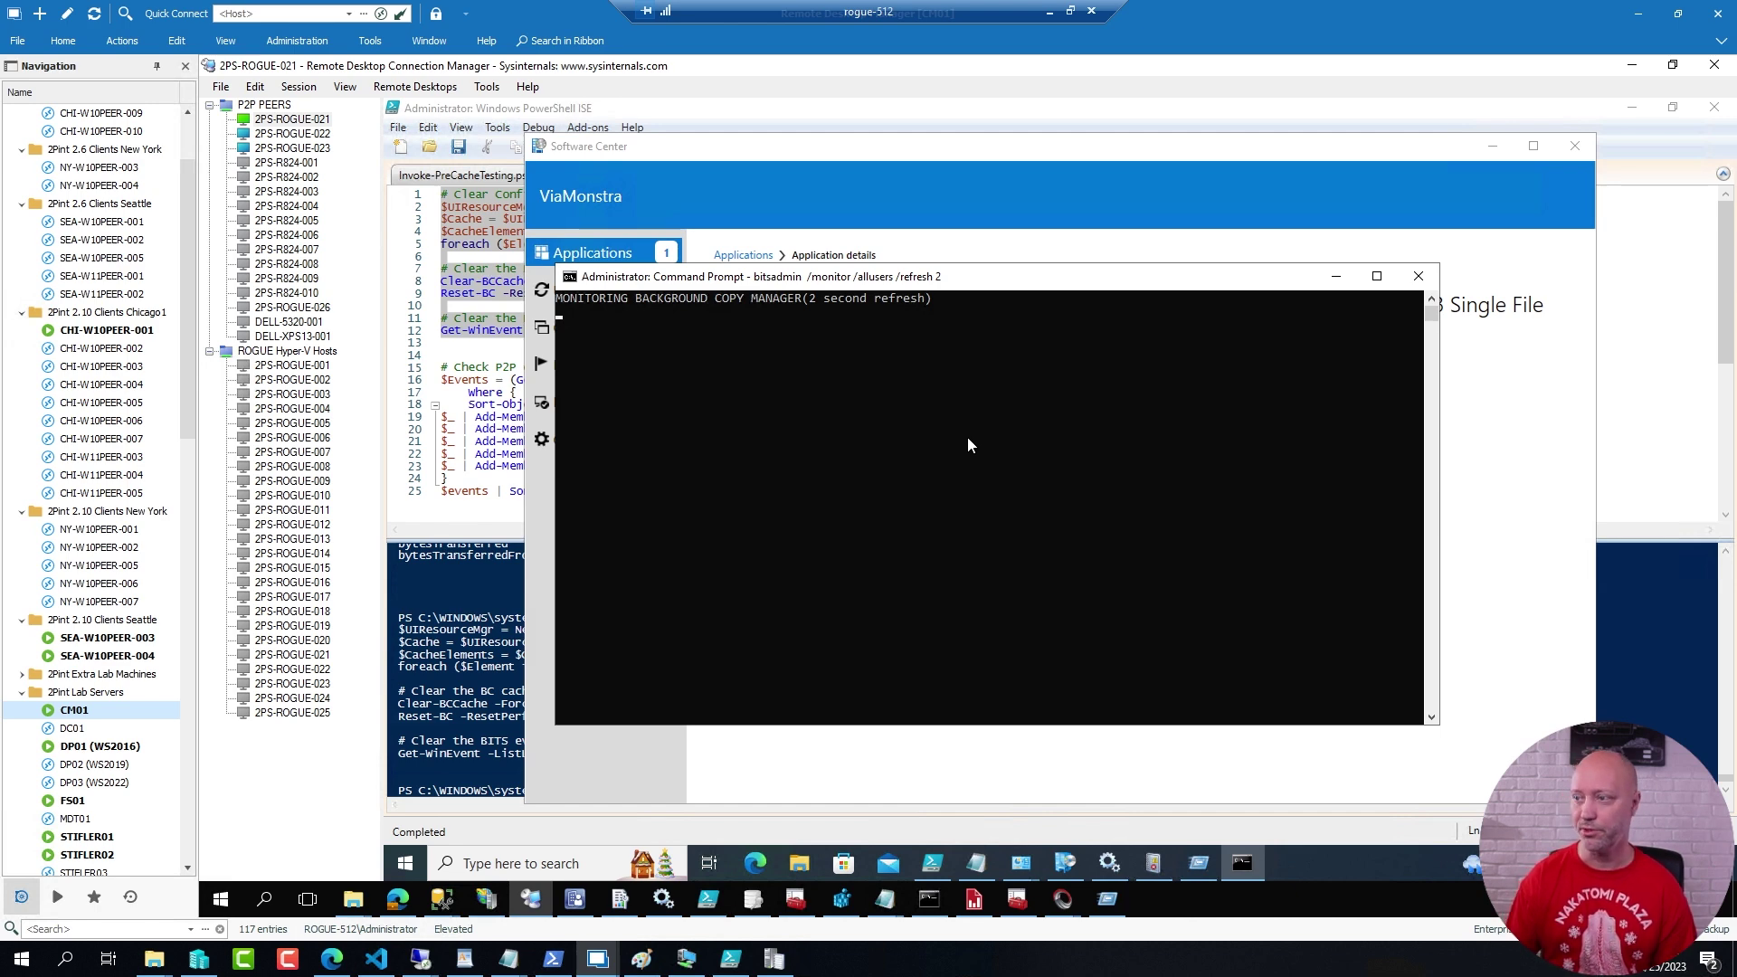
pyautogui.hotkey('ctrl', 'c')
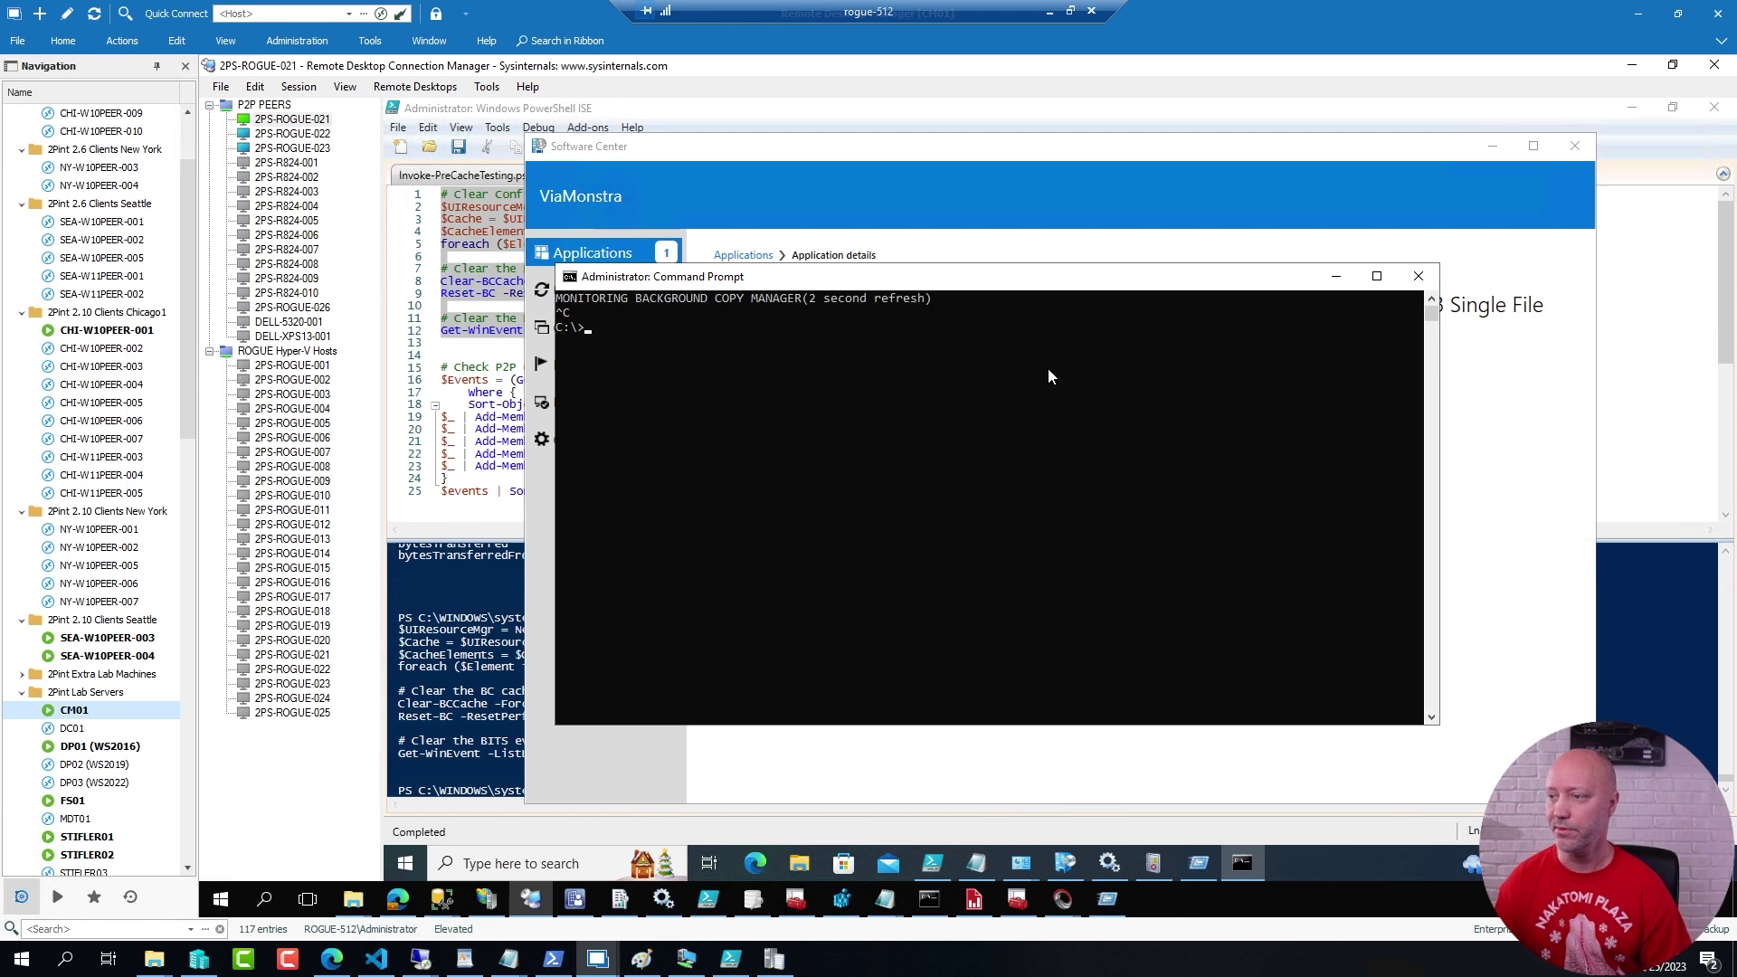
# Copy the Bits-Client log name from the script and refresh that Operational log in Event Viewer.
pyautogui.click(522, 337)
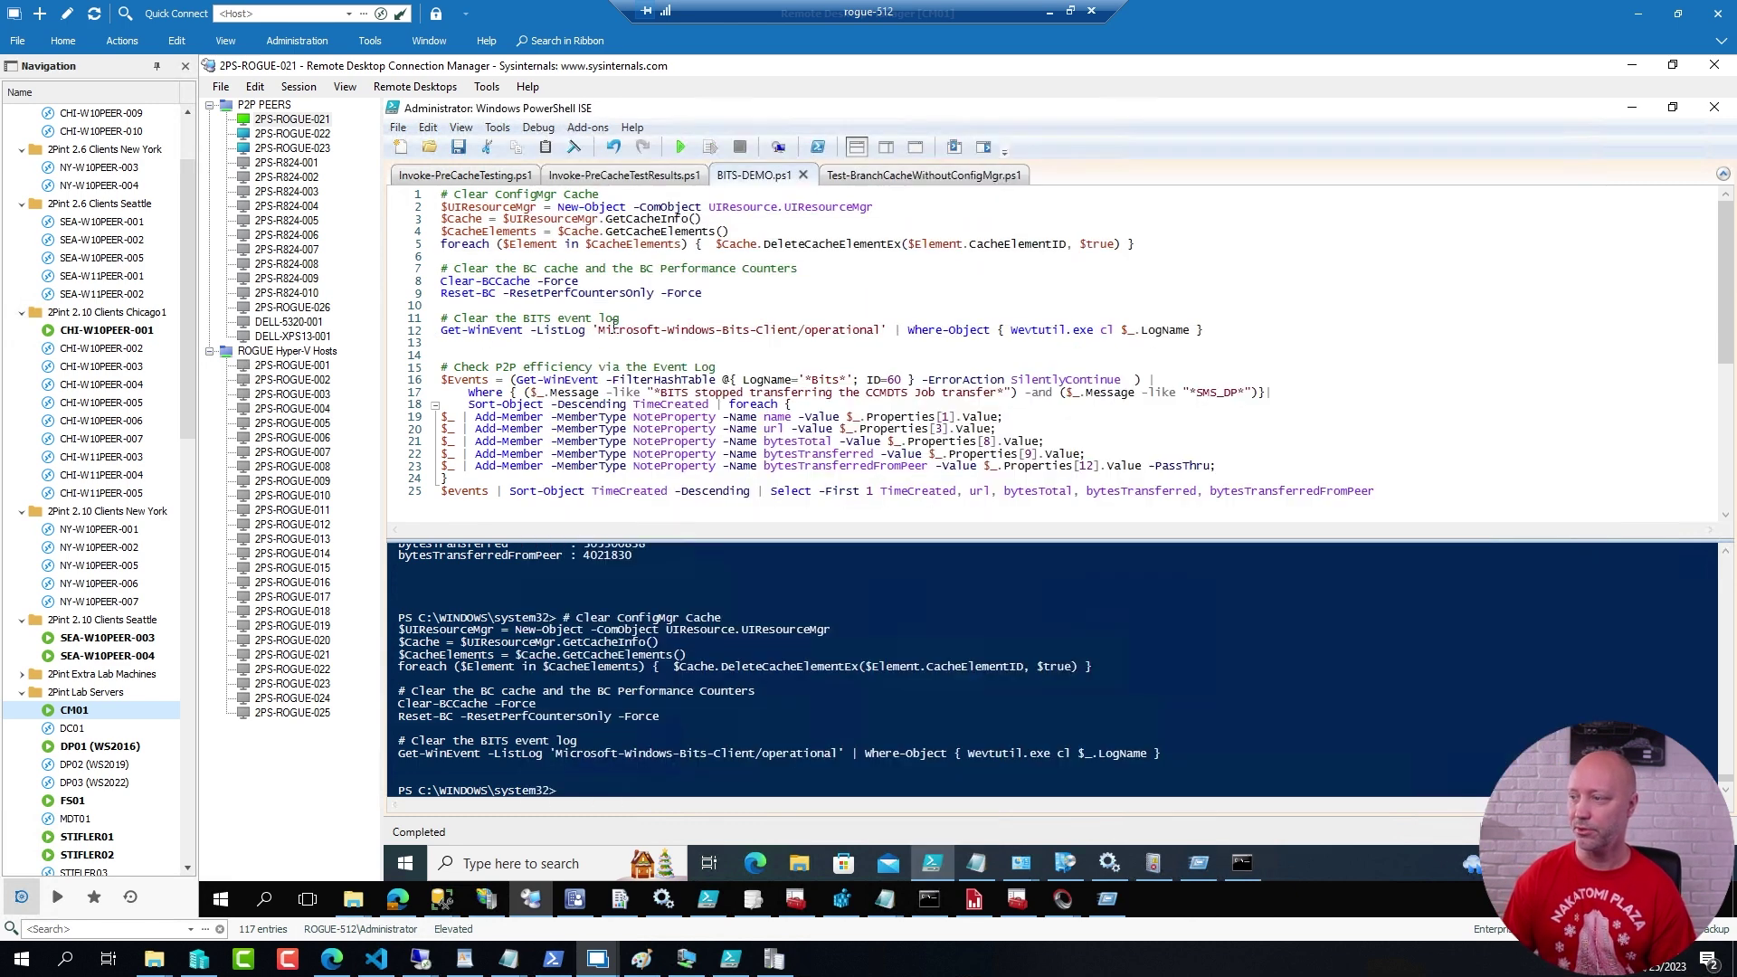
pyautogui.moveTo(613, 330); pyautogui.dragTo(852, 329)
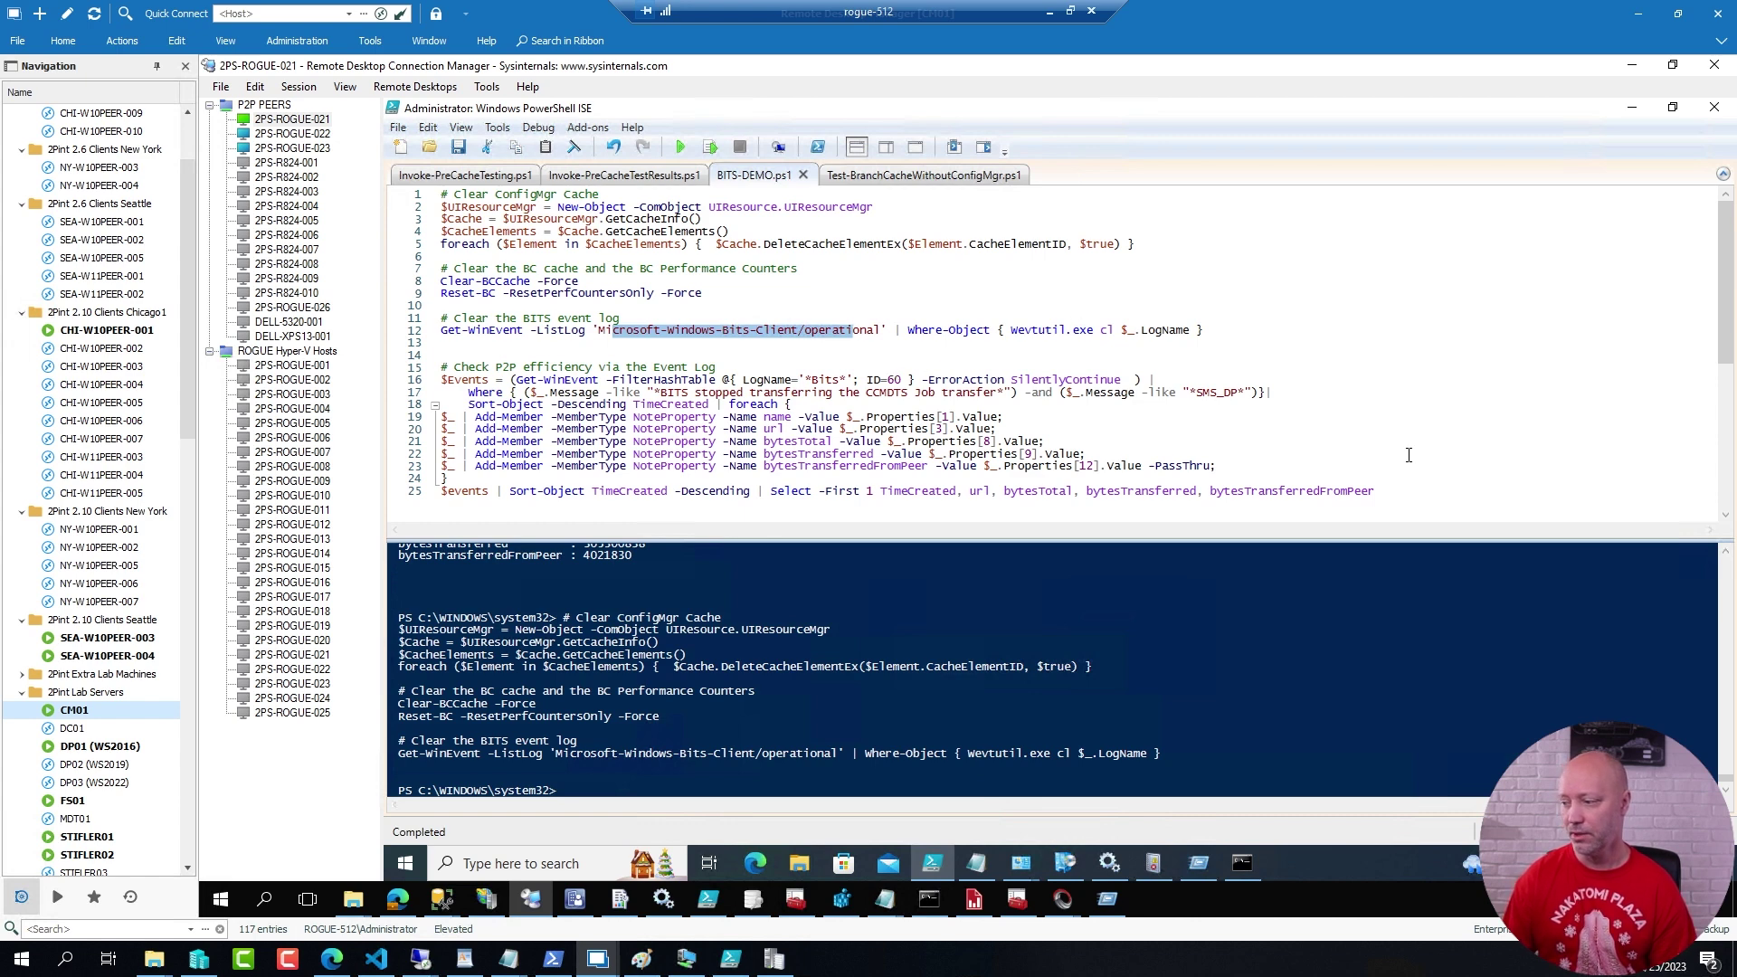
pyautogui.click(1153, 862)
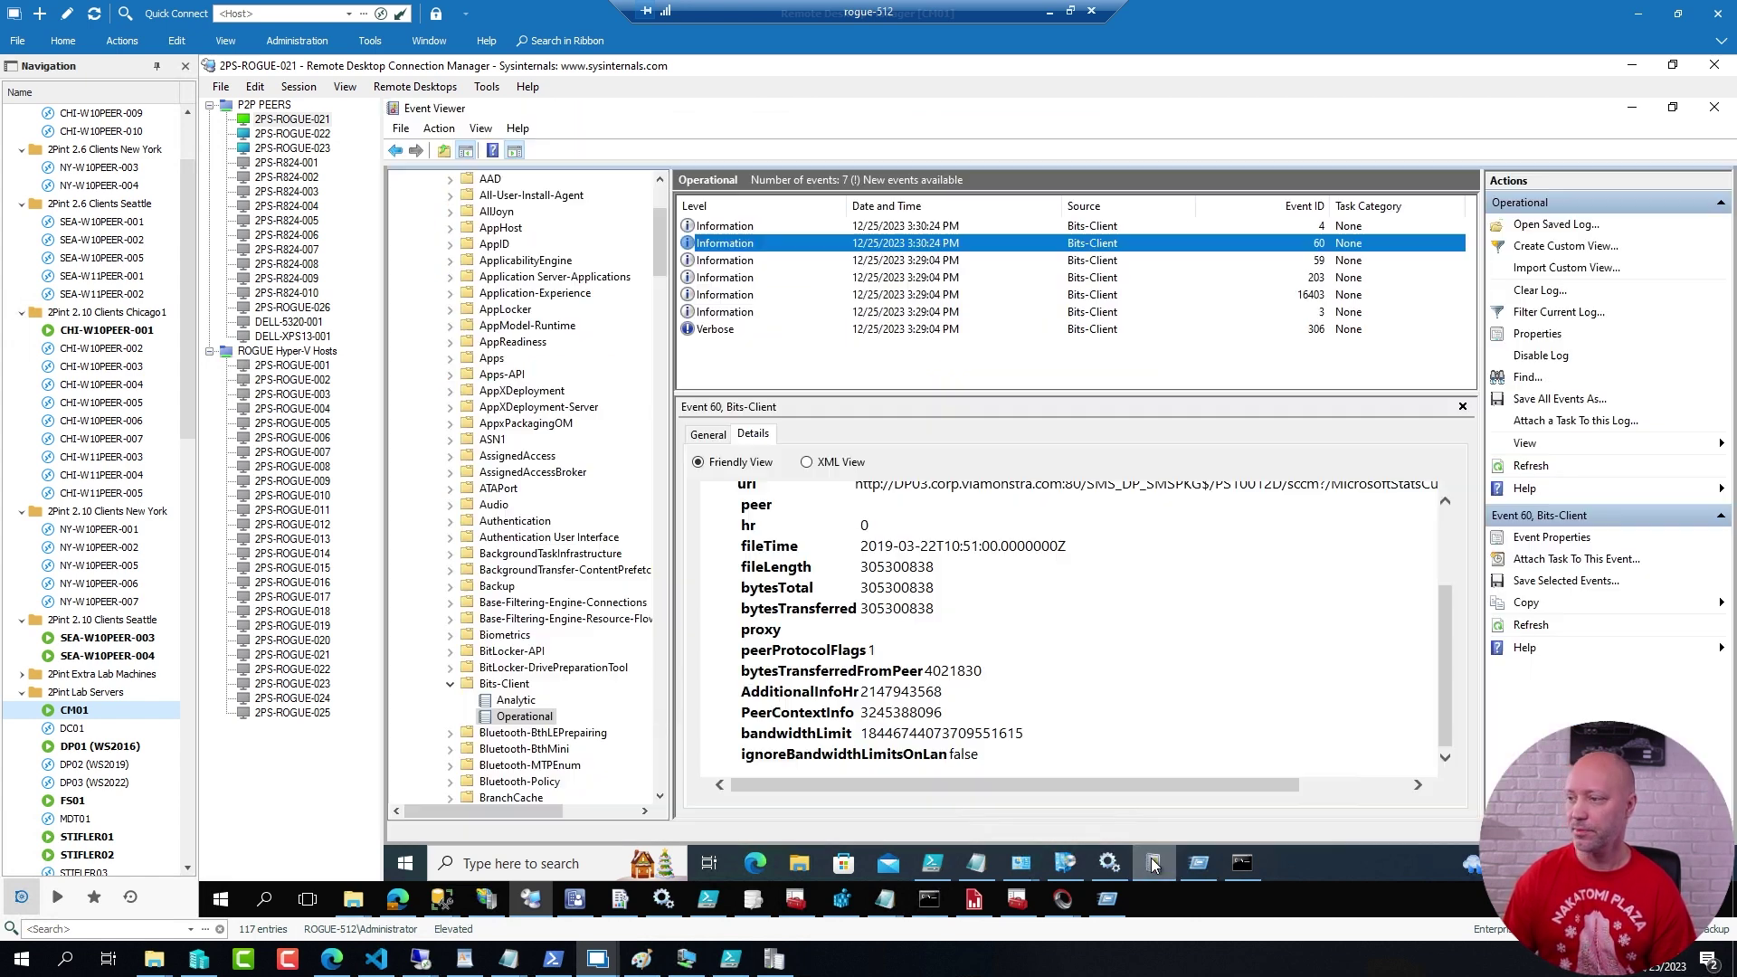
pyautogui.click(532, 717)
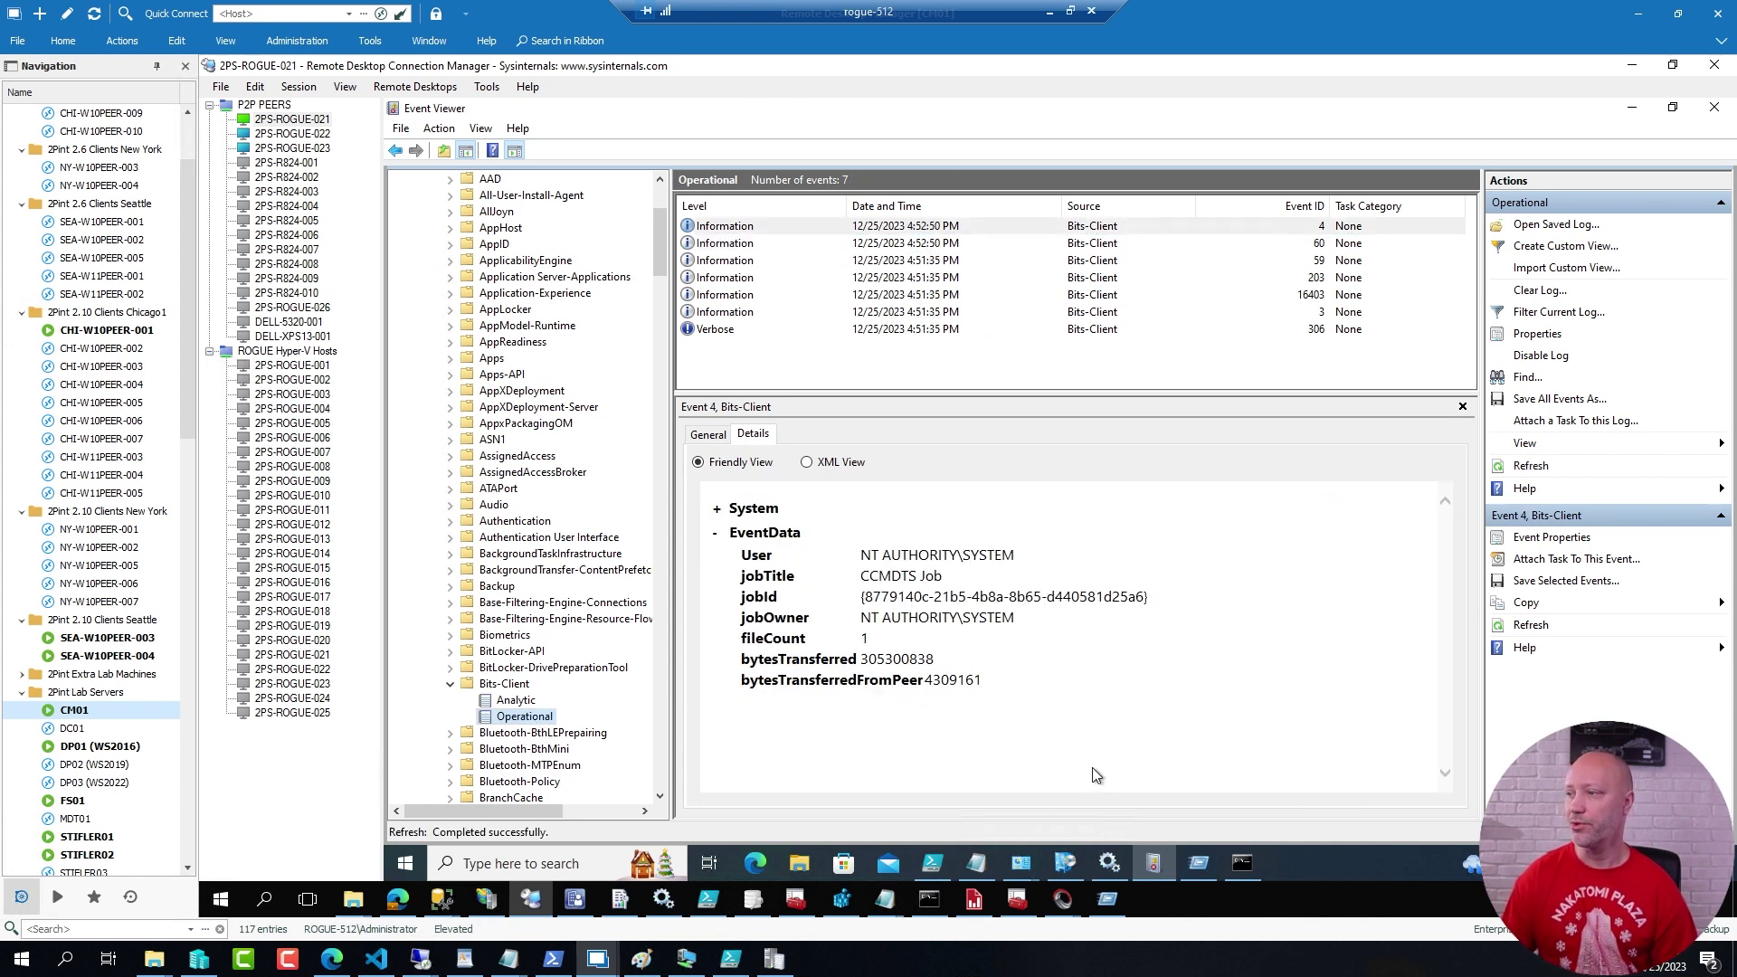
# Open Event 60 and highlight bytesTransferred 305300838 and bytesTransferredFromPeer 4309161.
pyautogui.click(937, 243)
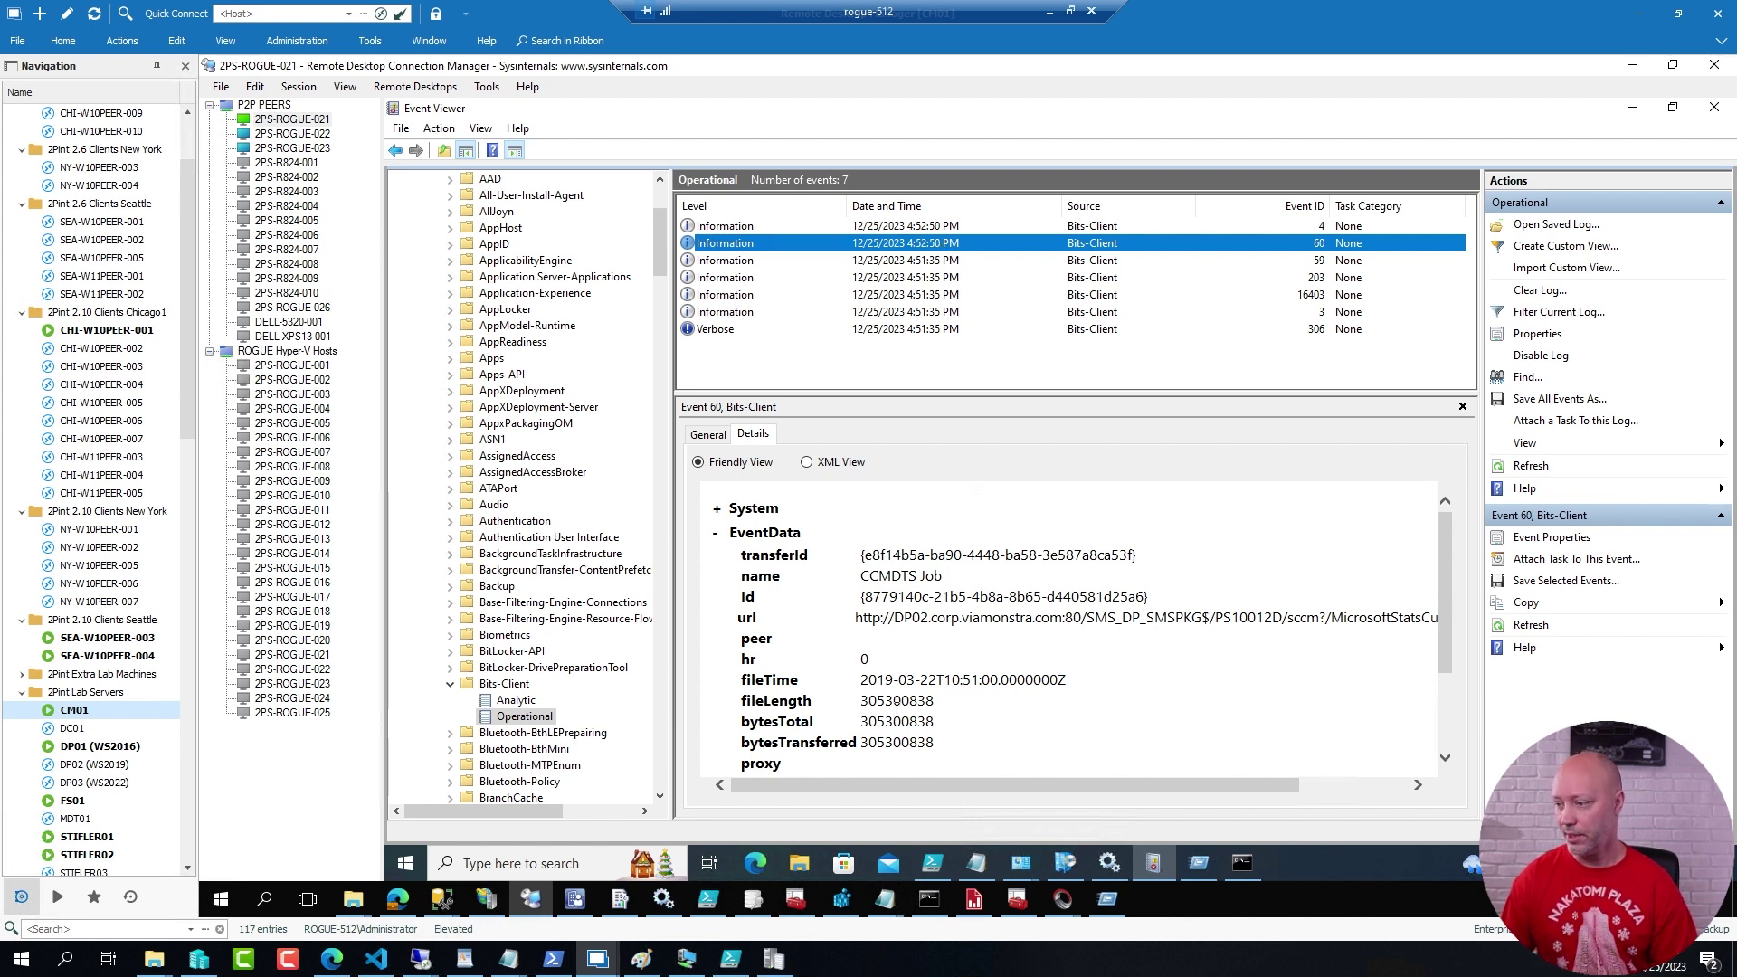
pyautogui.doubleClick(867, 744)
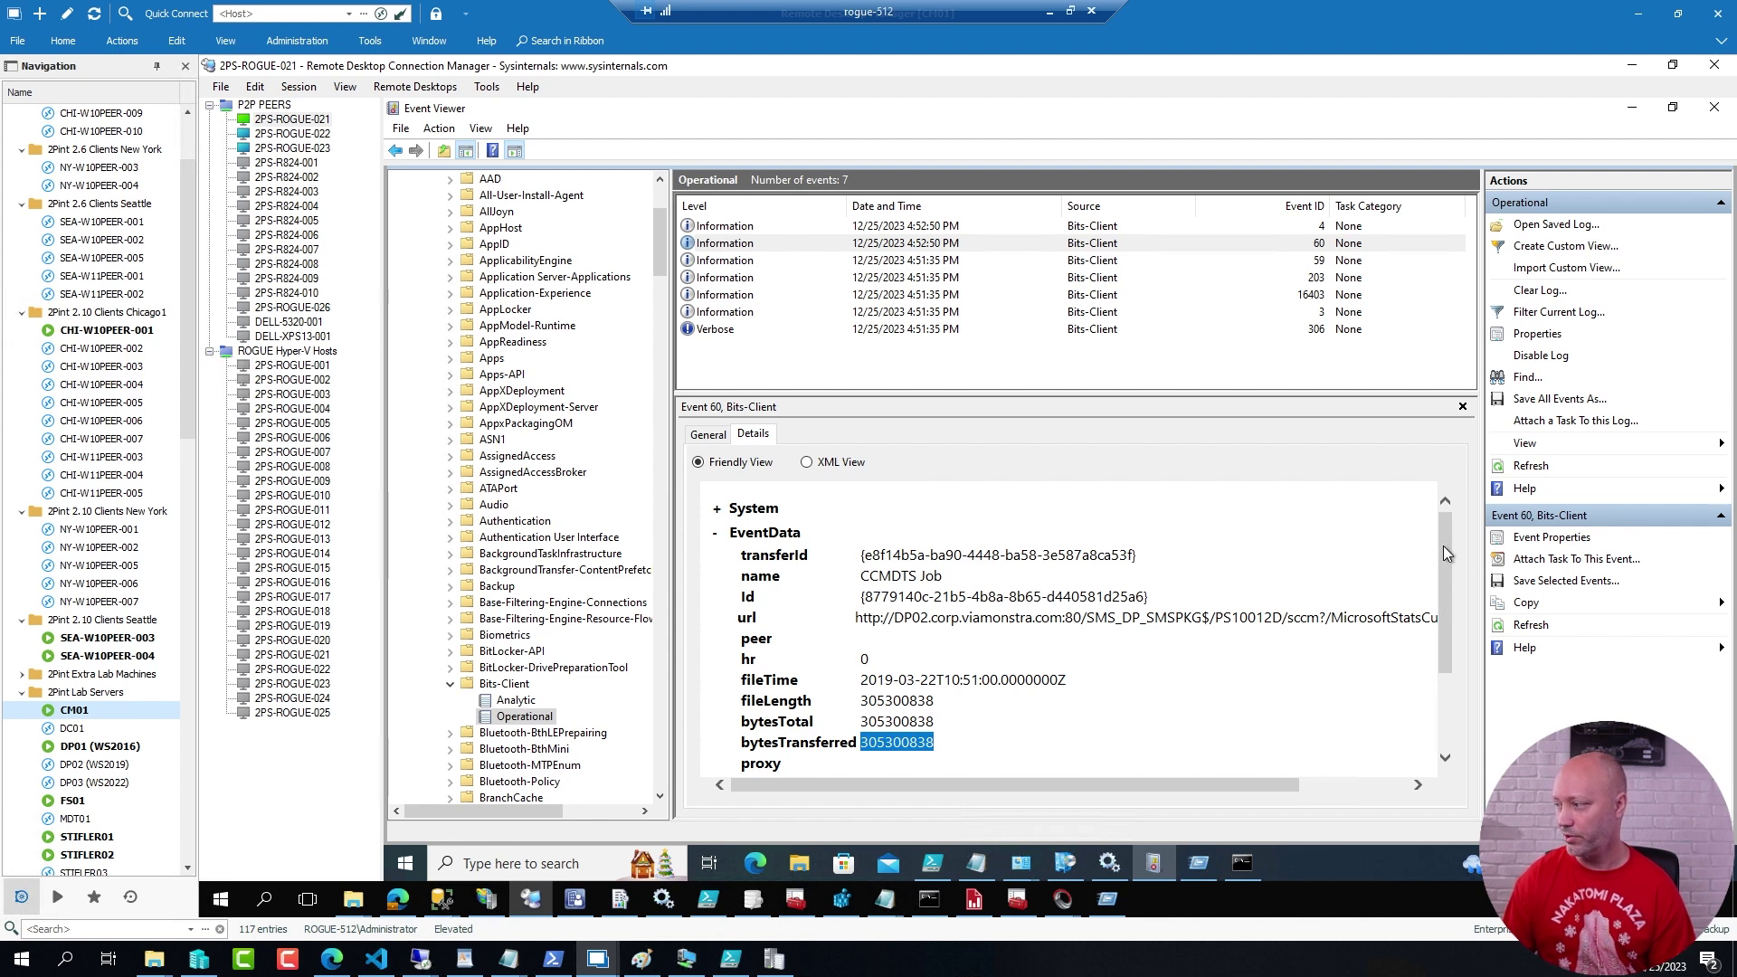
pyautogui.moveTo(1444, 548); pyautogui.dragTo(1448, 632)
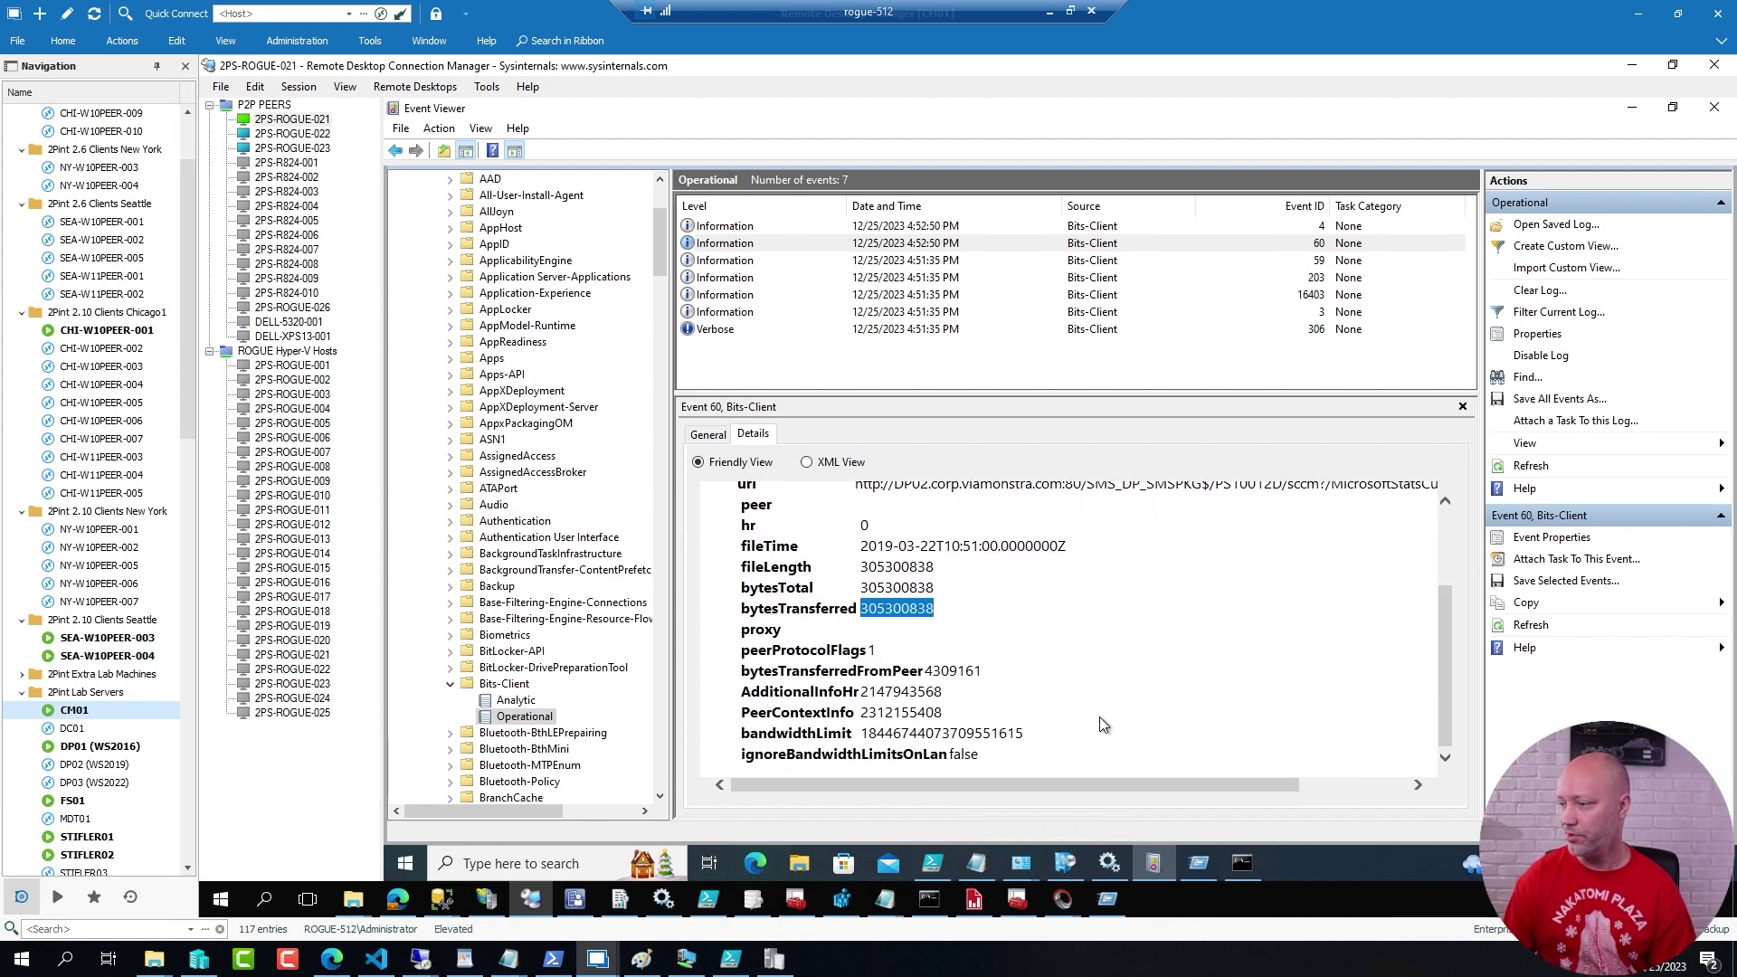
pyautogui.moveTo(923, 671); pyautogui.dragTo(989, 674)
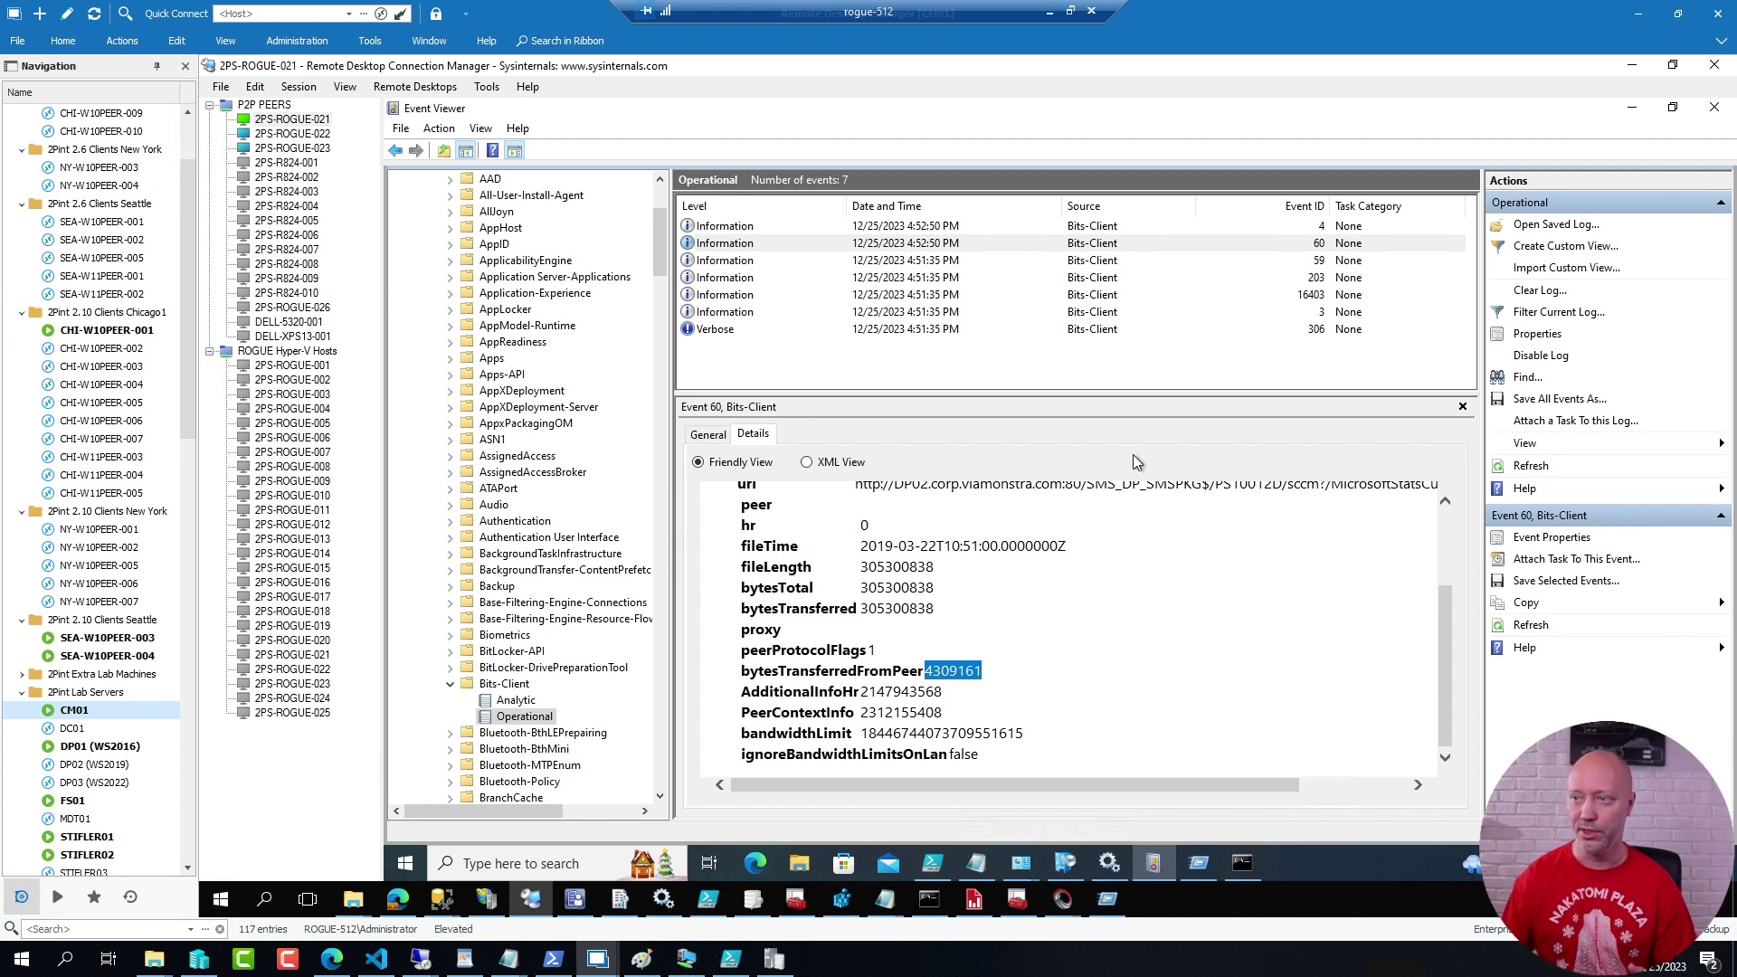
# On client 2PS-ROGUE-022, run script lines 1–12 to clear the caches.
pyautogui.click(317, 136)
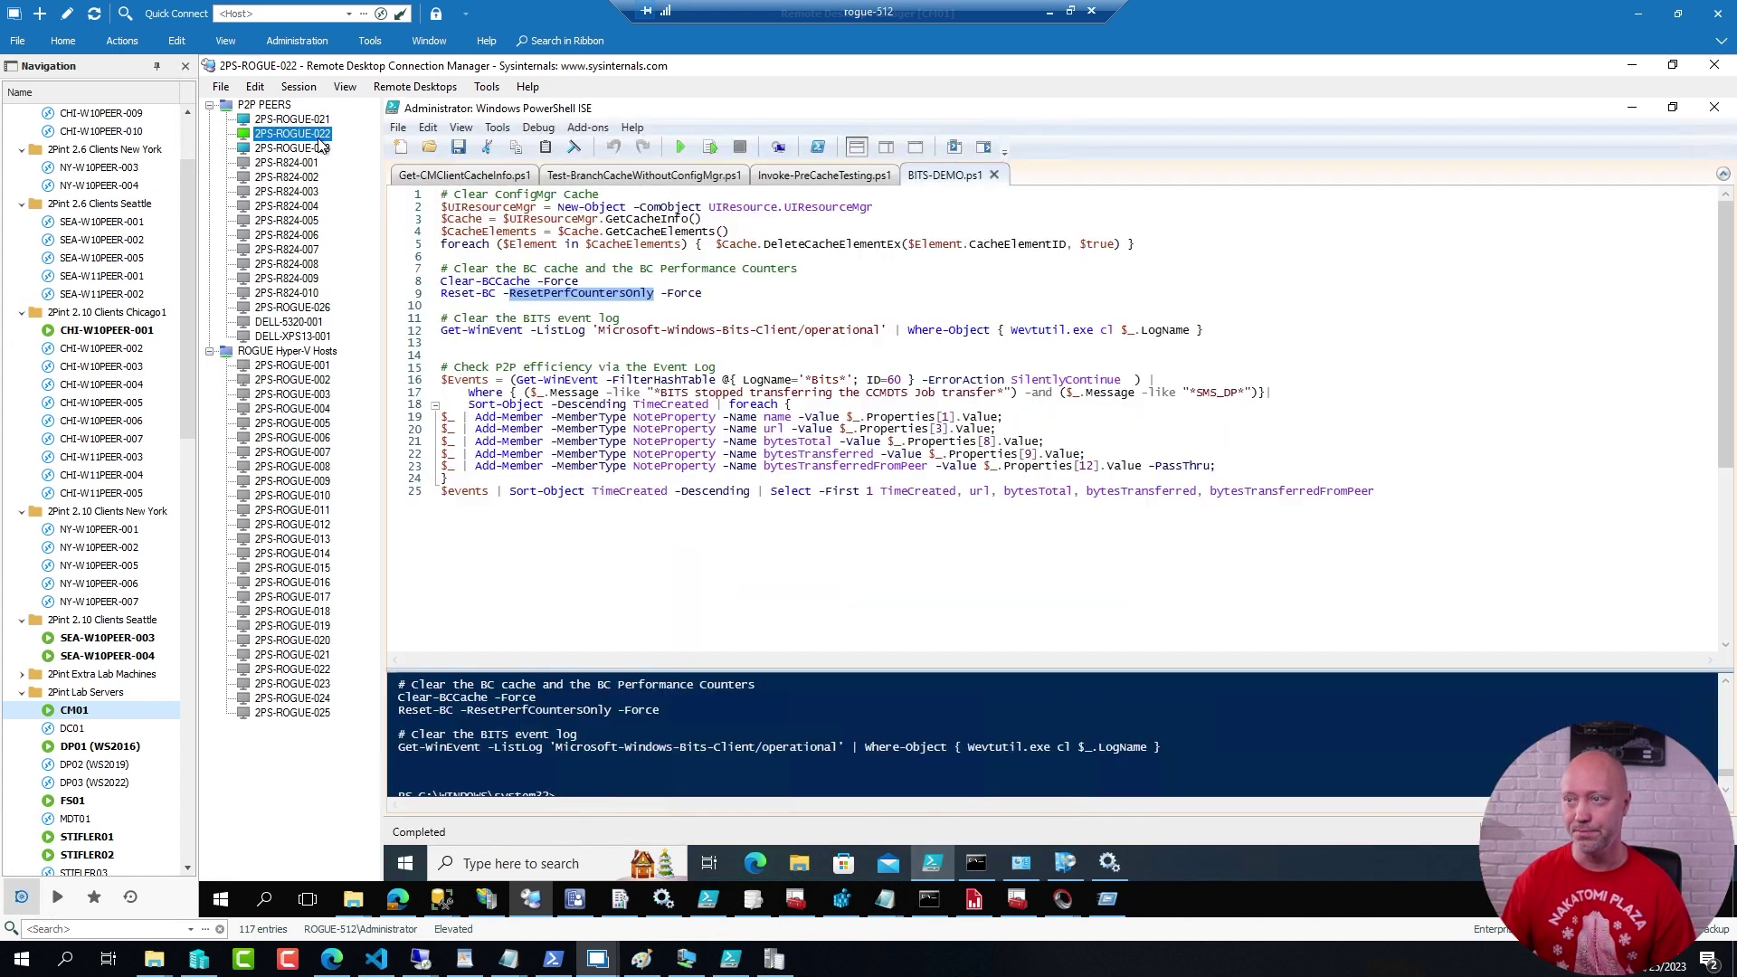
pyautogui.moveTo(1217, 331); pyautogui.dragTo(733, 154)
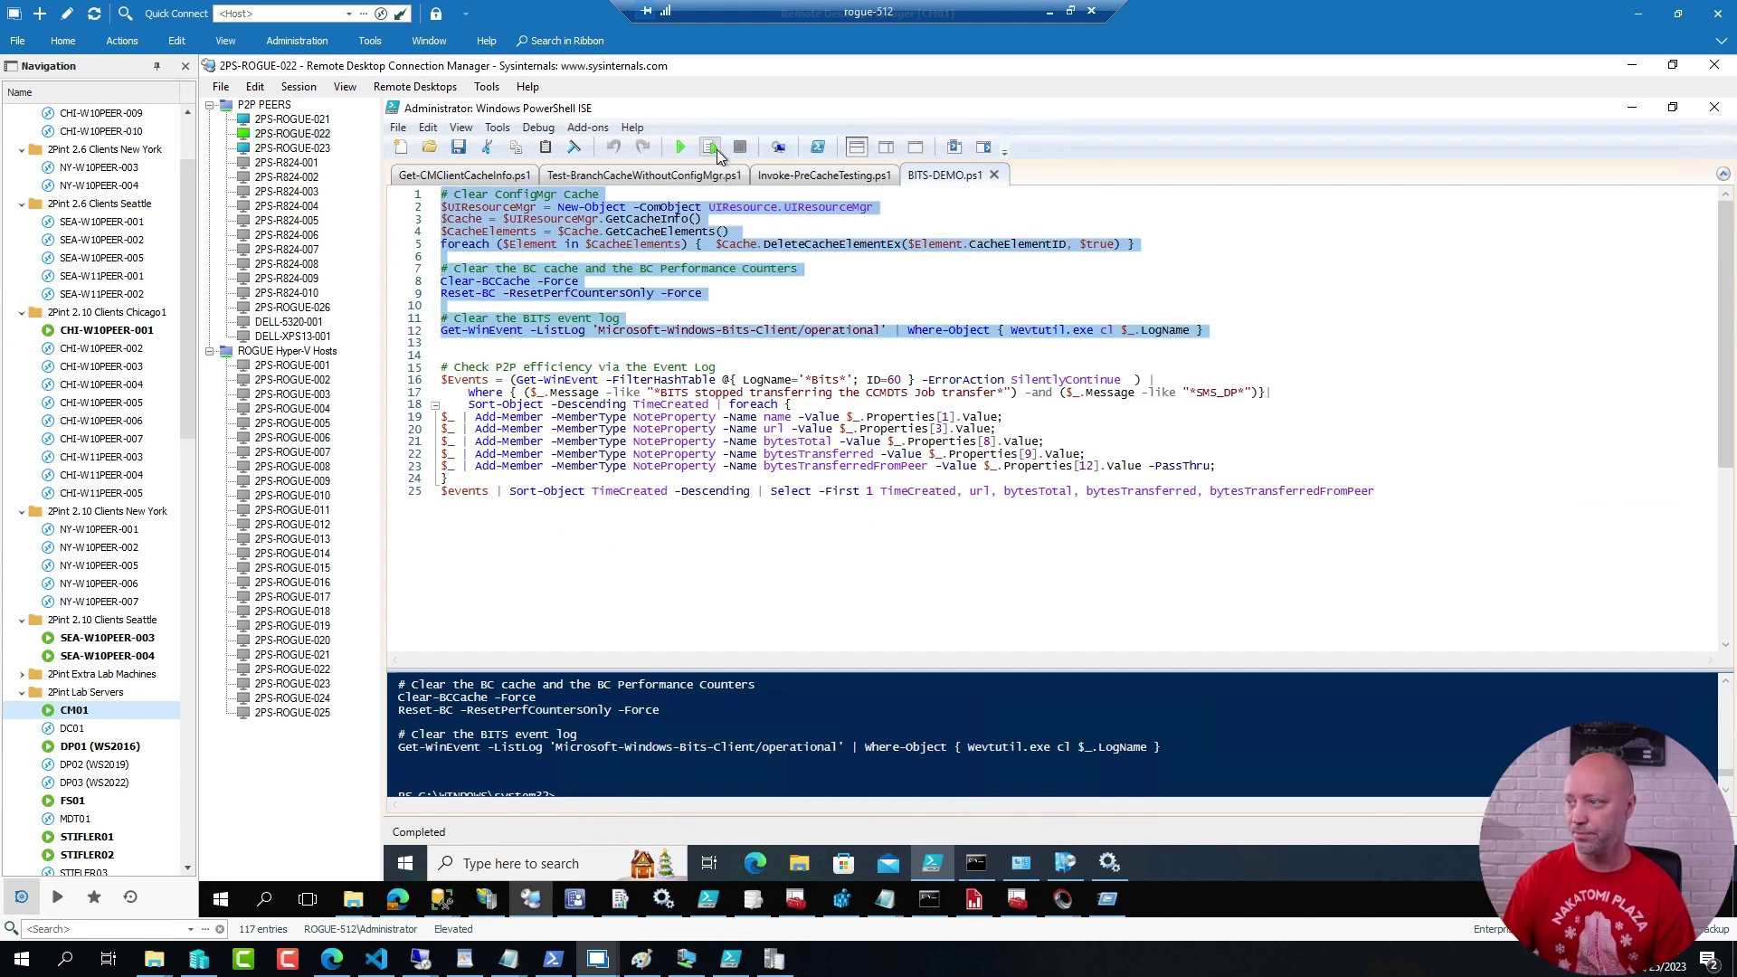
pyautogui.click(715, 150)
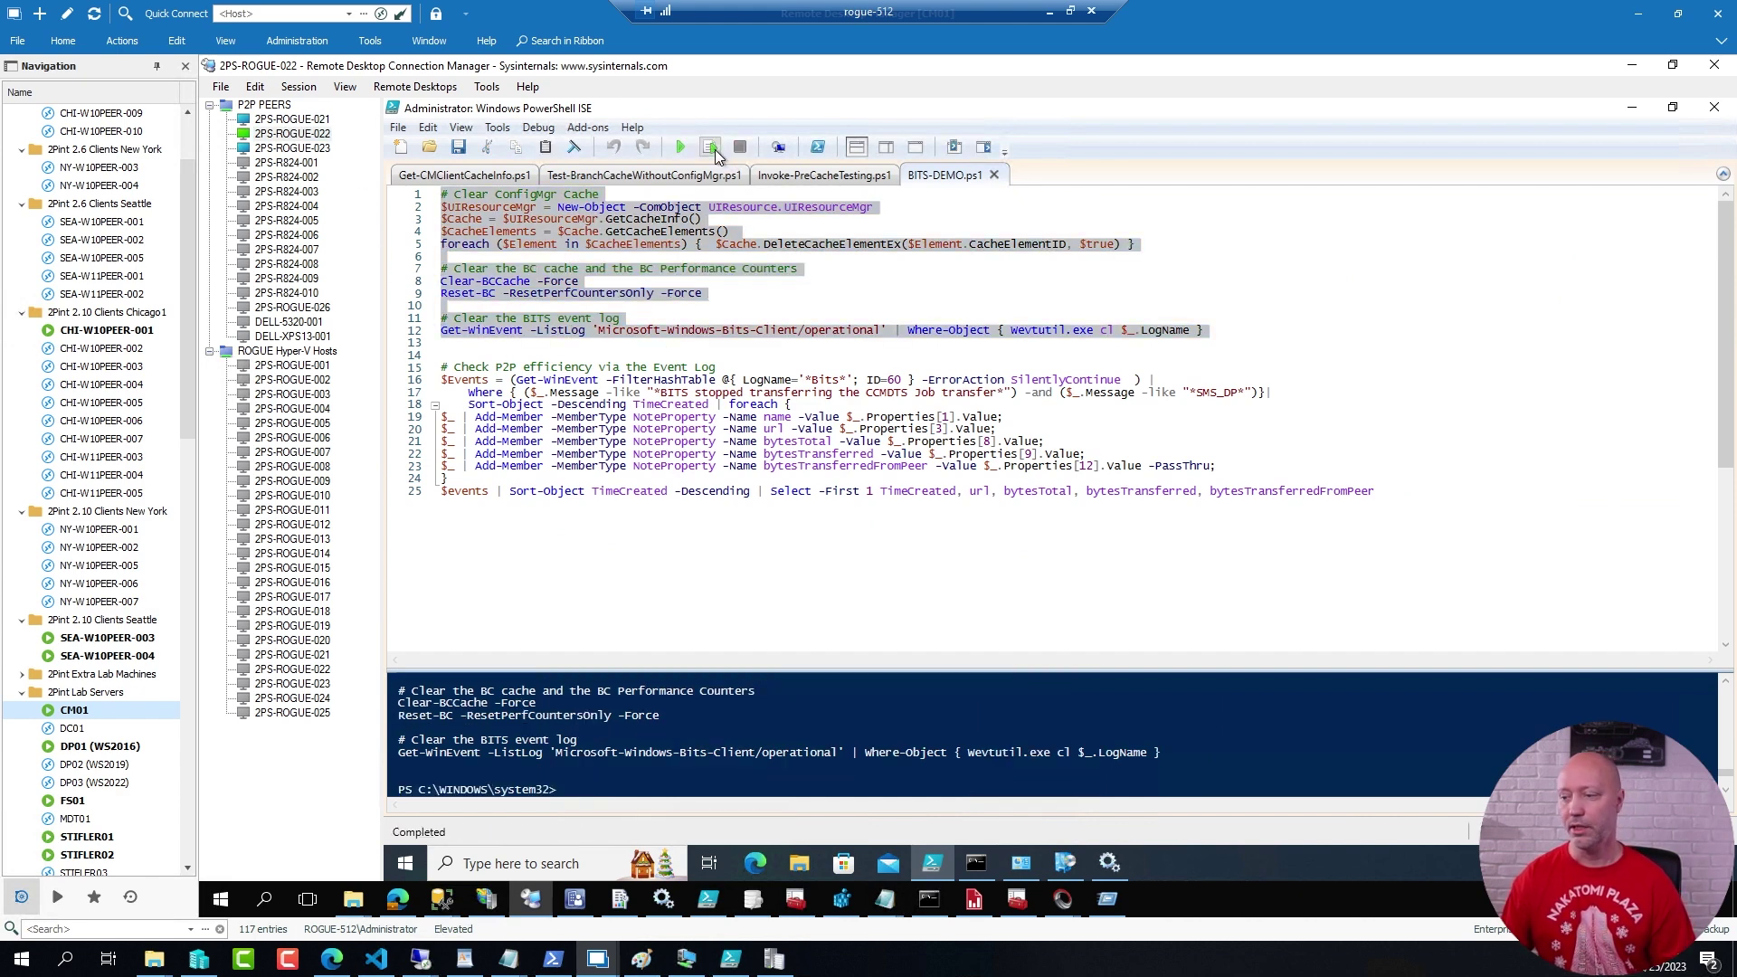
# Search Software Center for '300 mb' and install P2P Test Package - 300 MB Single File.
pyautogui.click(1065, 862)
pyautogui.click(743, 255)
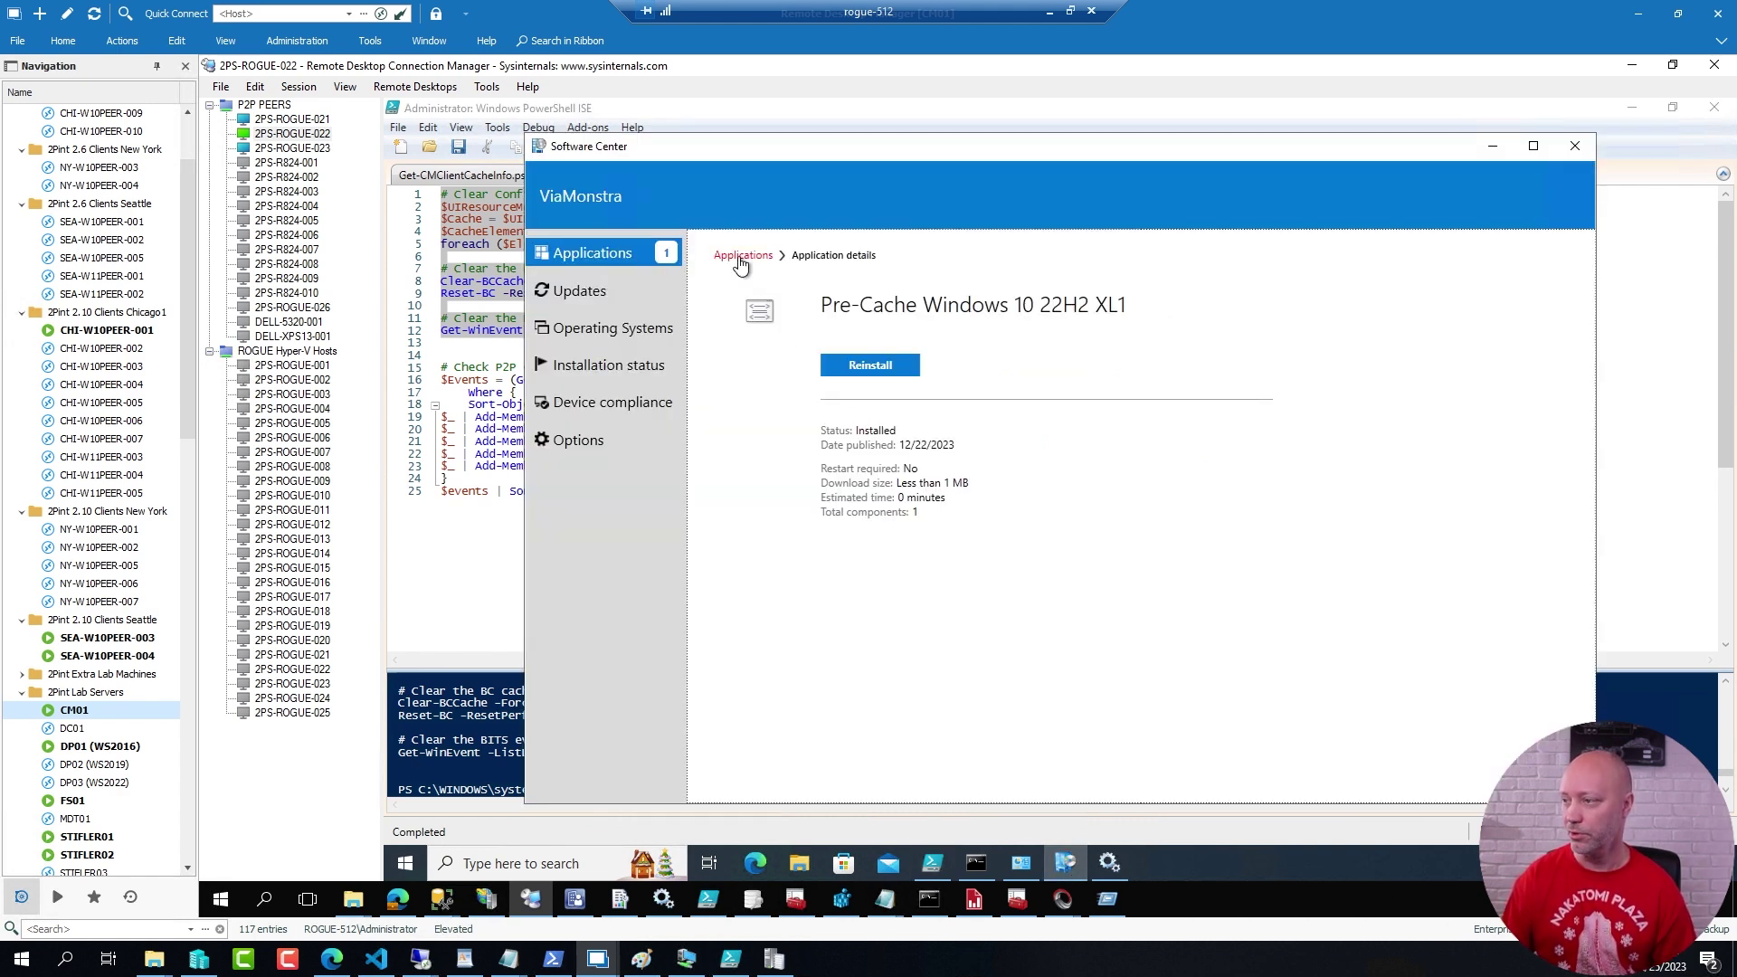
pyautogui.click(1342, 261)
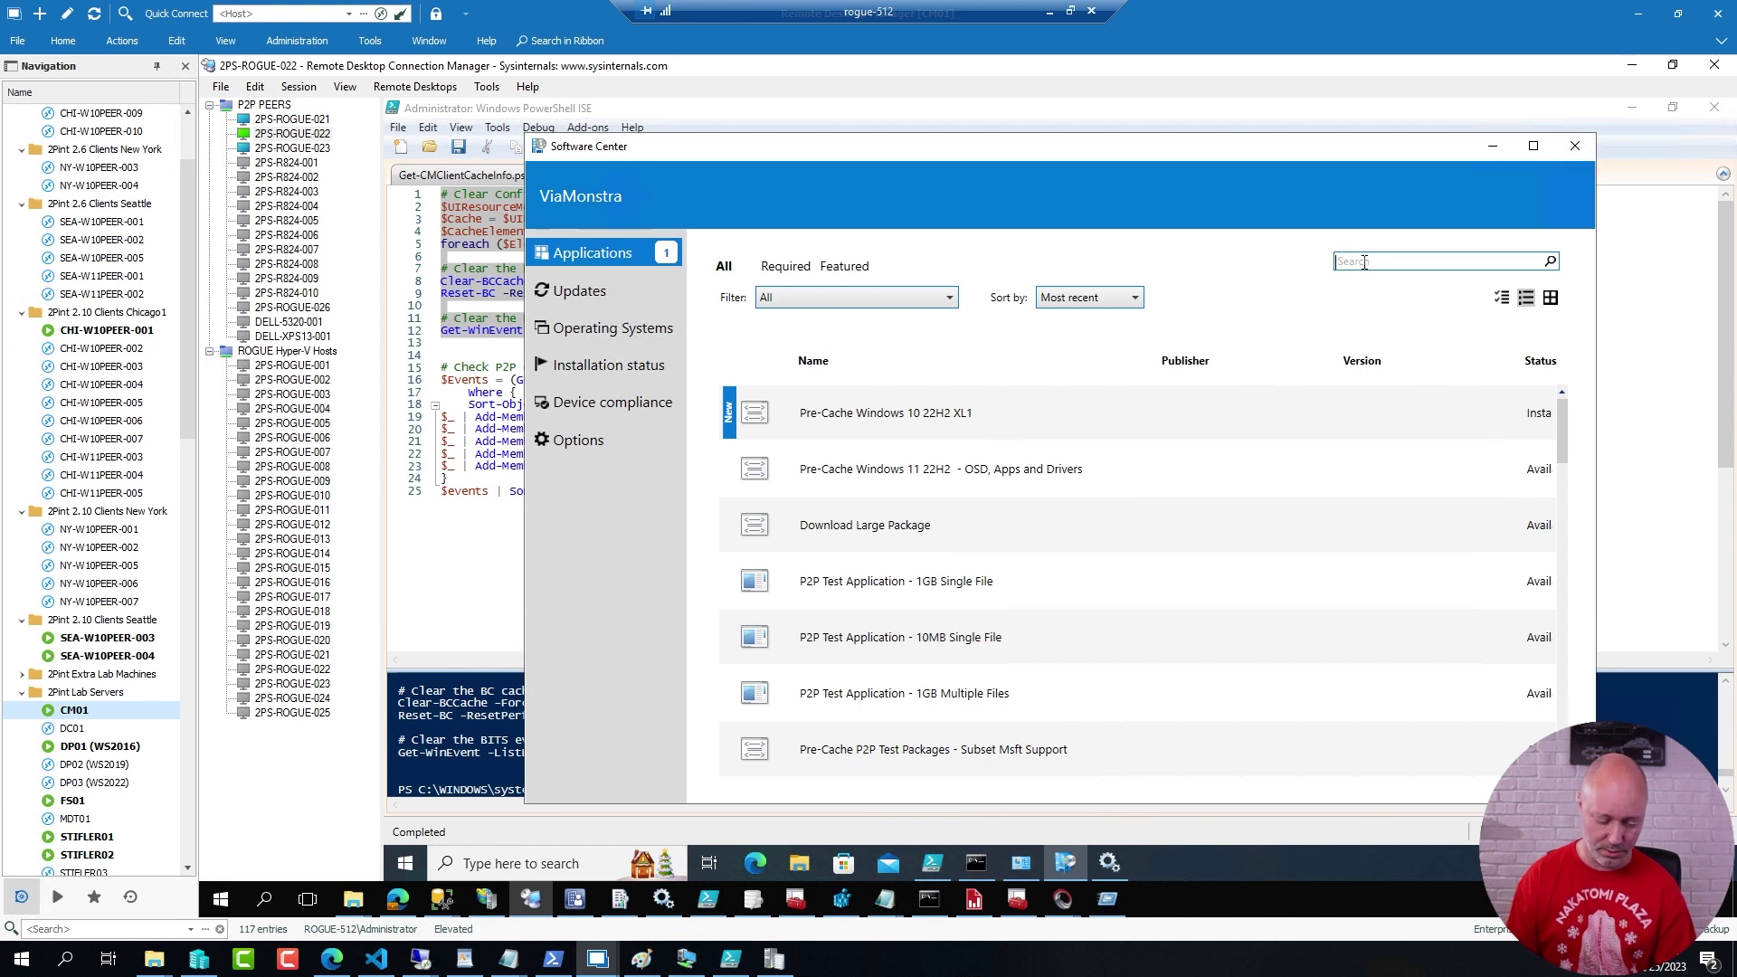
pyautogui.write('300 mb')
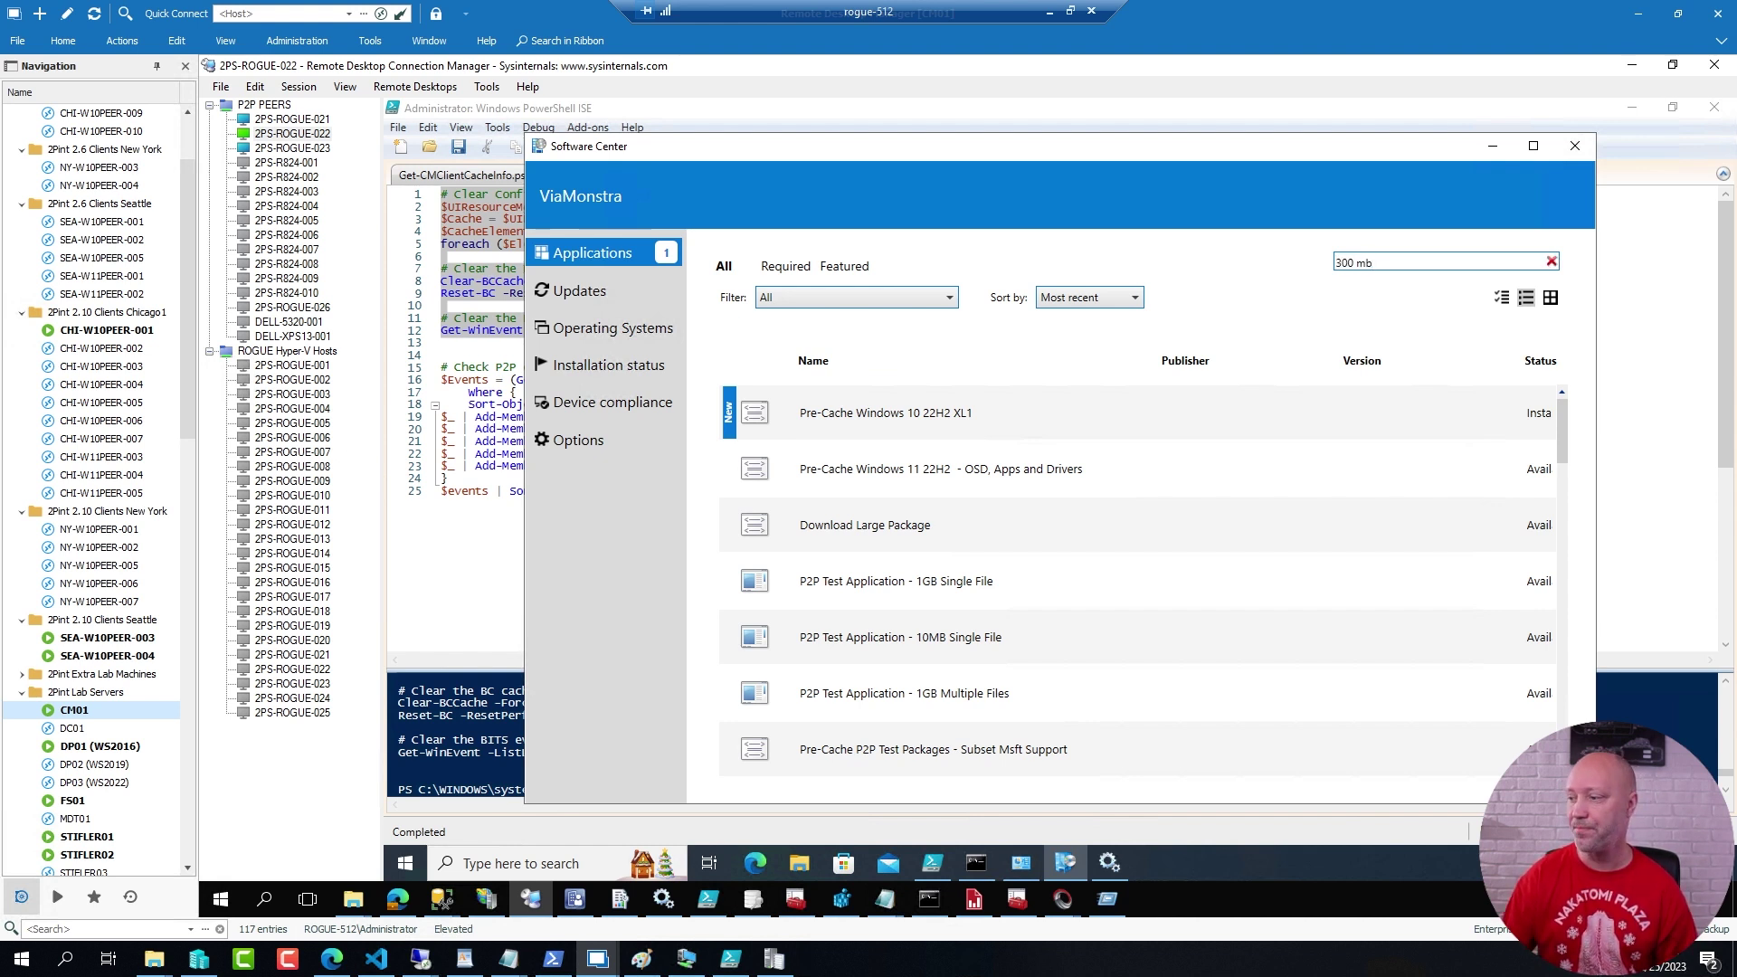
pyautogui.press('Return')
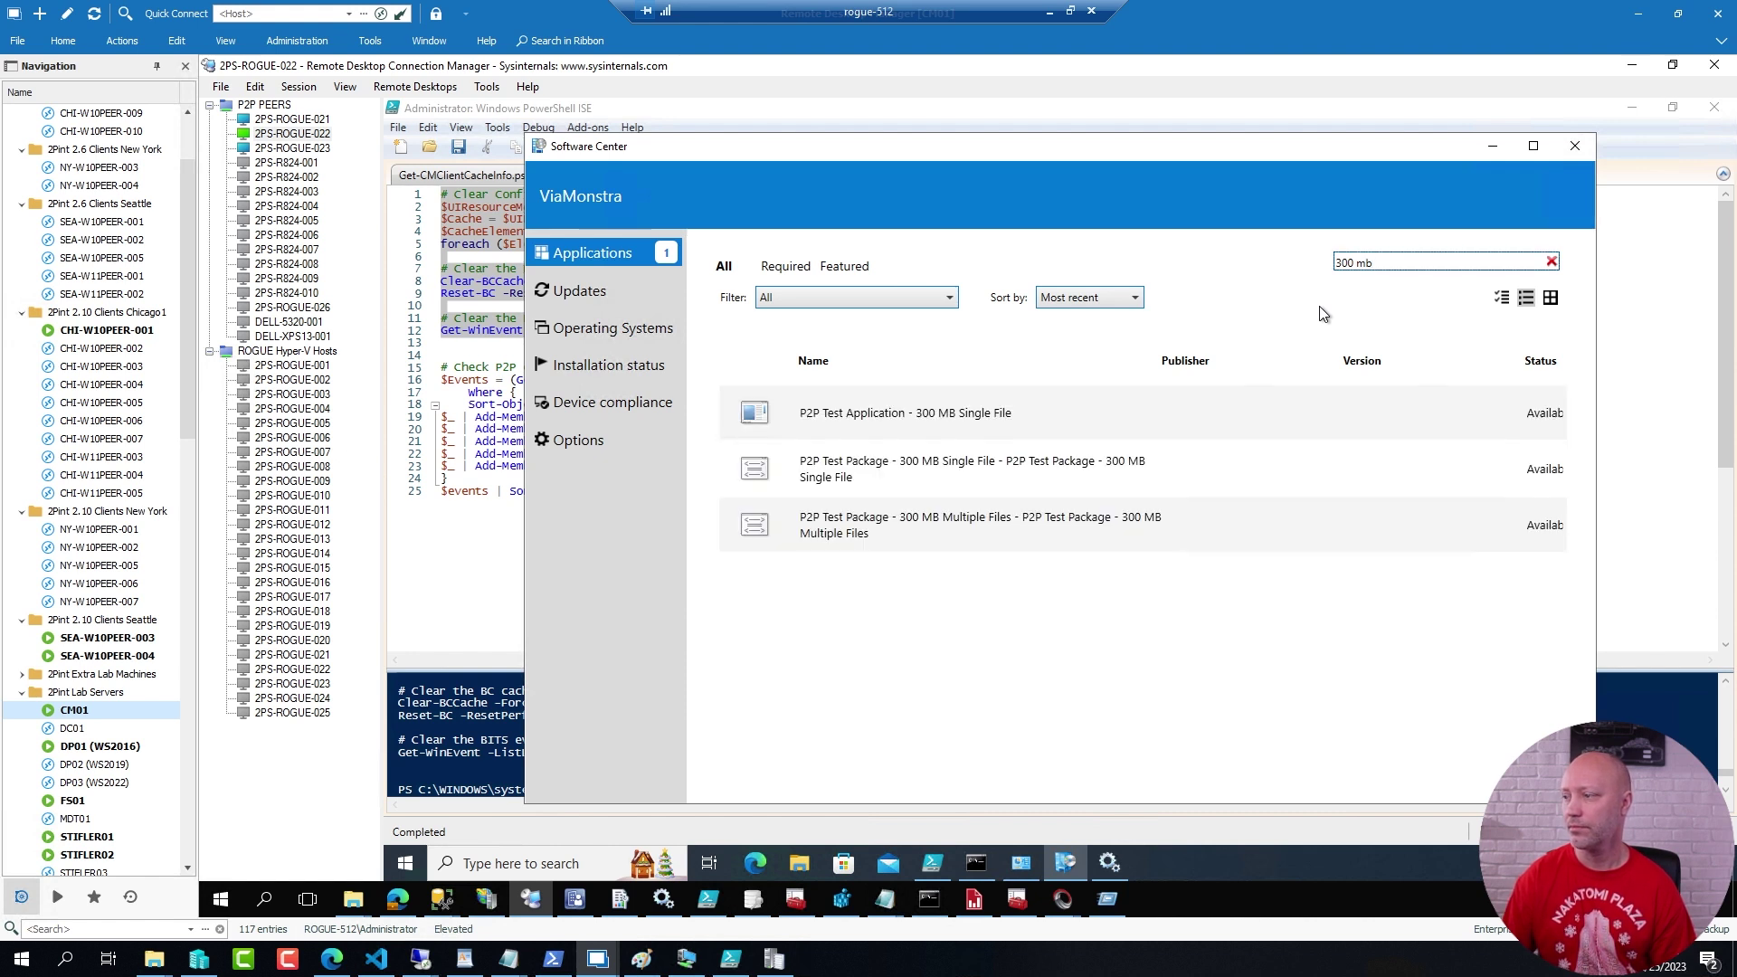
pyautogui.click(971, 470)
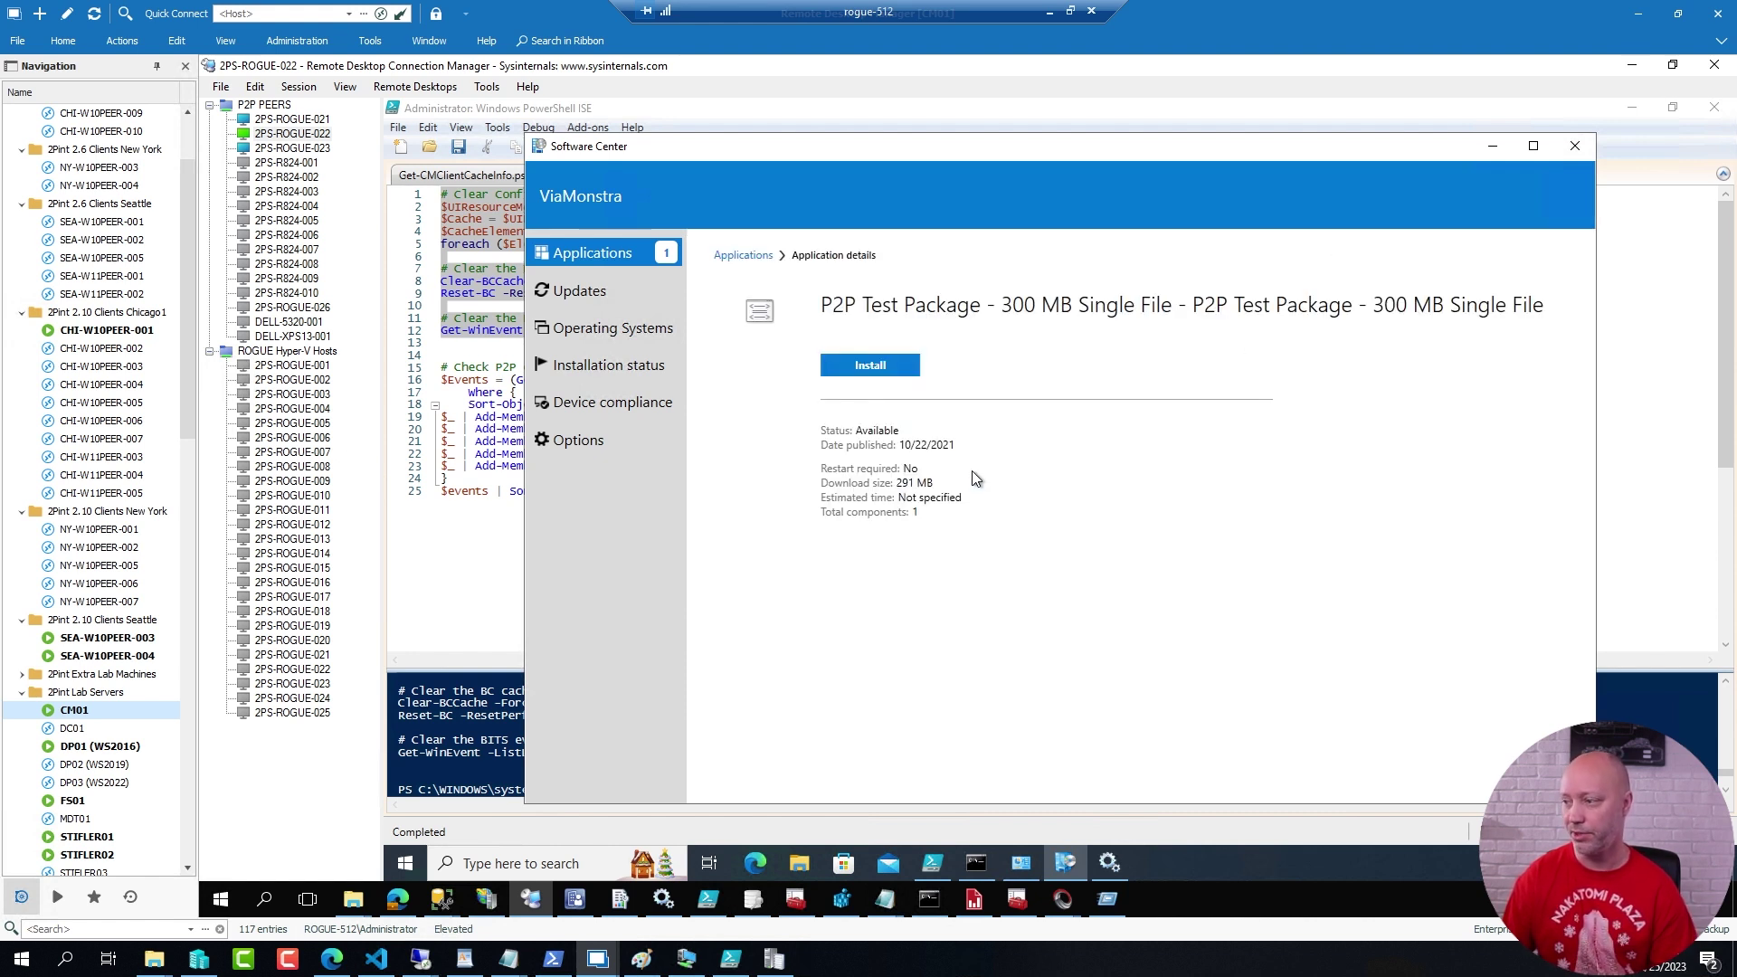
pyautogui.click(887, 367)
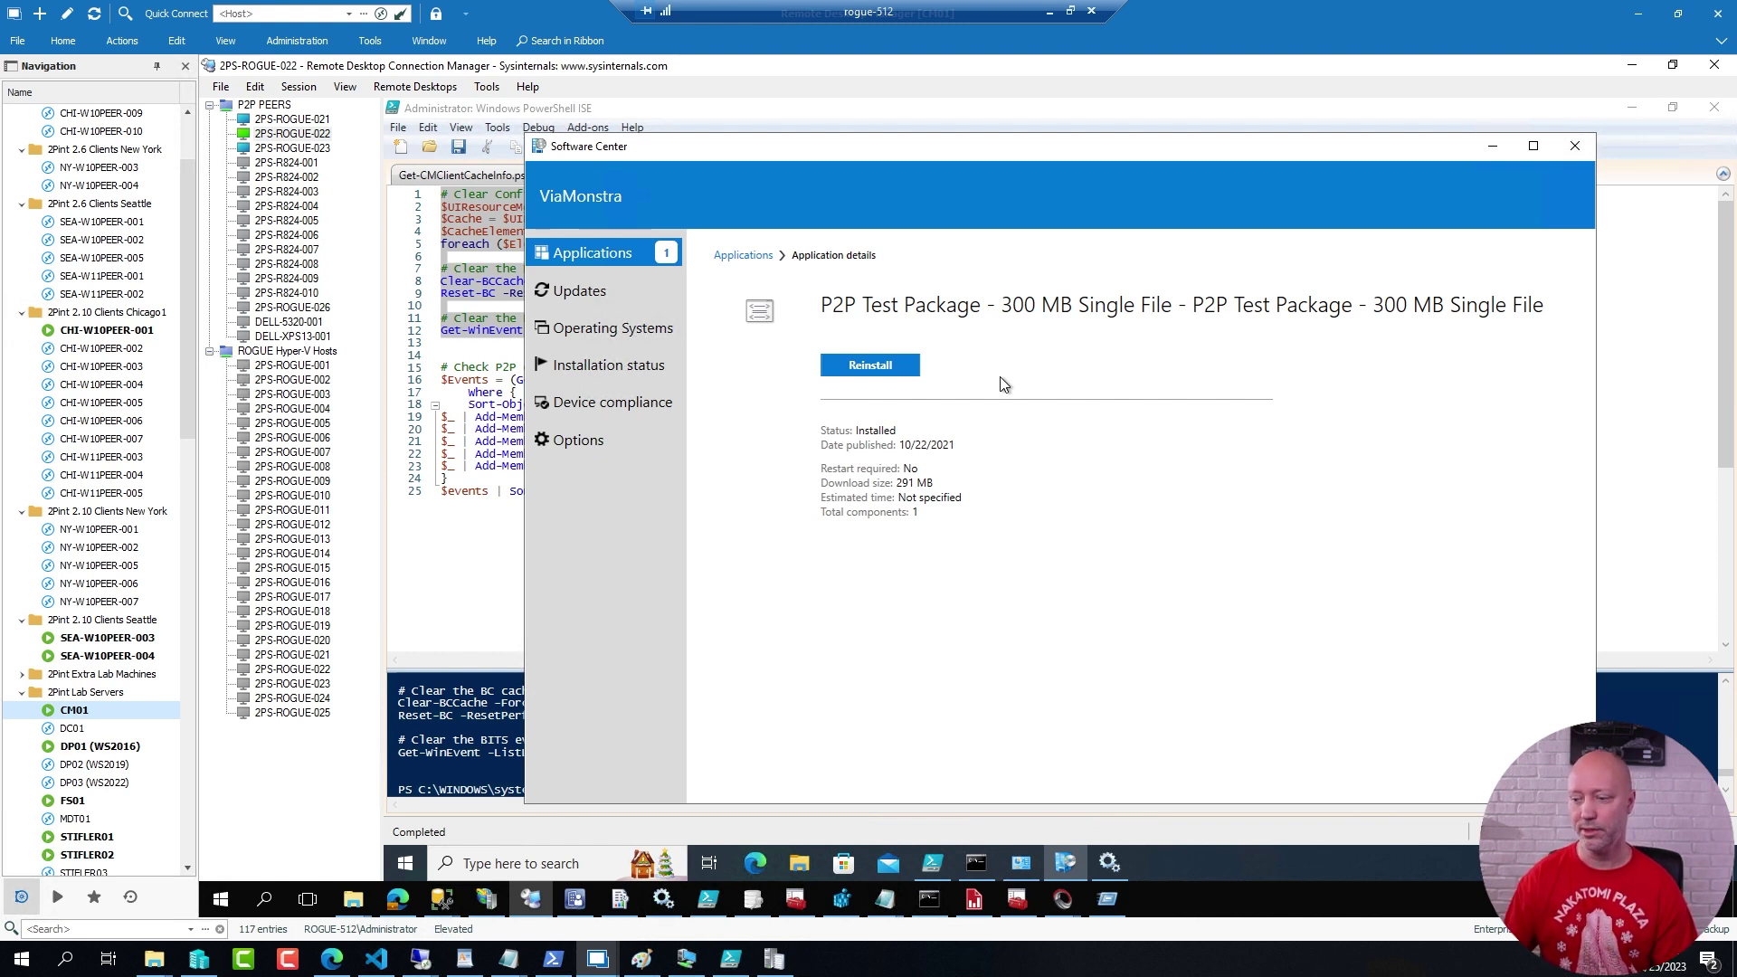
# Launch Event Viewer maximized and open Bits-Client Operational Event 60 with an enlarged details pane.
pyautogui.rightClick(409, 861)
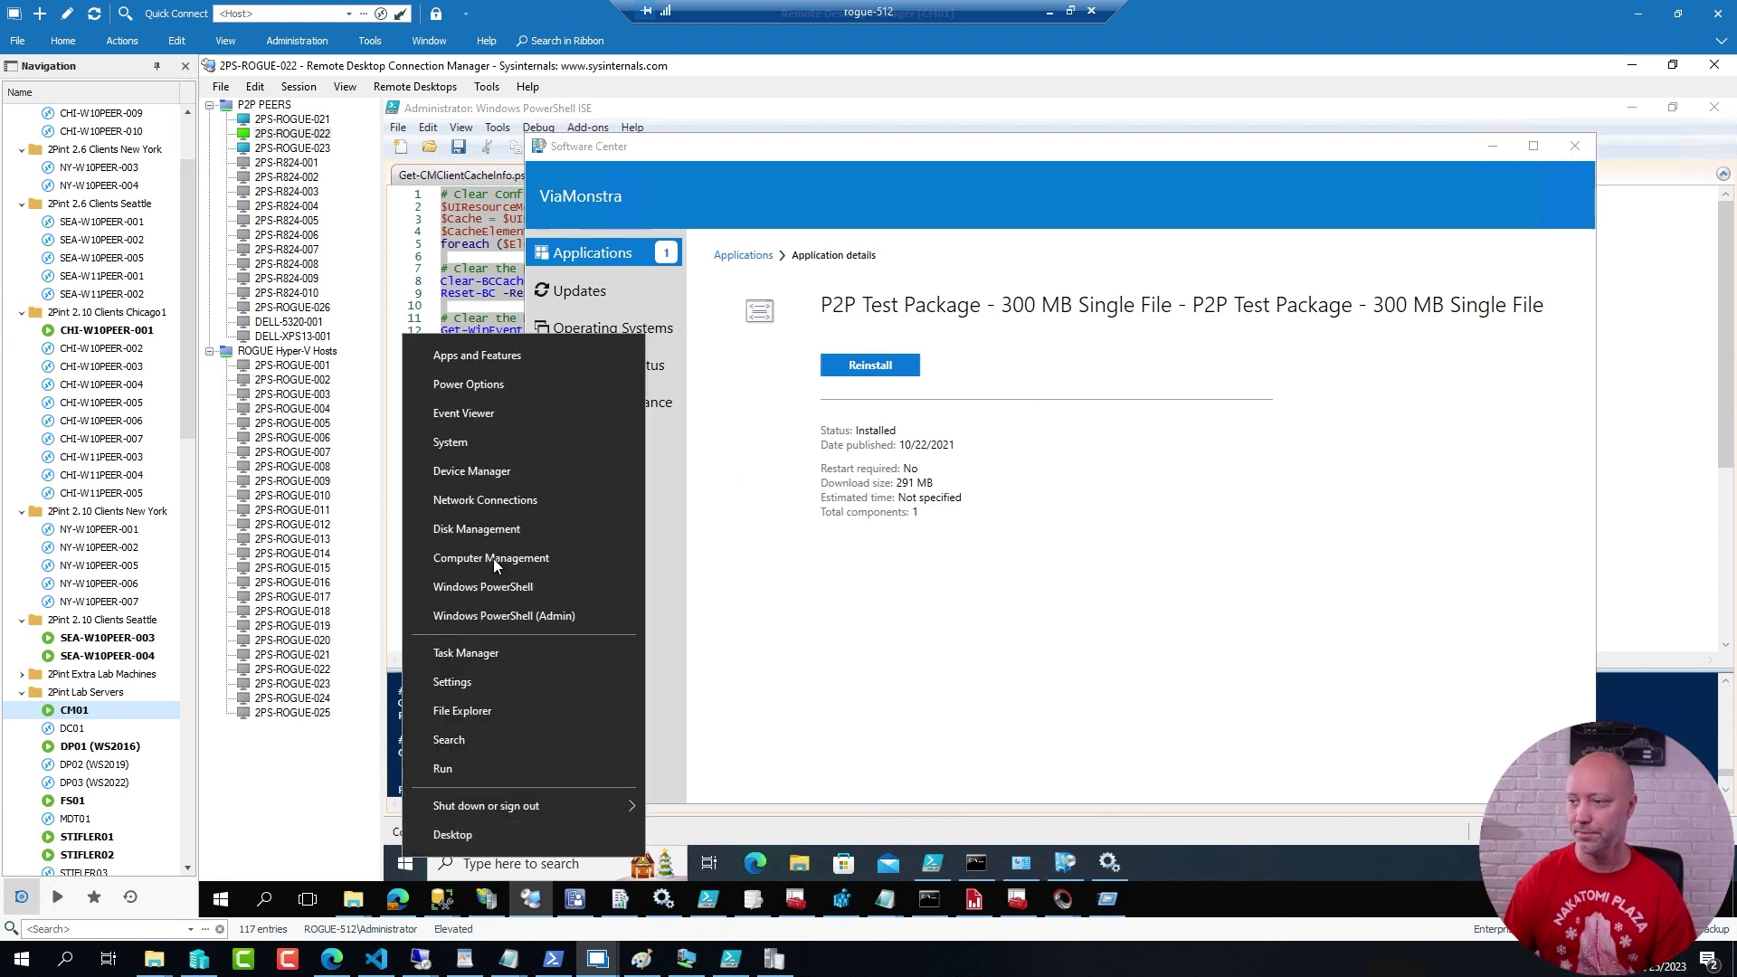
pyautogui.click(464, 414)
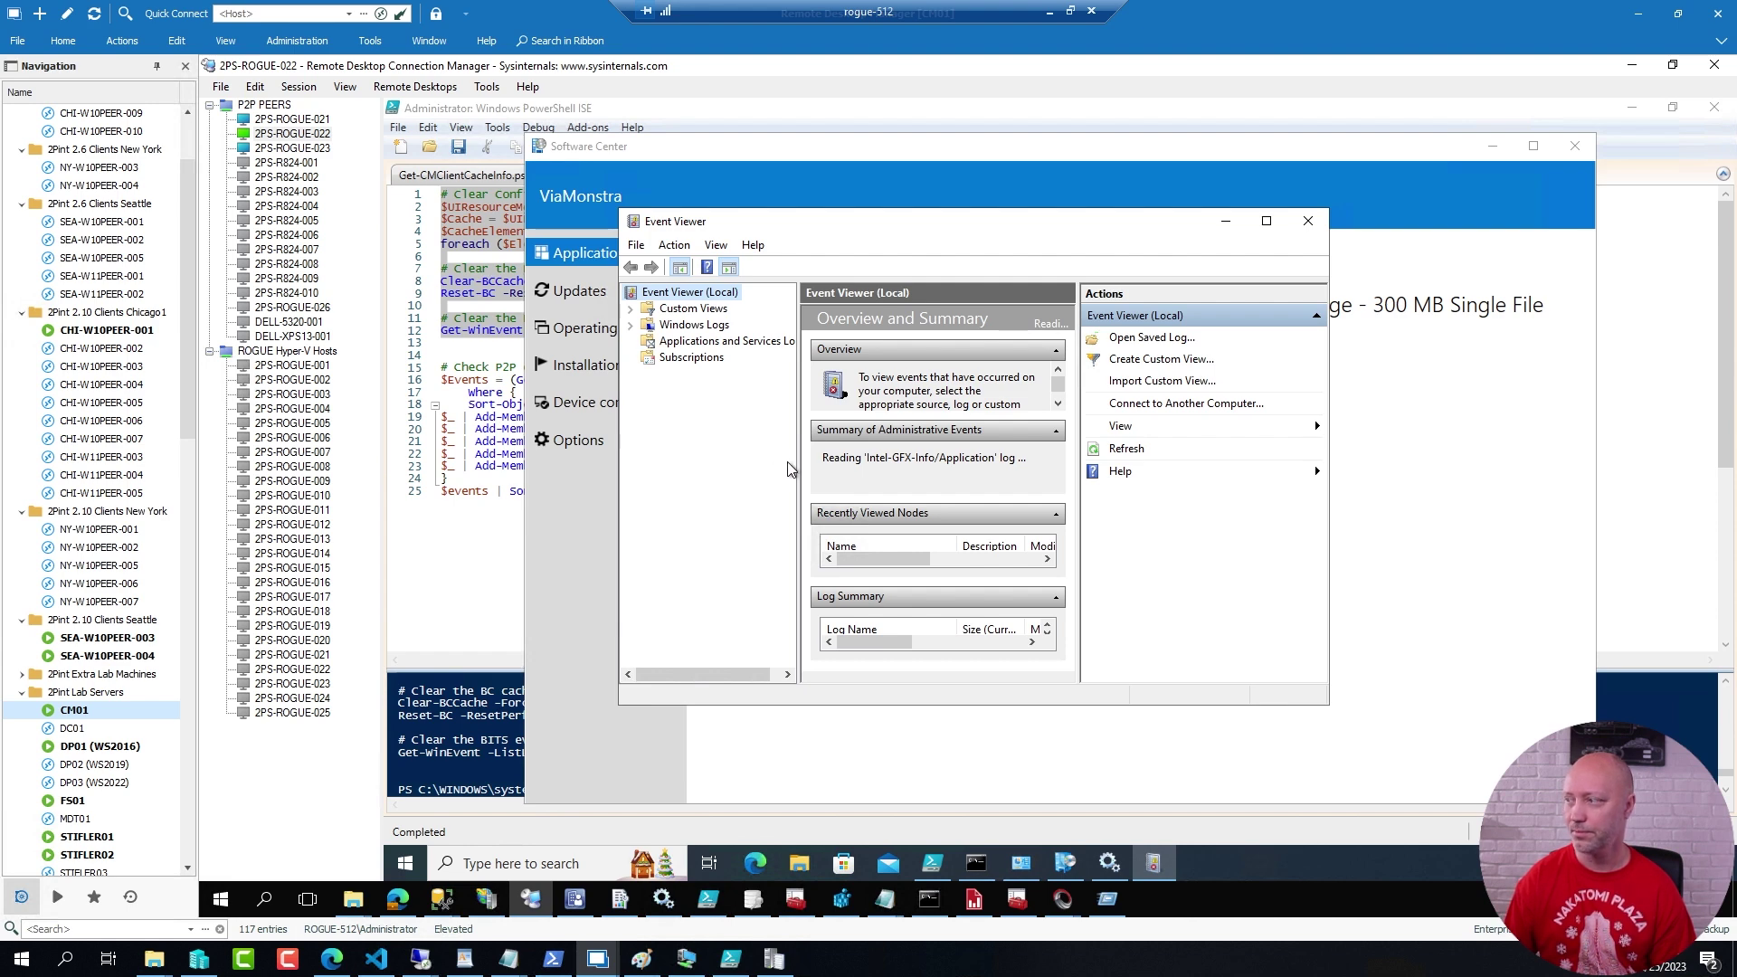
pyautogui.click(1268, 222)
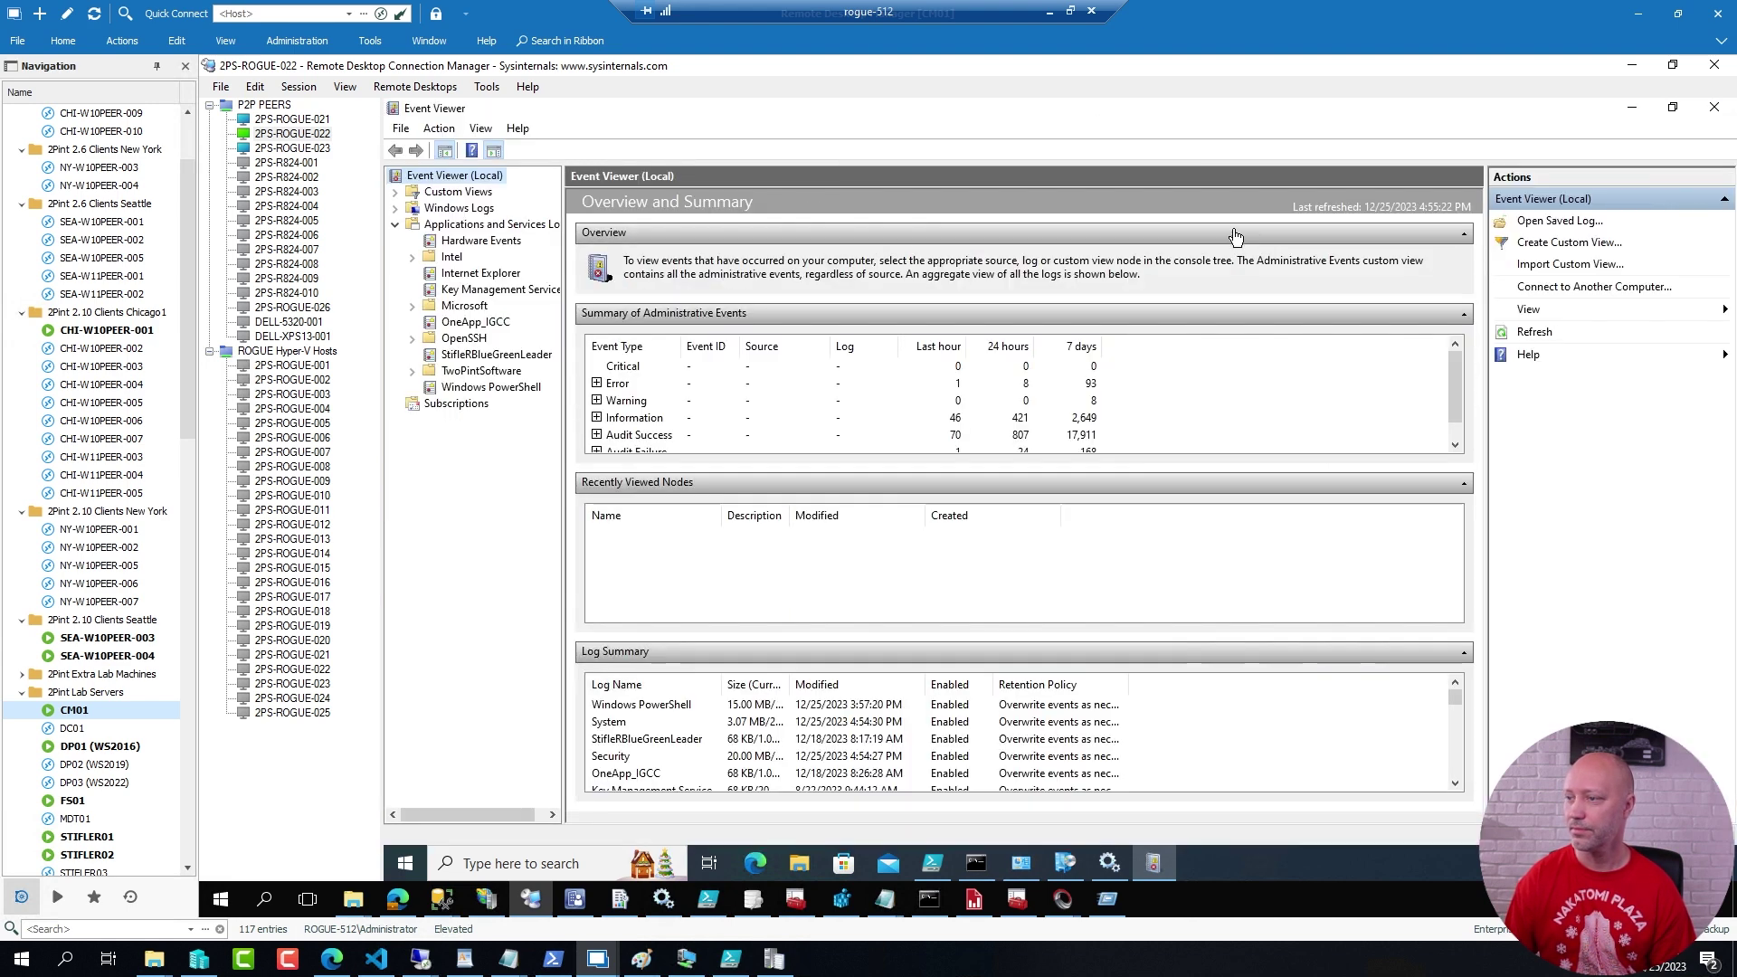
pyautogui.click(413, 306)
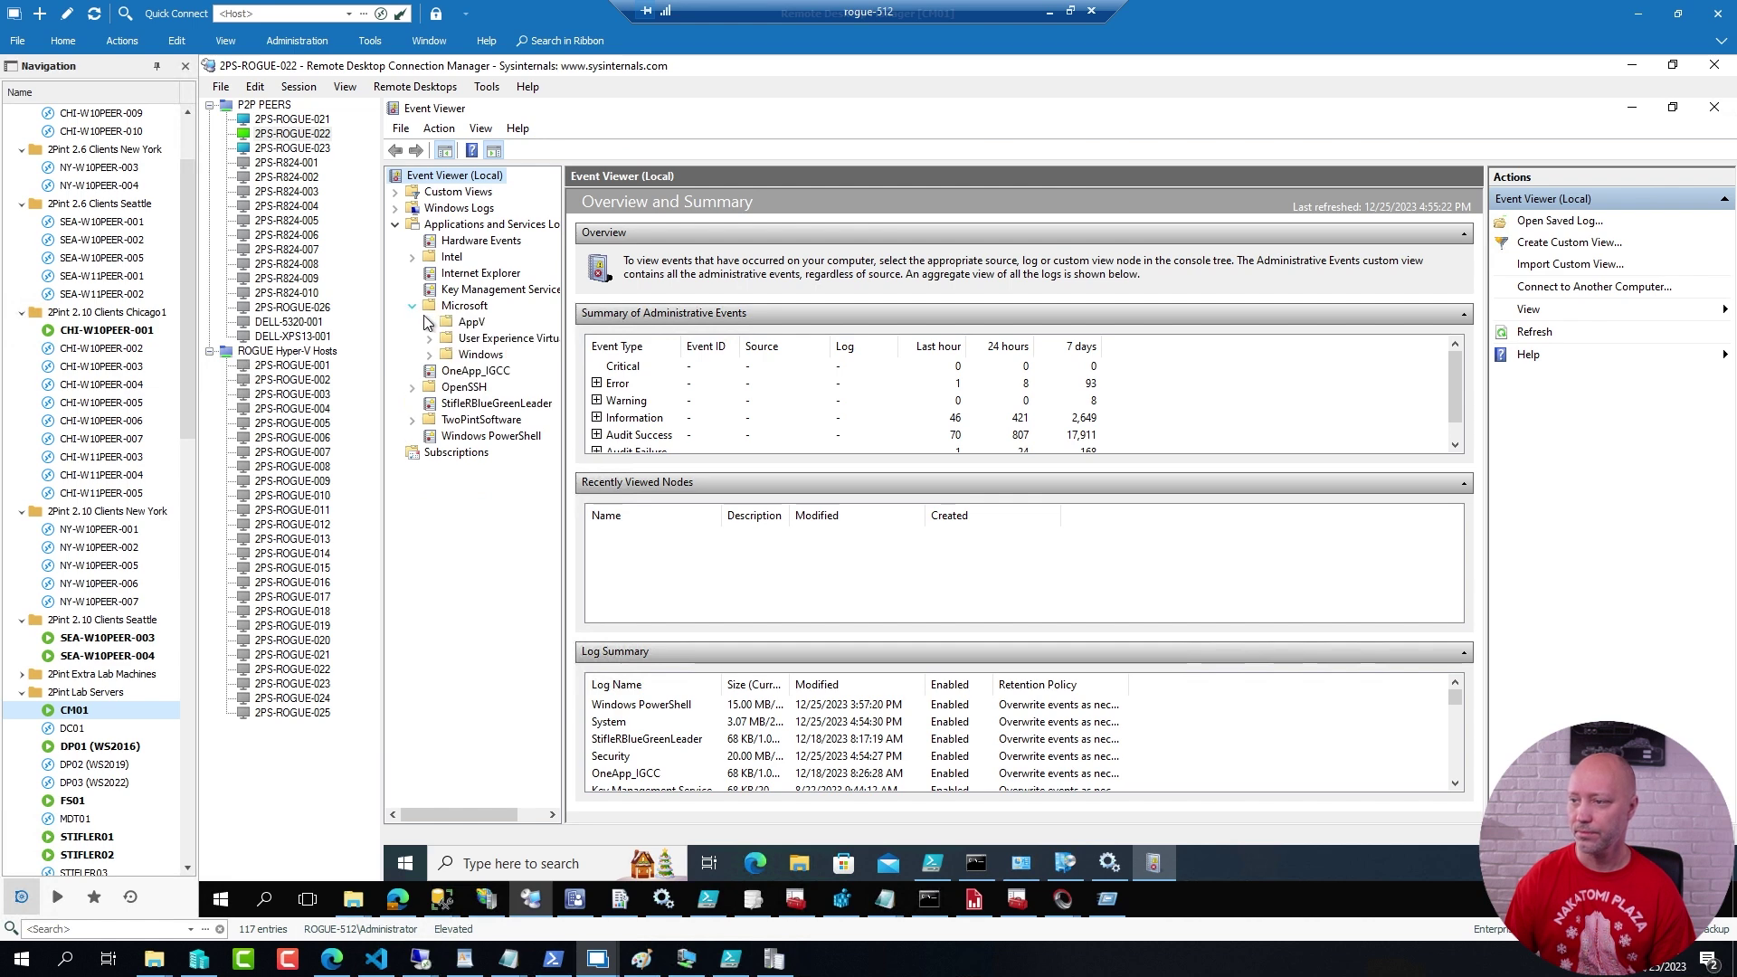
pyautogui.click(429, 355)
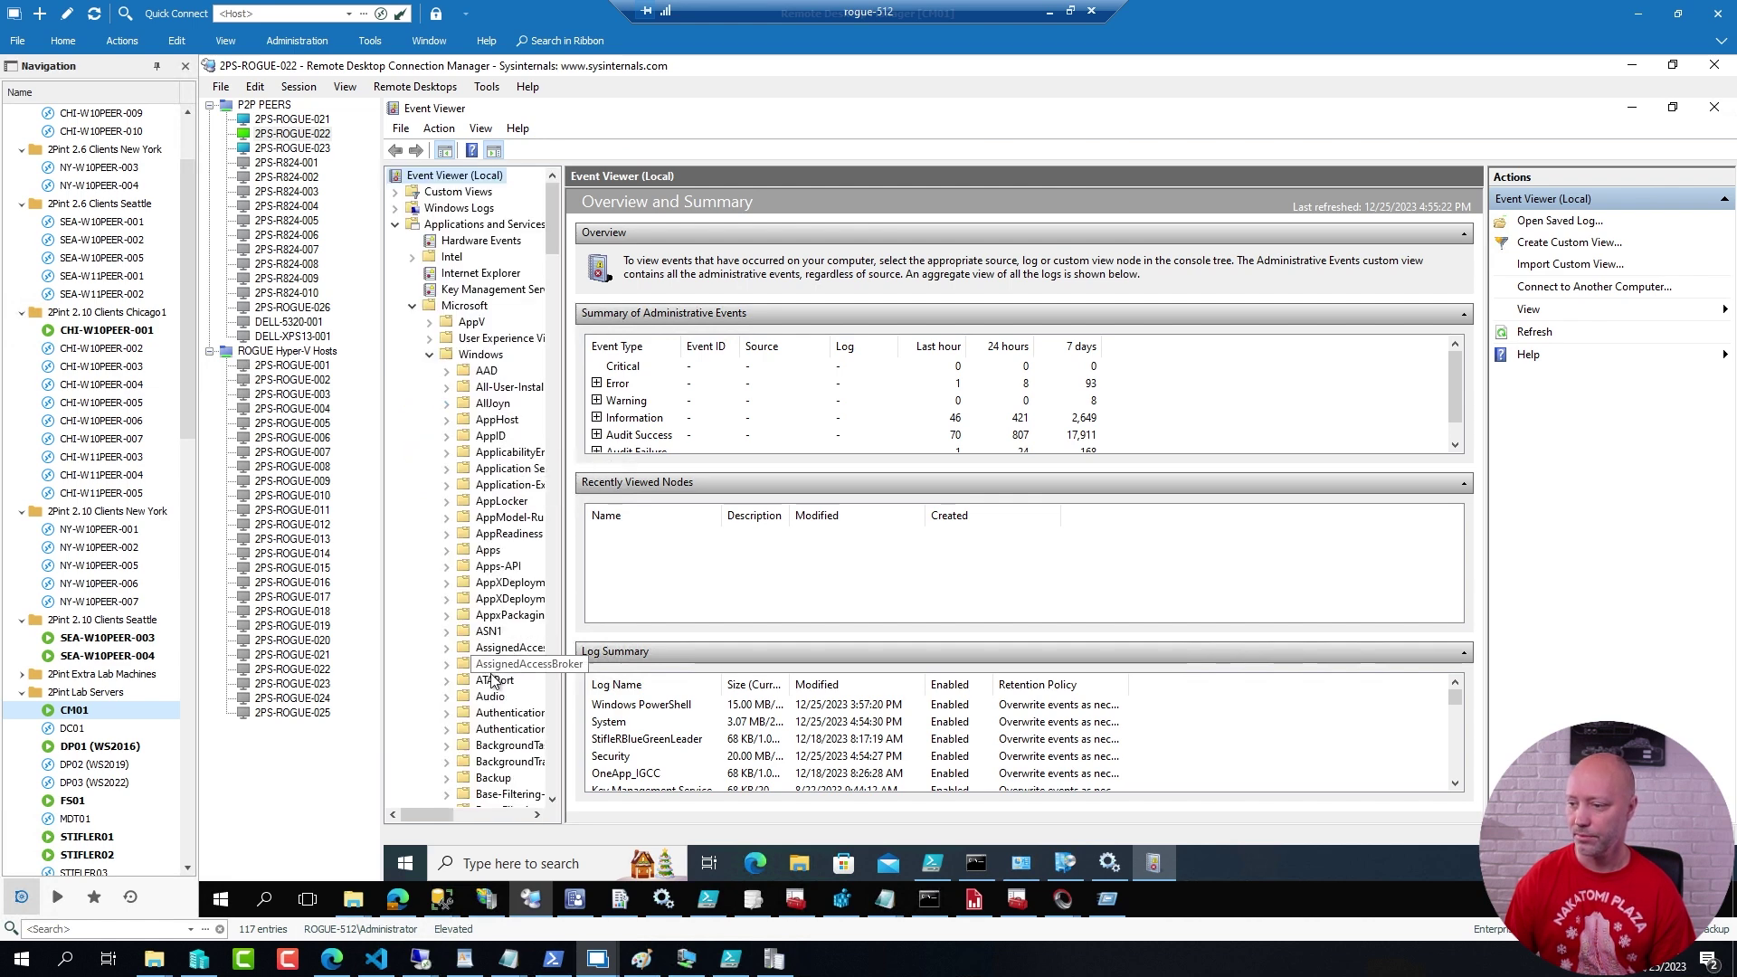
pyautogui.scroll(-7, 493, 680)
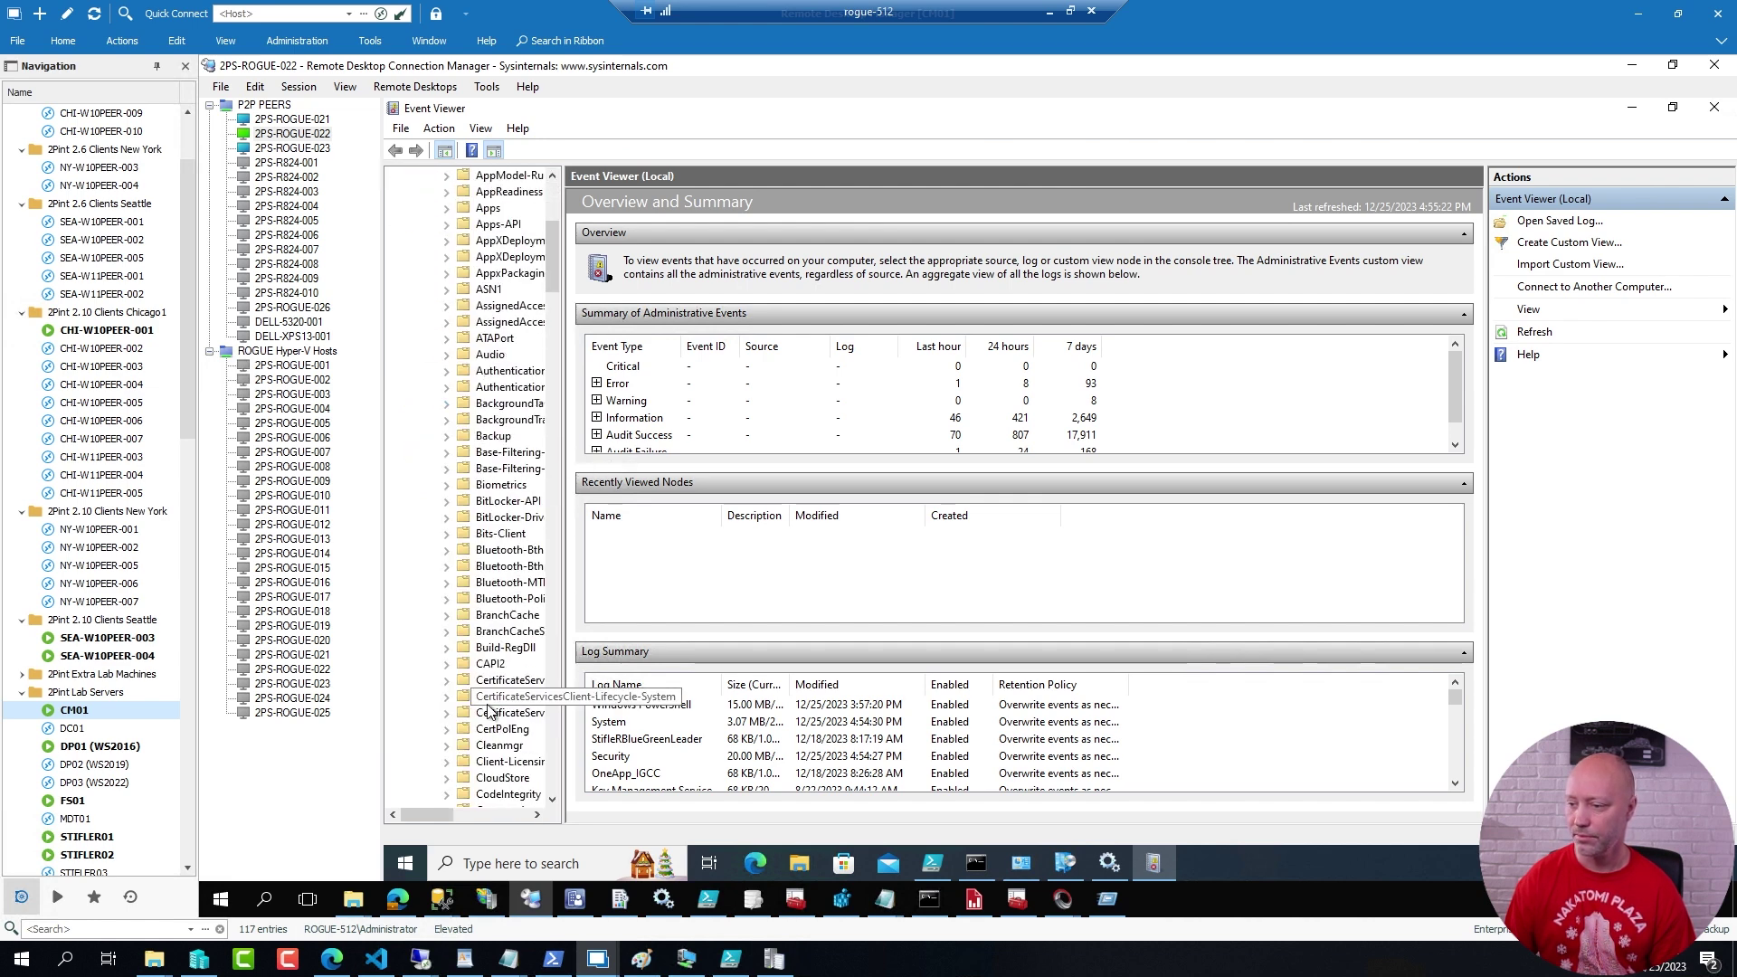
pyautogui.click(445, 535)
pyautogui.click(516, 566)
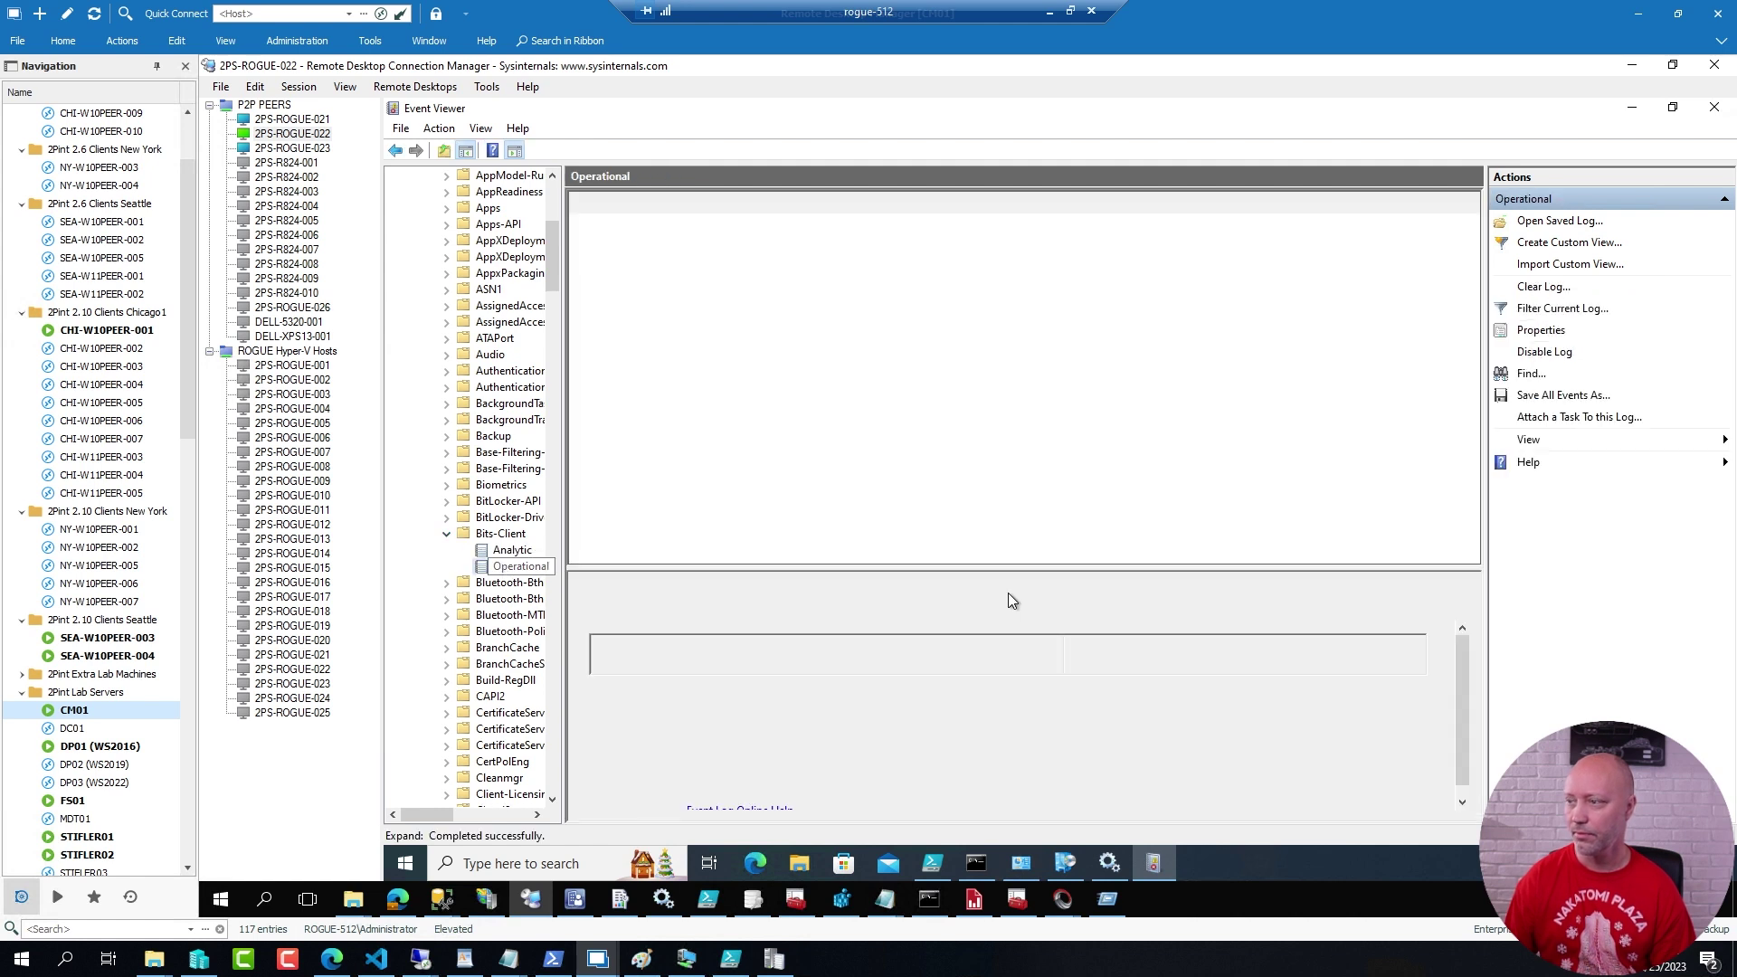
pyautogui.click(821, 241)
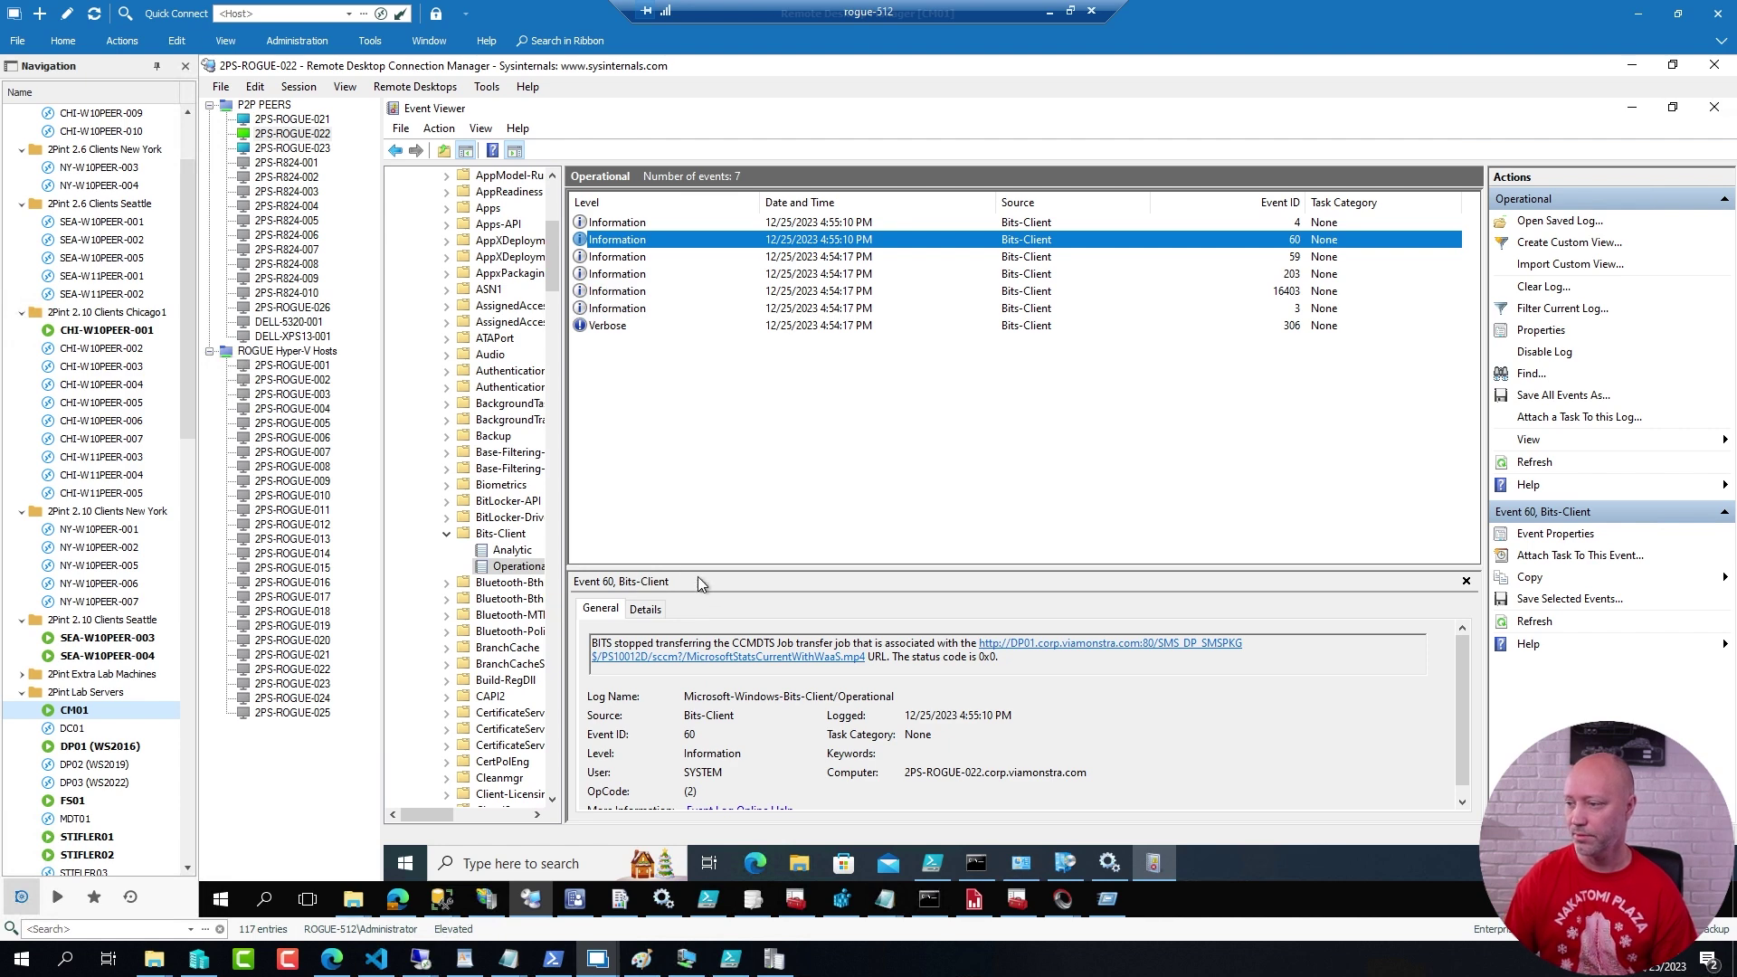
pyautogui.moveTo(724, 572); pyautogui.dragTo(722, 440)
# In Event 60's Details view, mark bytesTransferred 305300838 and bytesTransferredFromPeer 302254237.
pyautogui.click(644, 477)
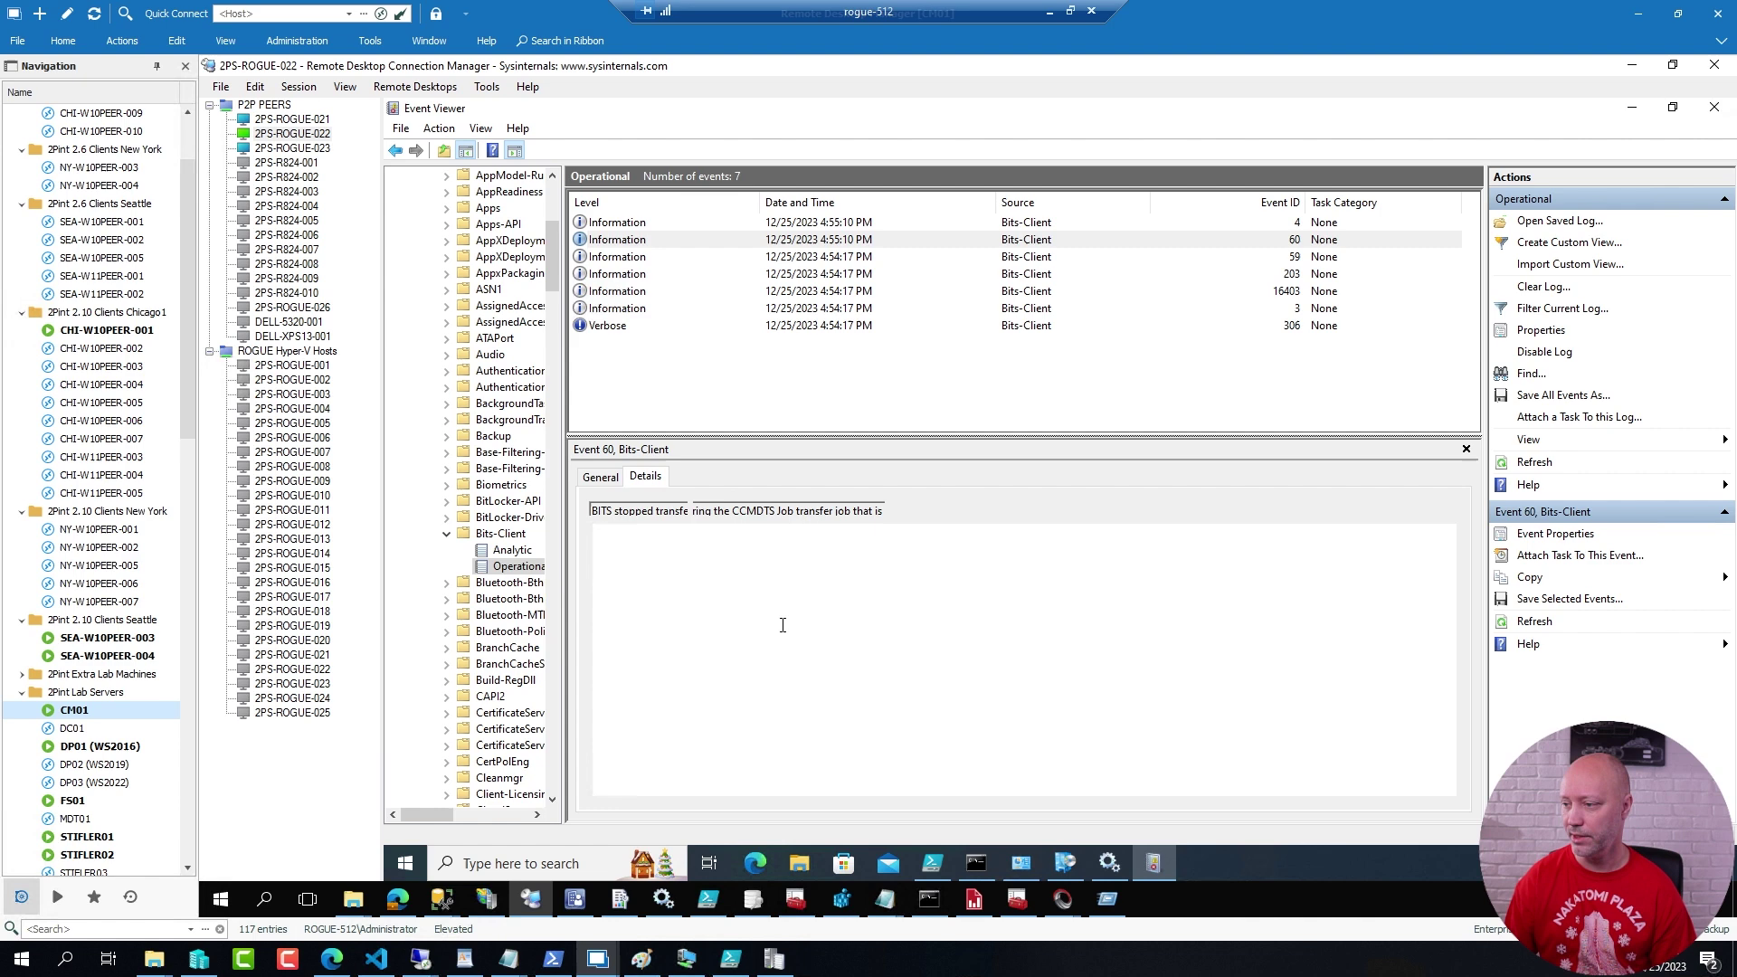
pyautogui.scroll(-2, 801, 649)
pyautogui.scroll(-1, 805, 655)
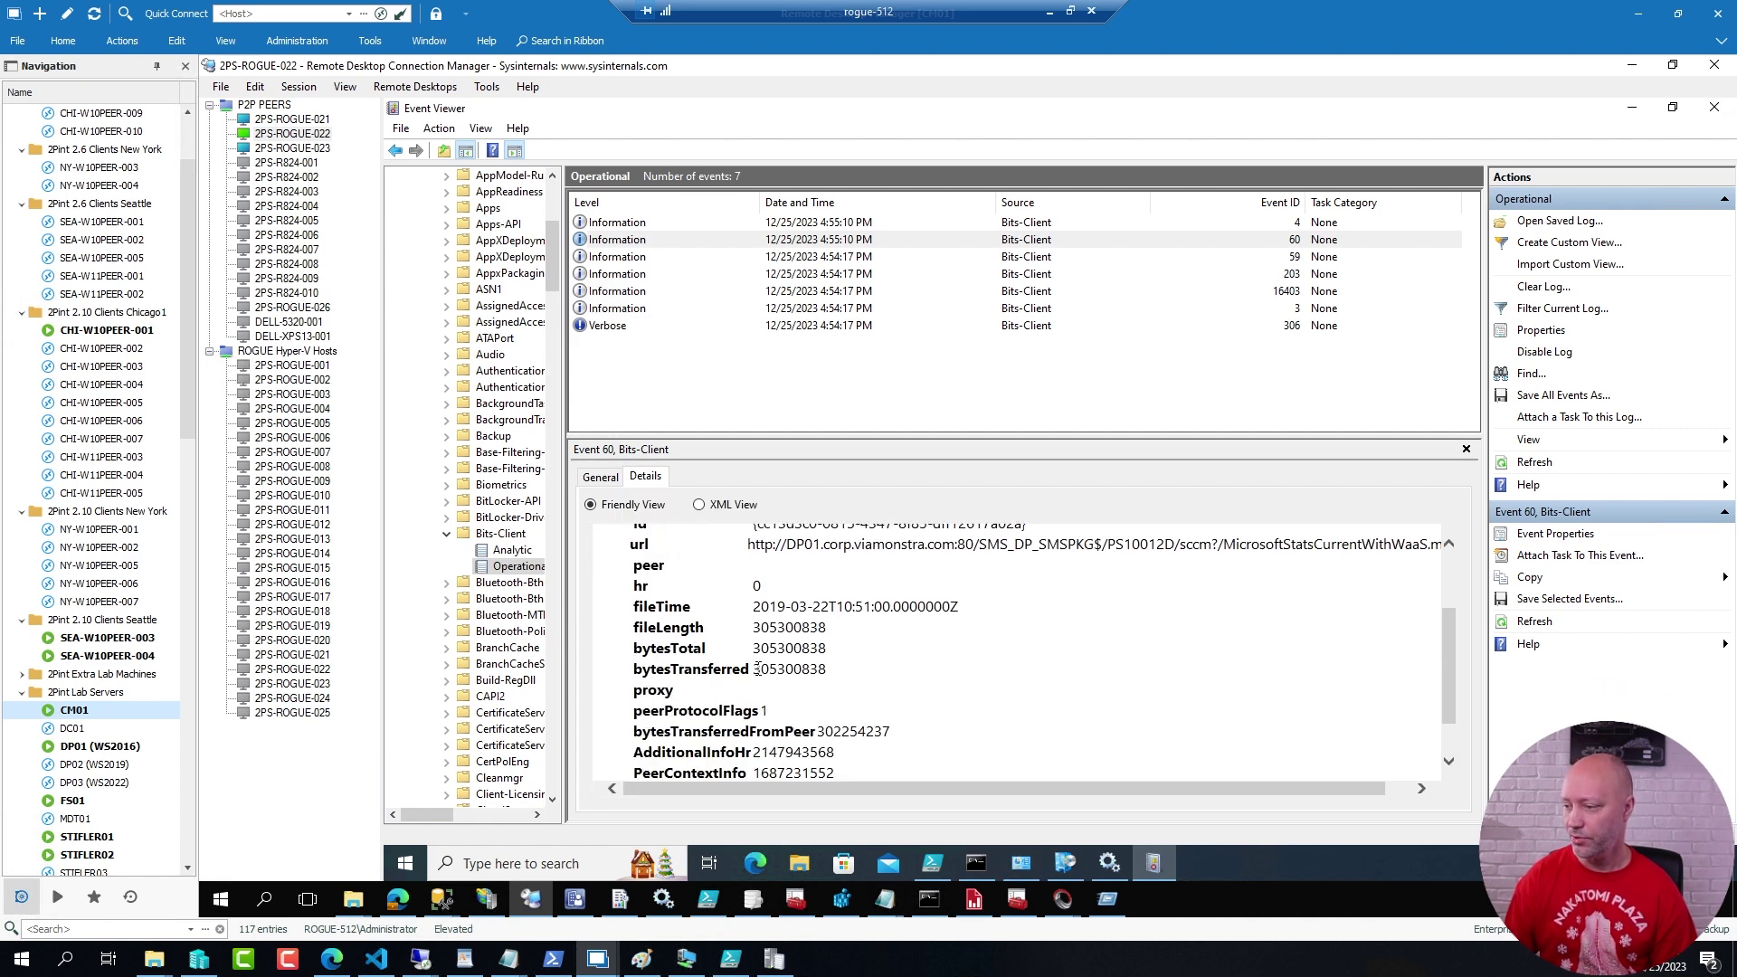
pyautogui.moveTo(757, 669); pyautogui.dragTo(850, 671)
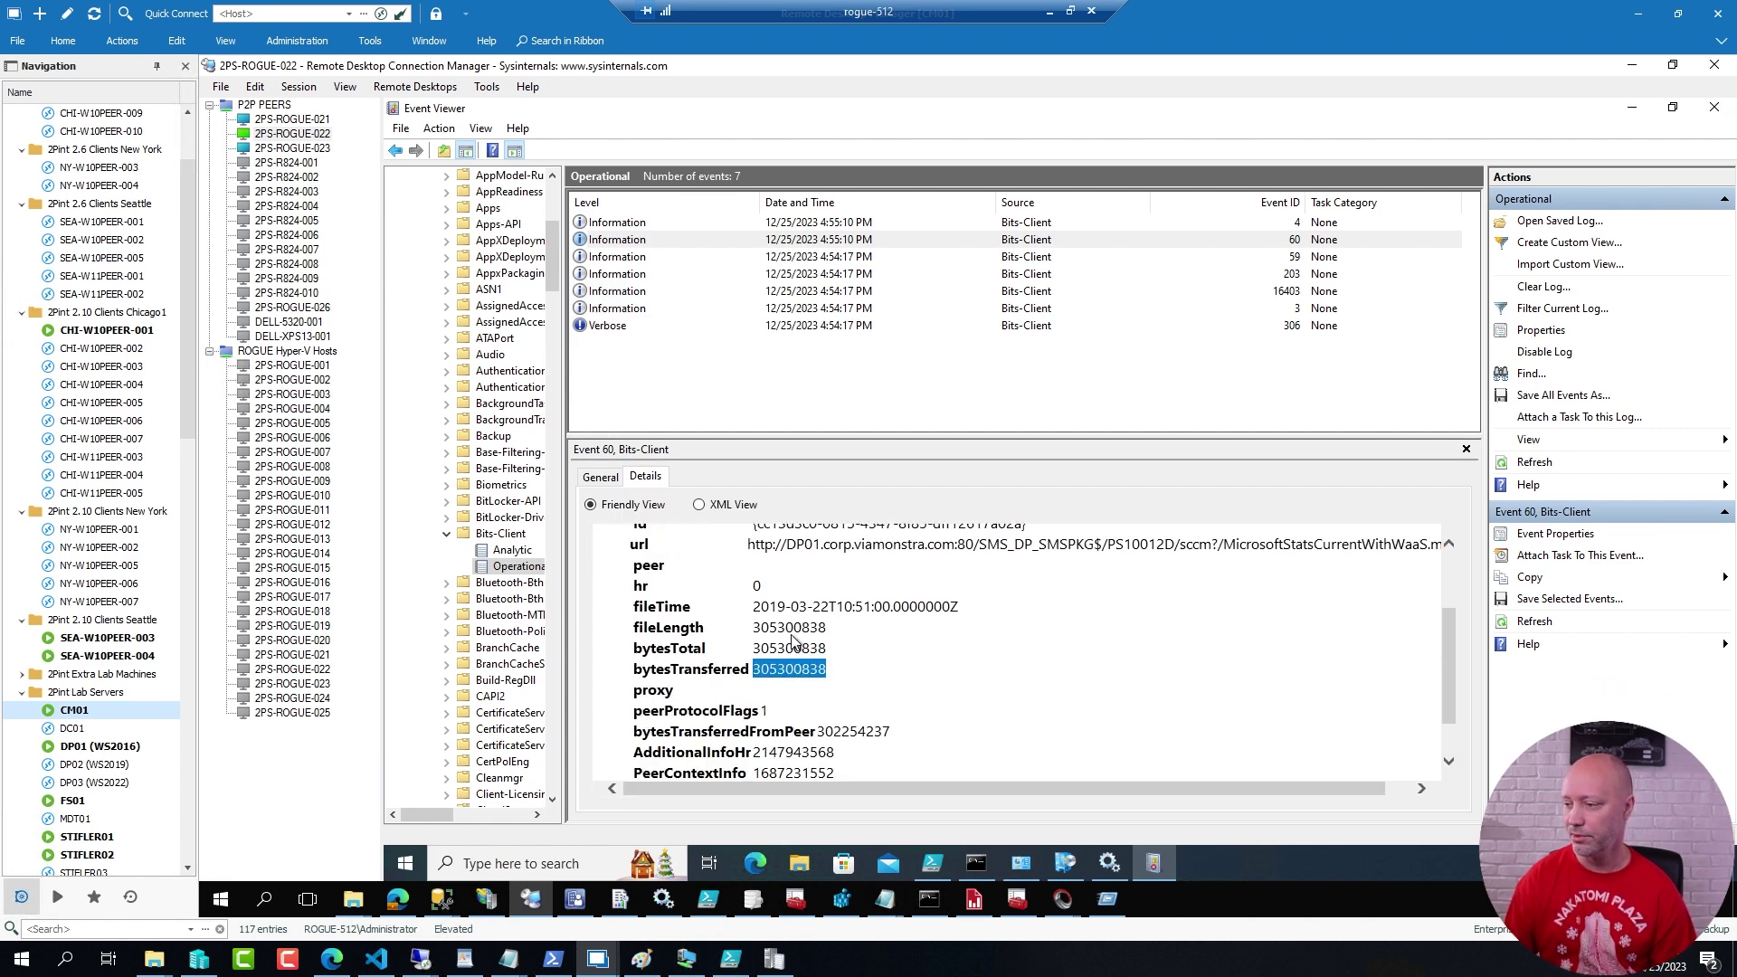
pyautogui.scroll(-1, 792, 639)
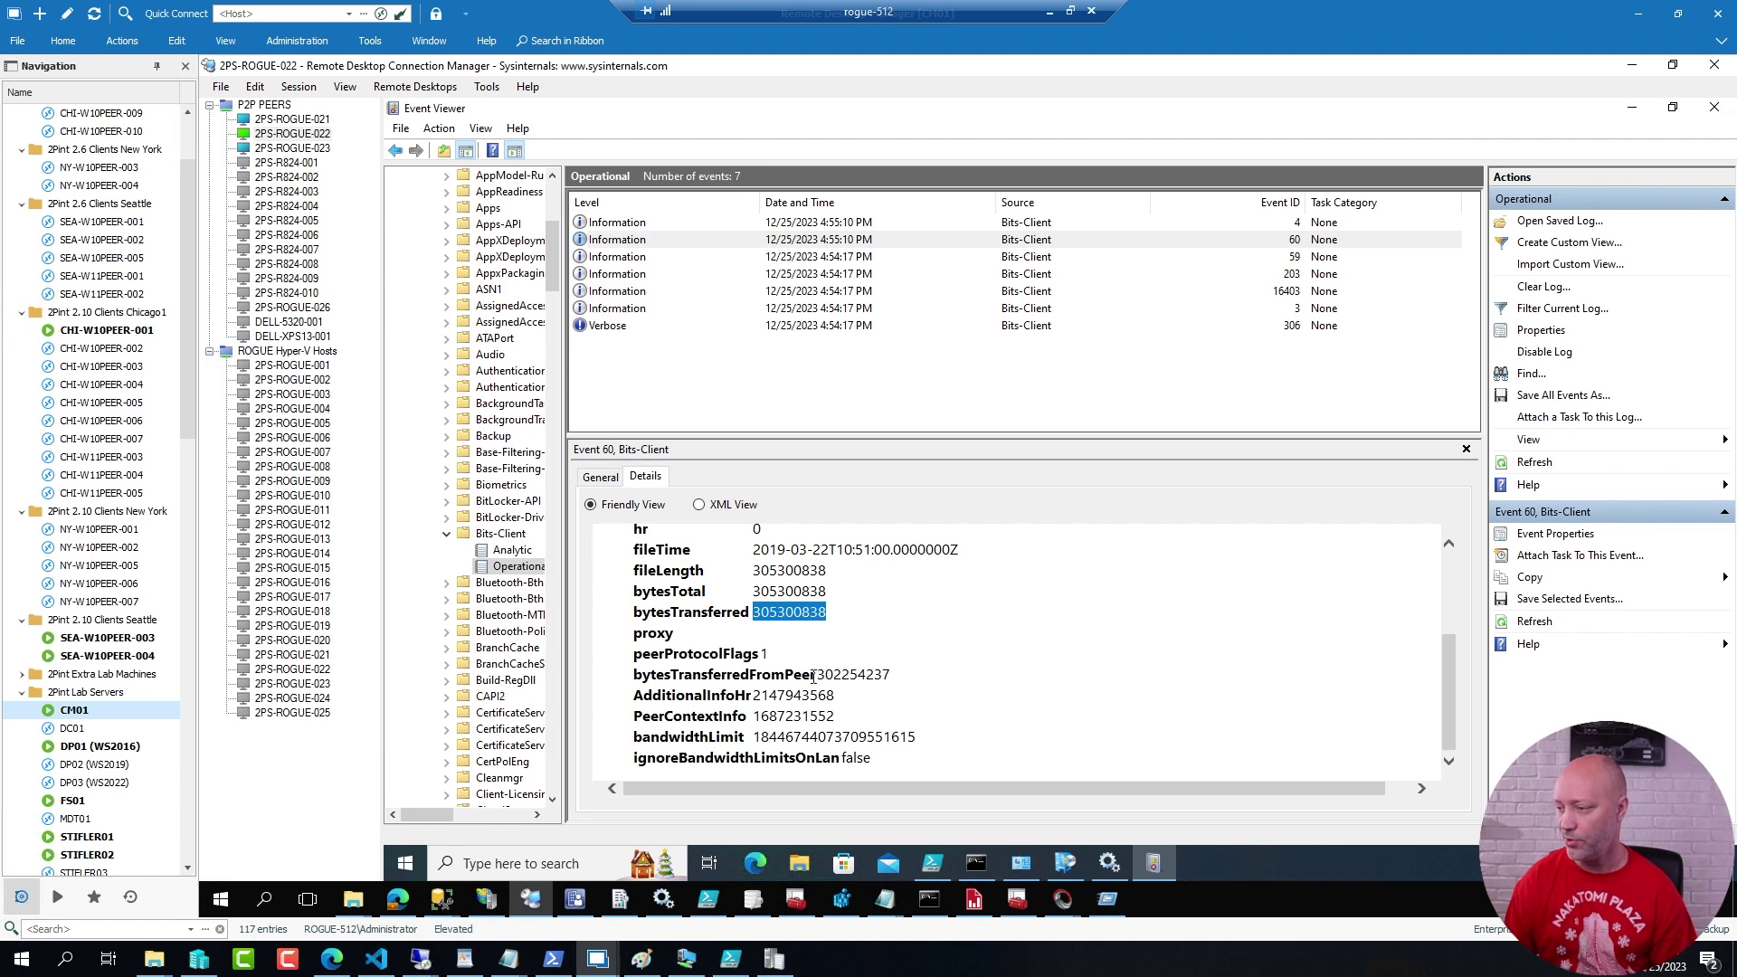
pyautogui.moveTo(817, 676); pyautogui.dragTo(925, 688)
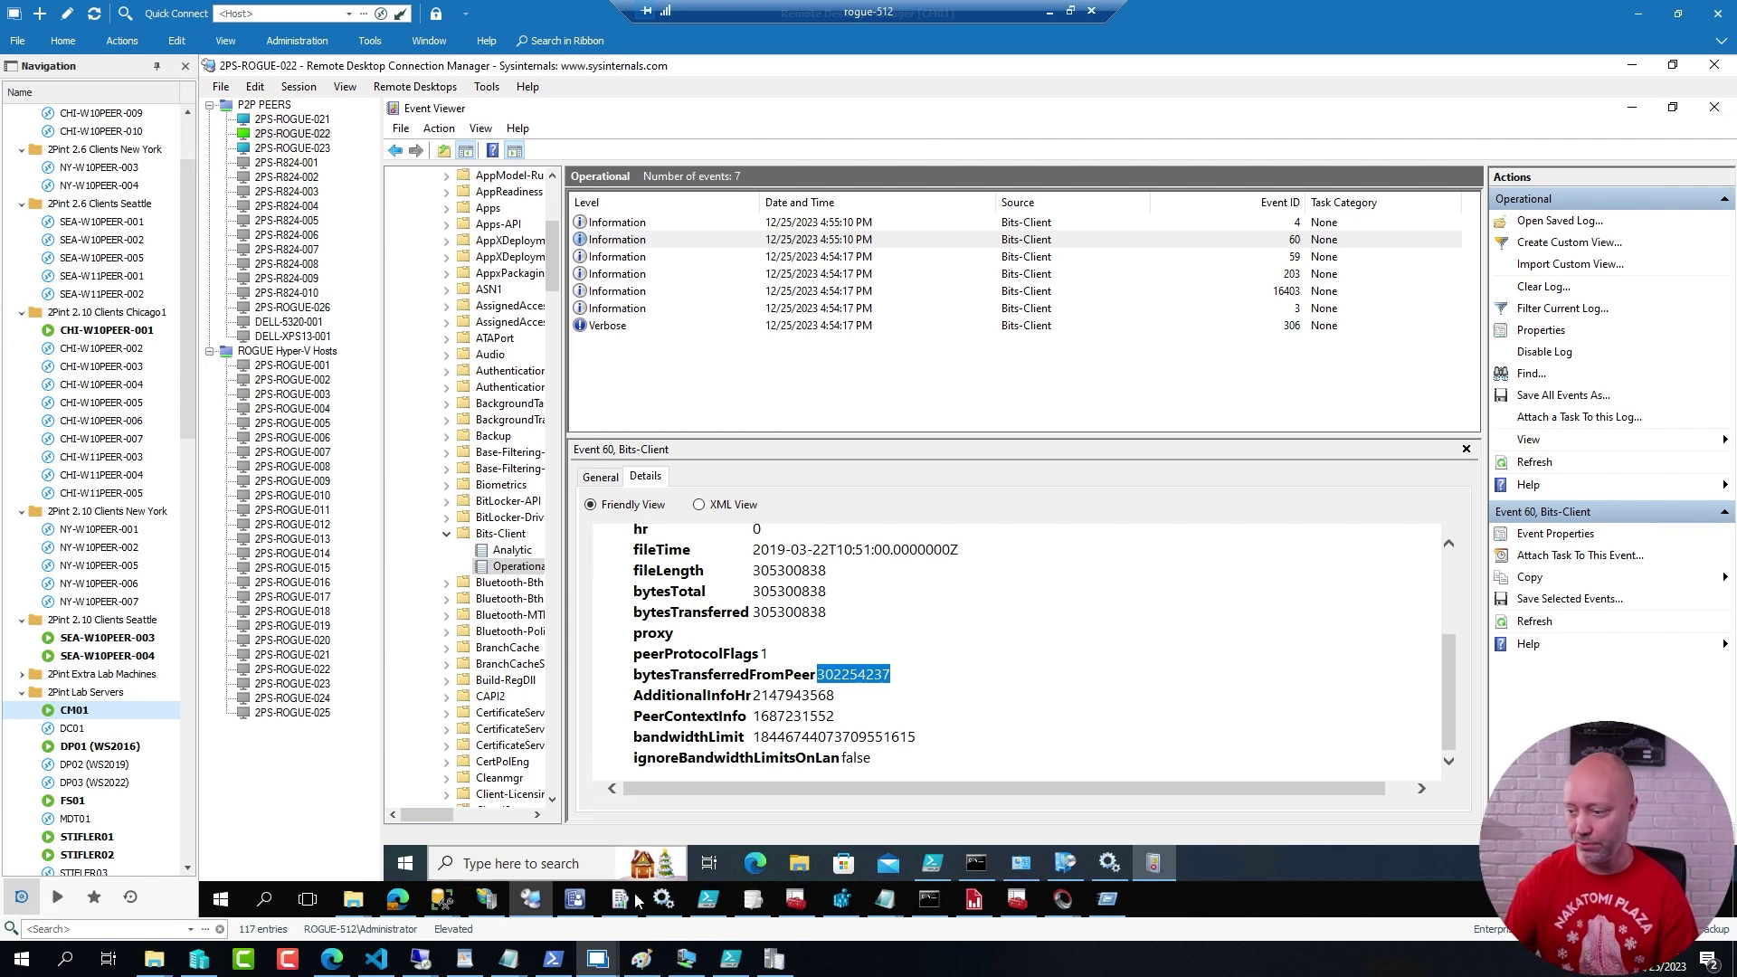
# Select the Pre-Cache Windows 11 22H2 XL1 task sequence in the Configuration Manager console.
pyautogui.click(576, 898)
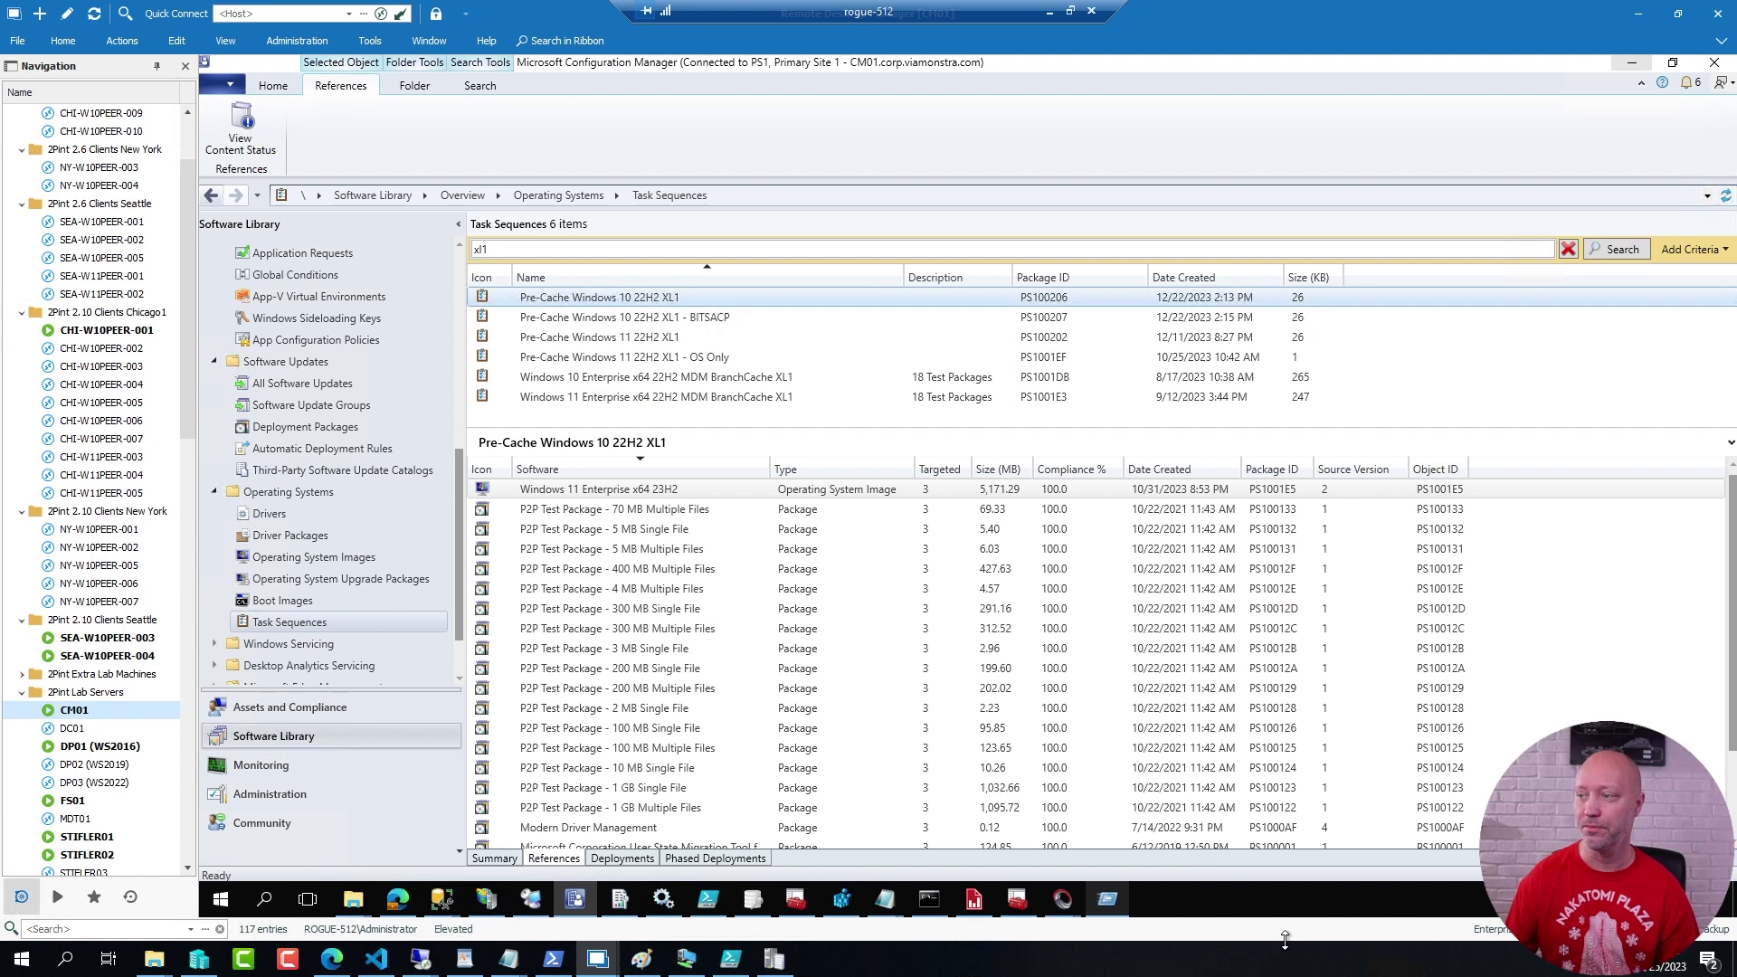
pyautogui.click(651, 338)
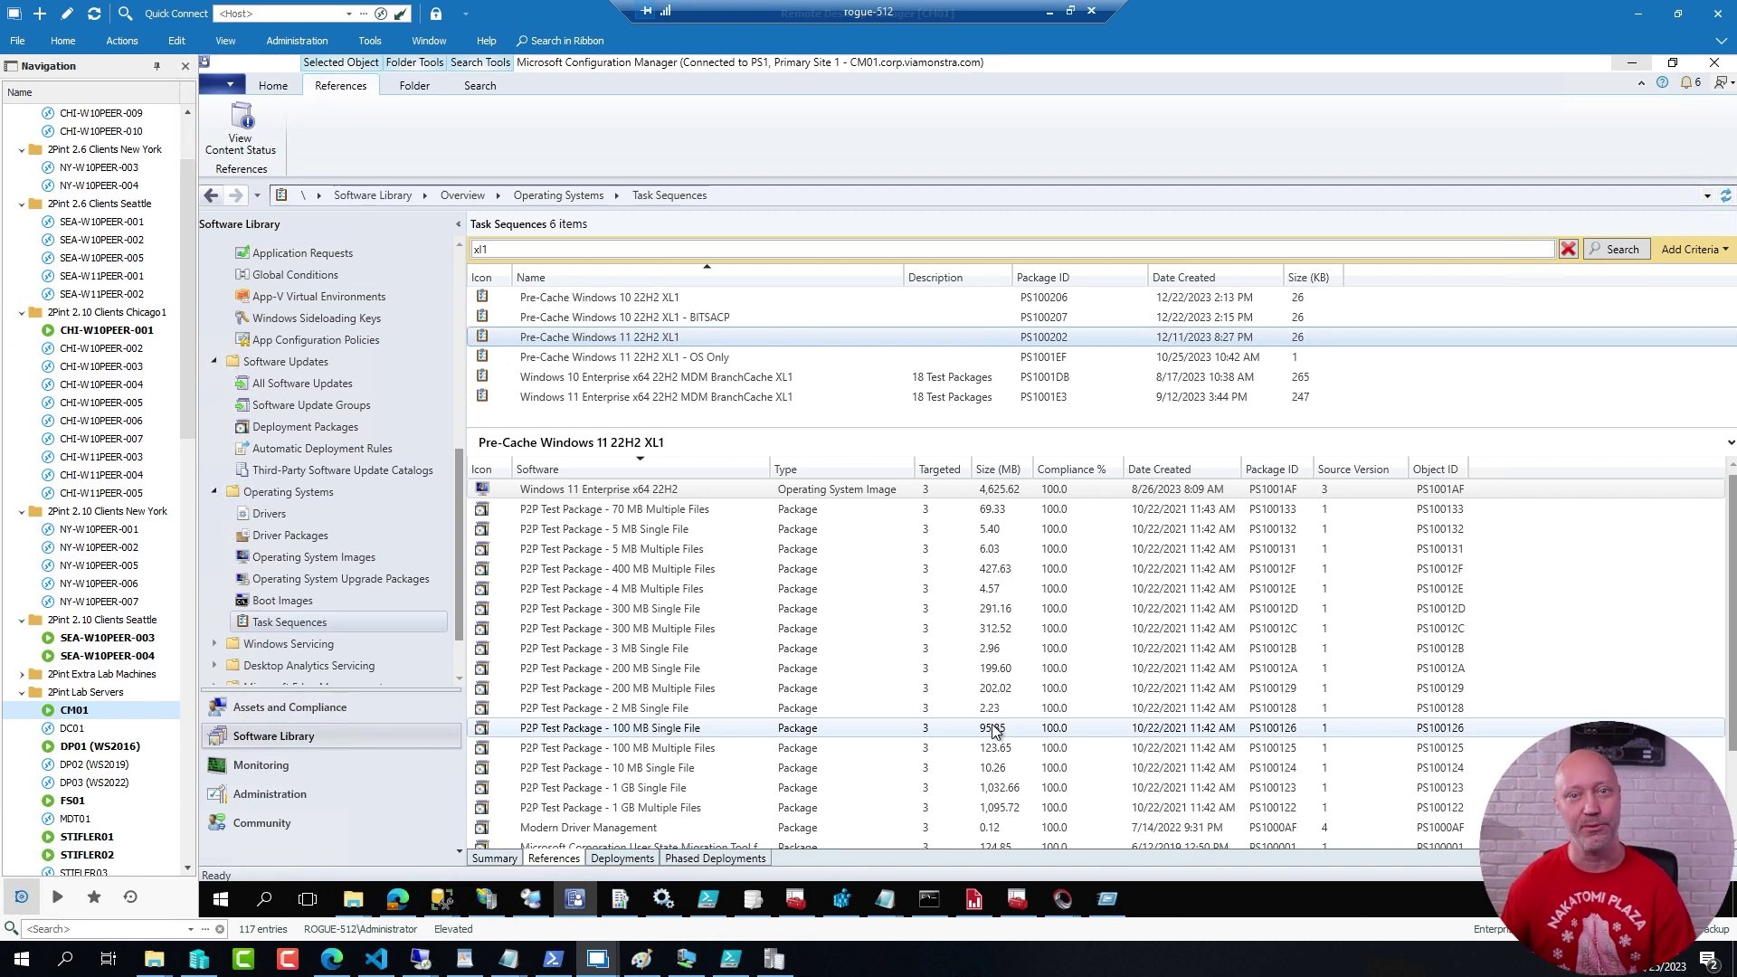
# Review the size script, then copy the task sequence name from the ConfigMgr Summary tab.
pyautogui.click(710, 908)
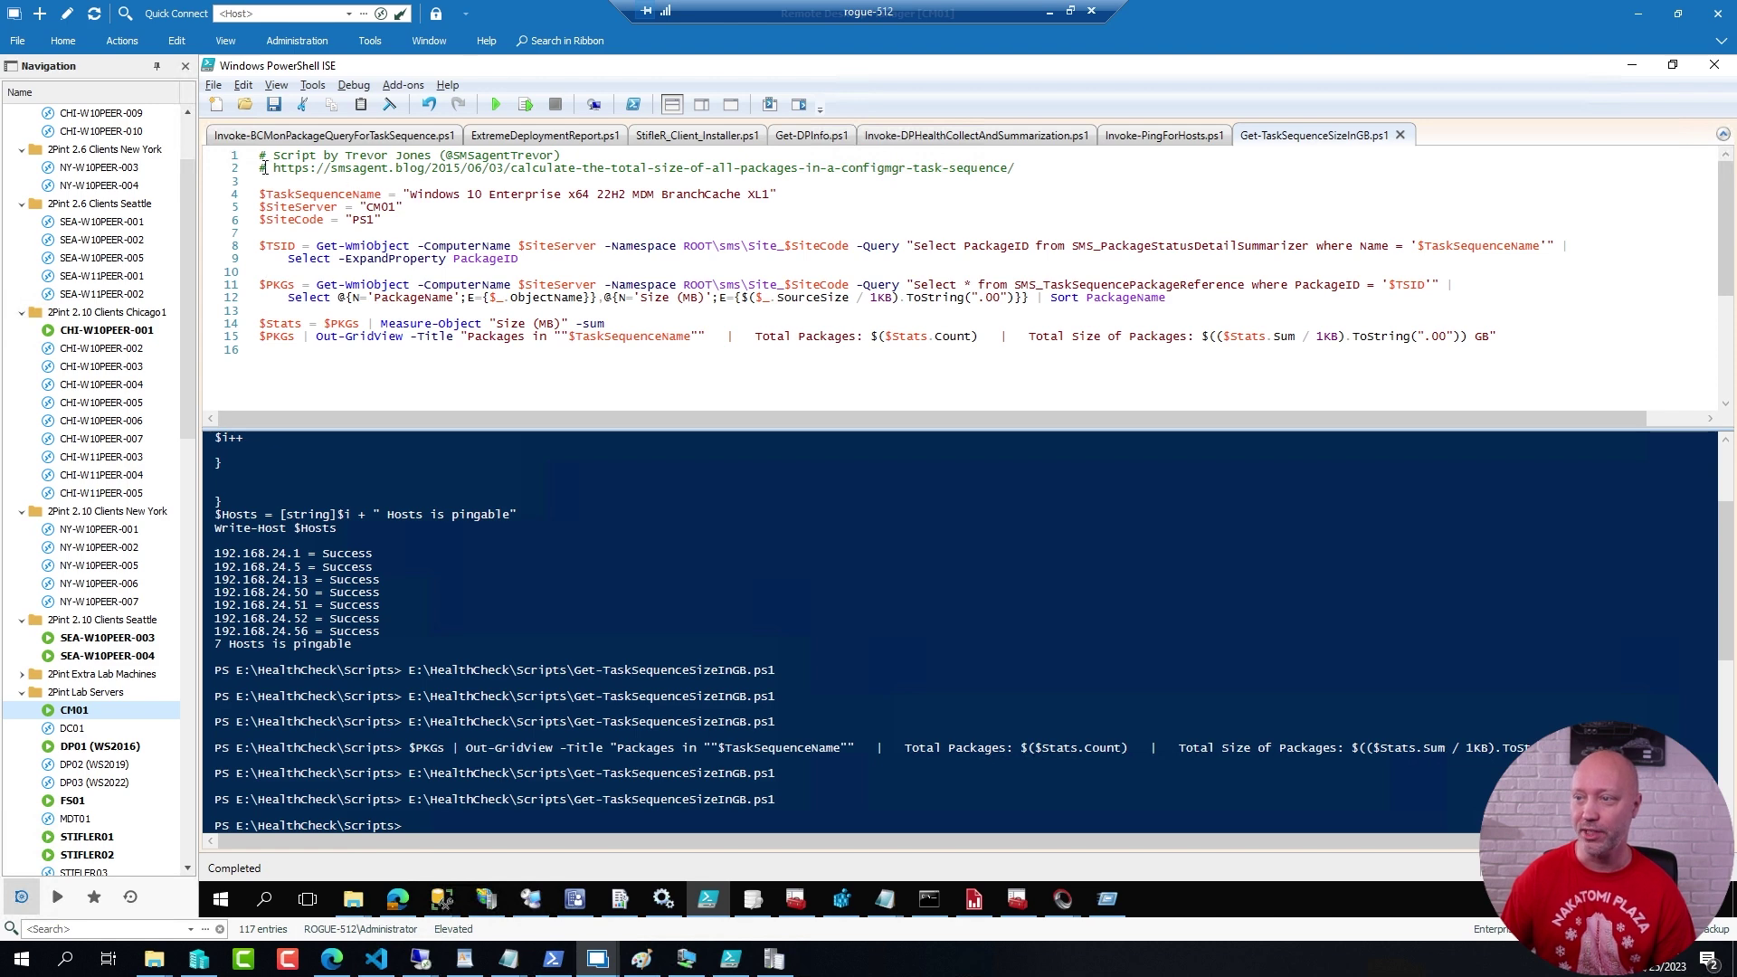
pyautogui.moveTo(272, 168); pyautogui.dragTo(1018, 169)
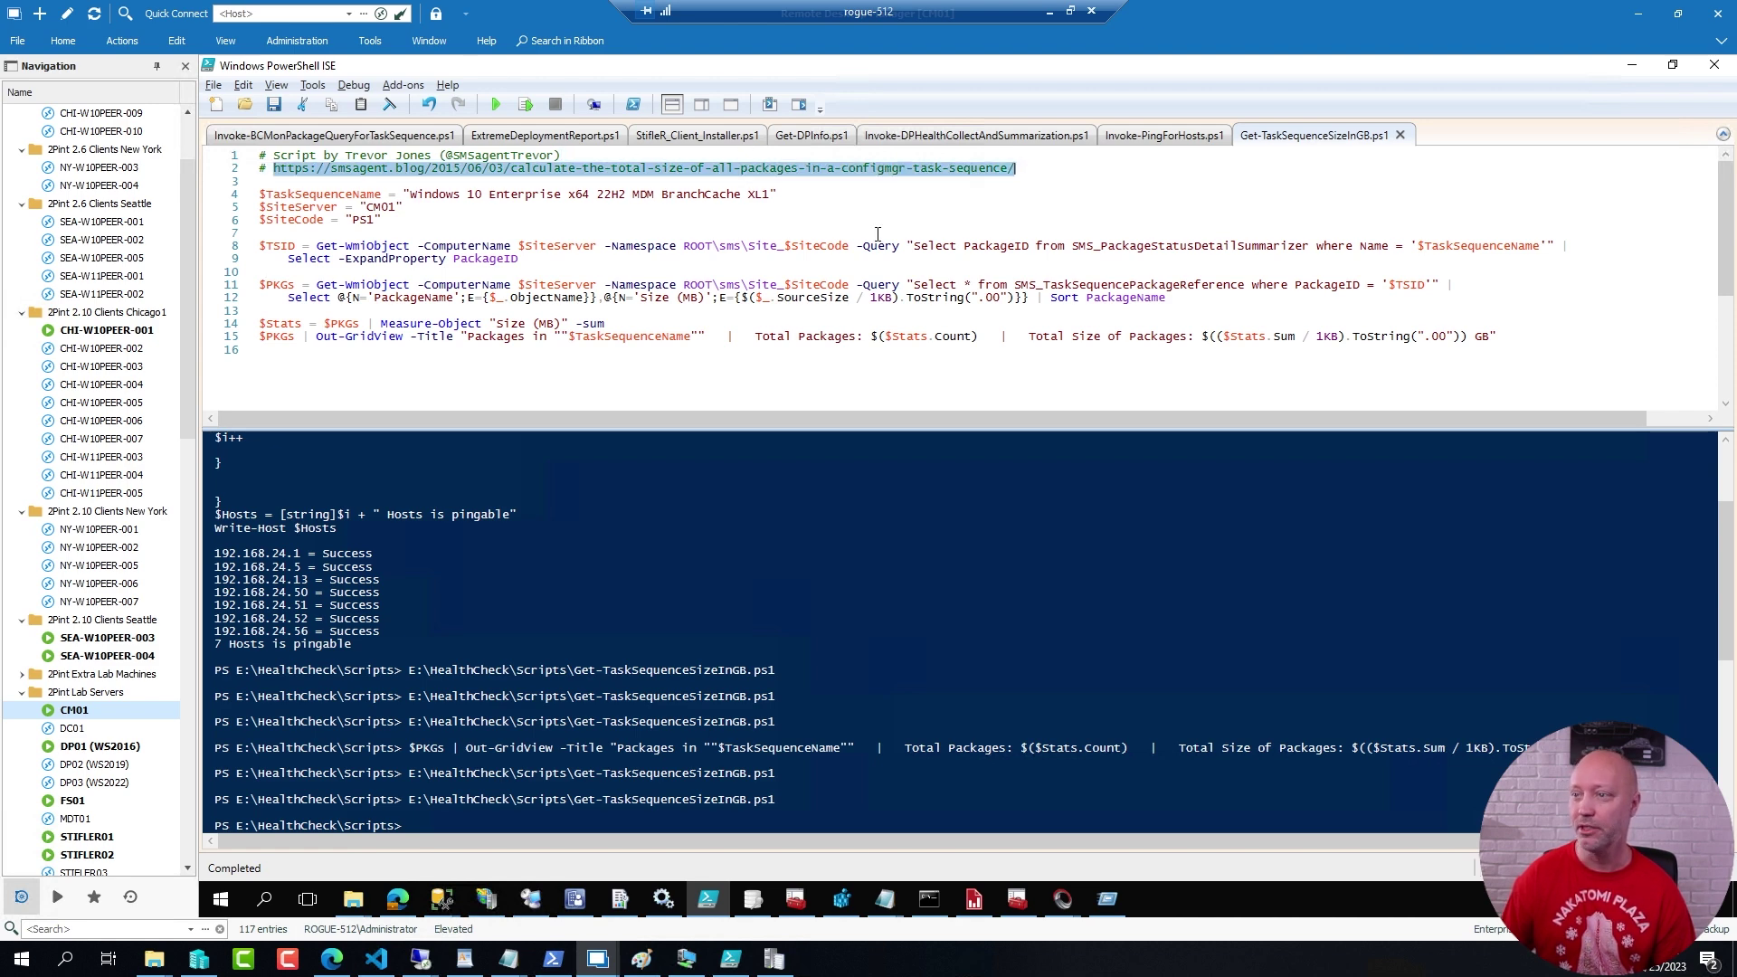
pyautogui.click(690, 313)
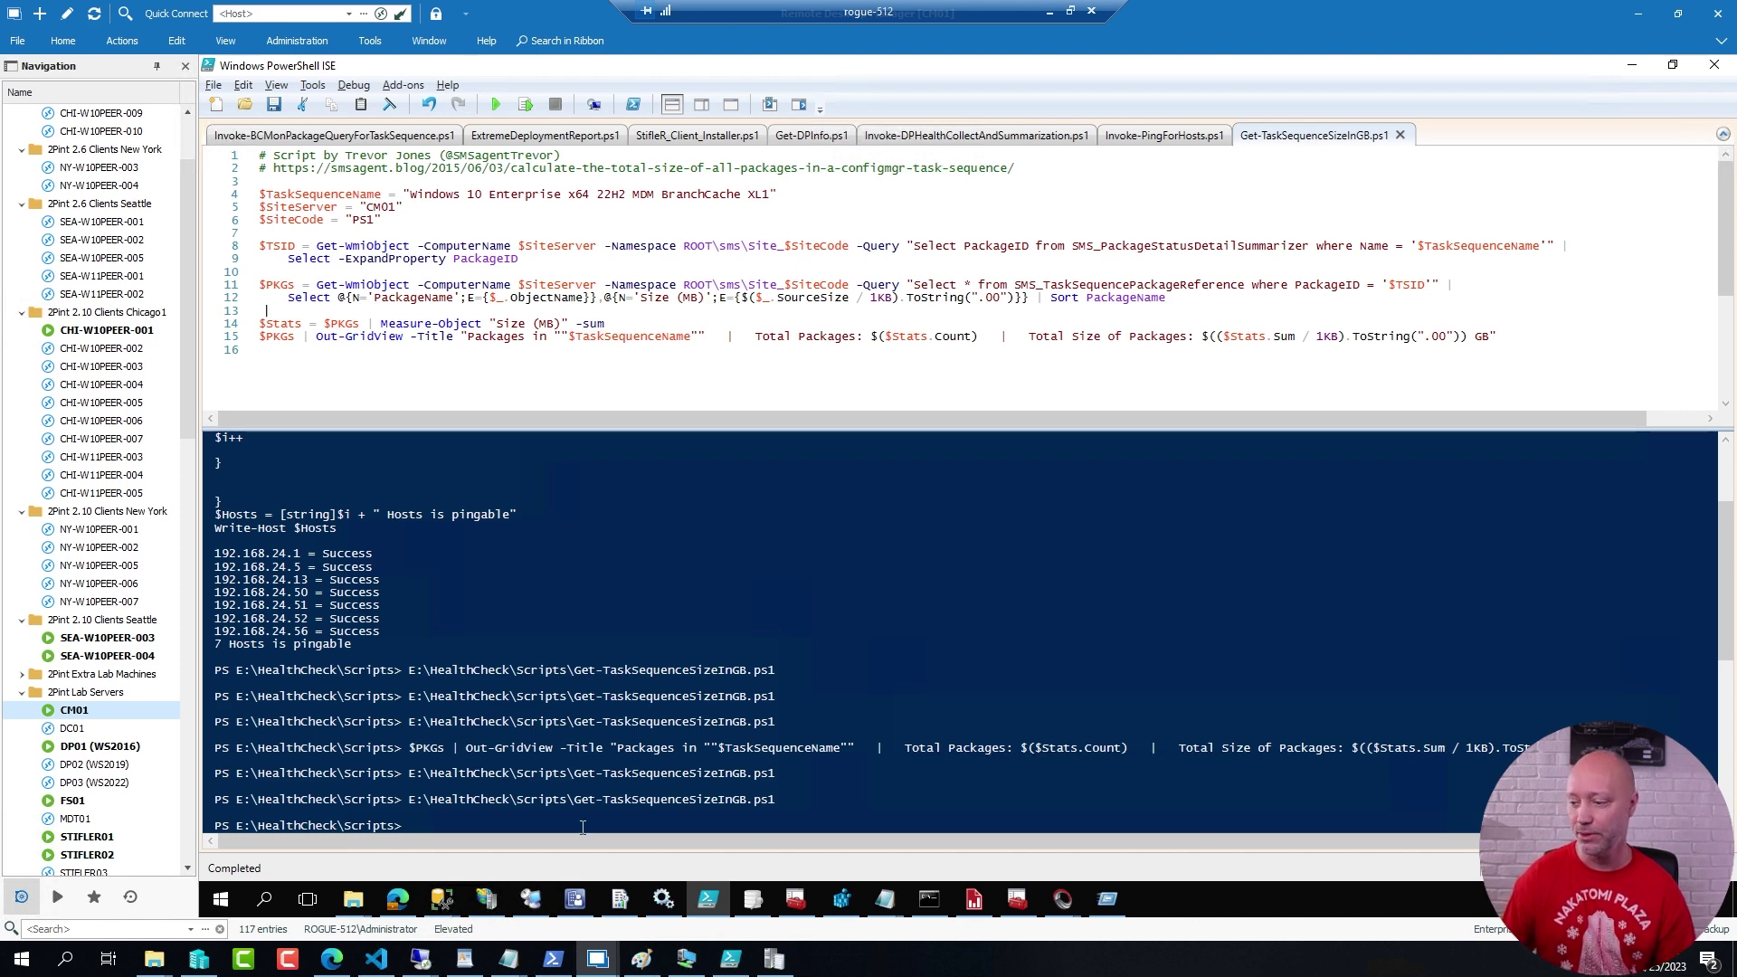
pyautogui.click(575, 900)
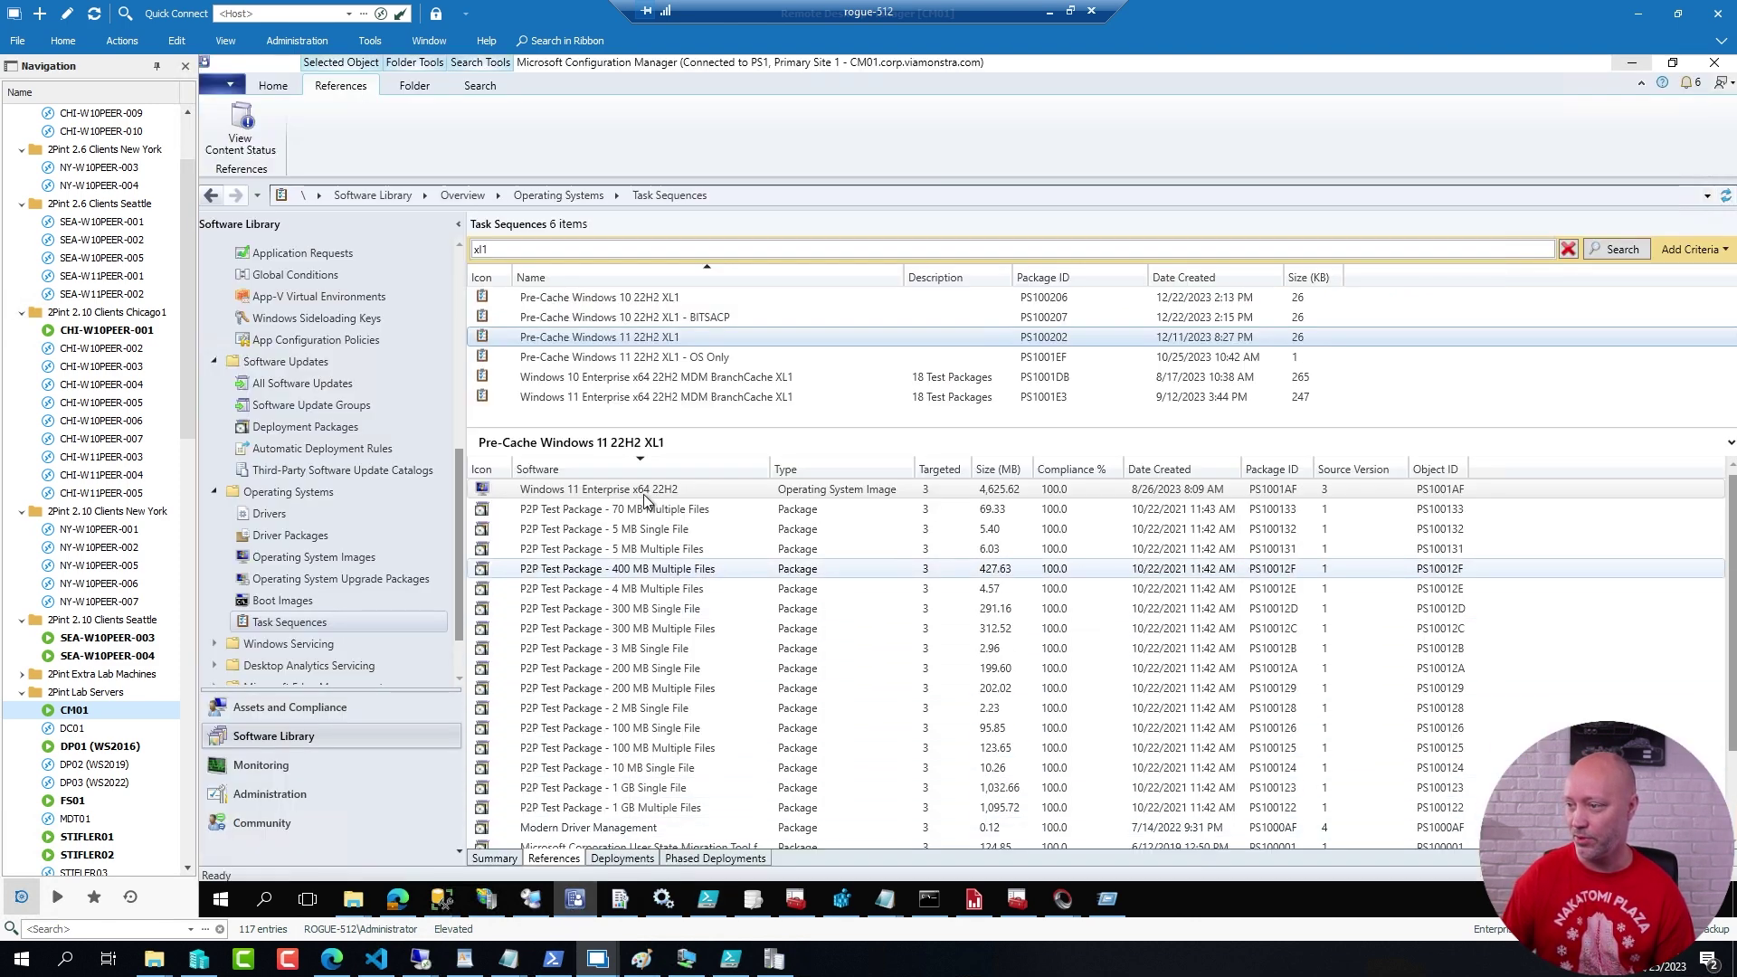
pyautogui.click(495, 858)
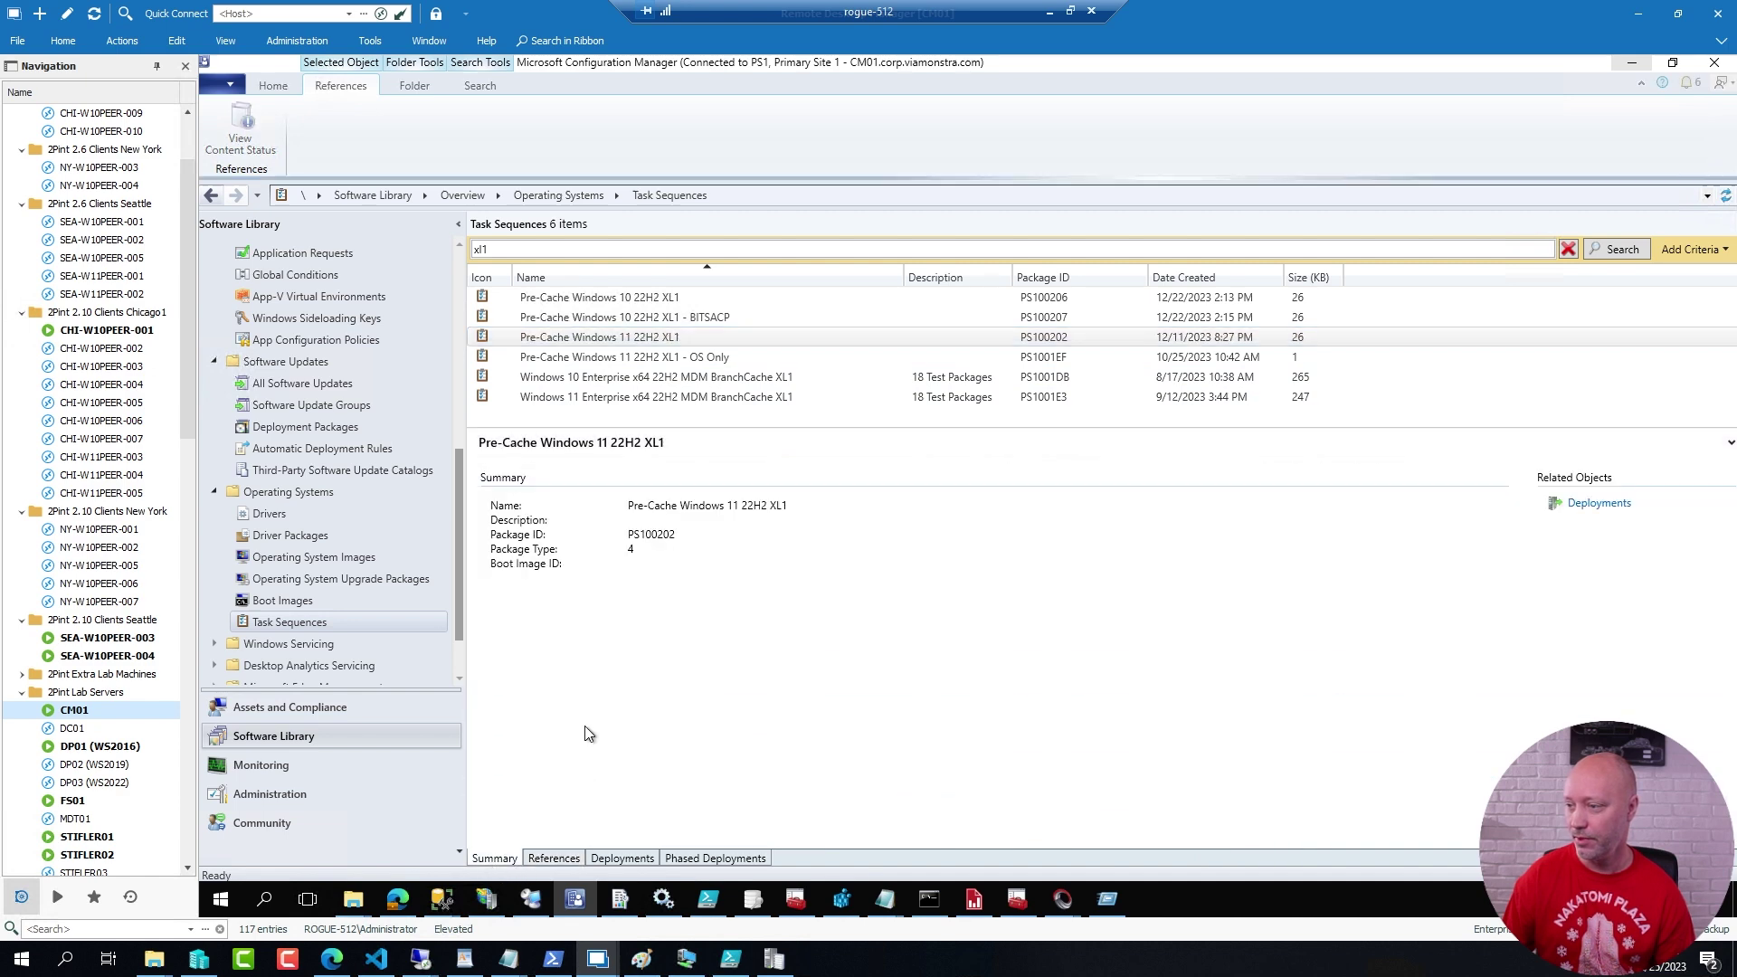
pyautogui.tripleClick(785, 505)
pyautogui.hotkey('ctrl', 'c')
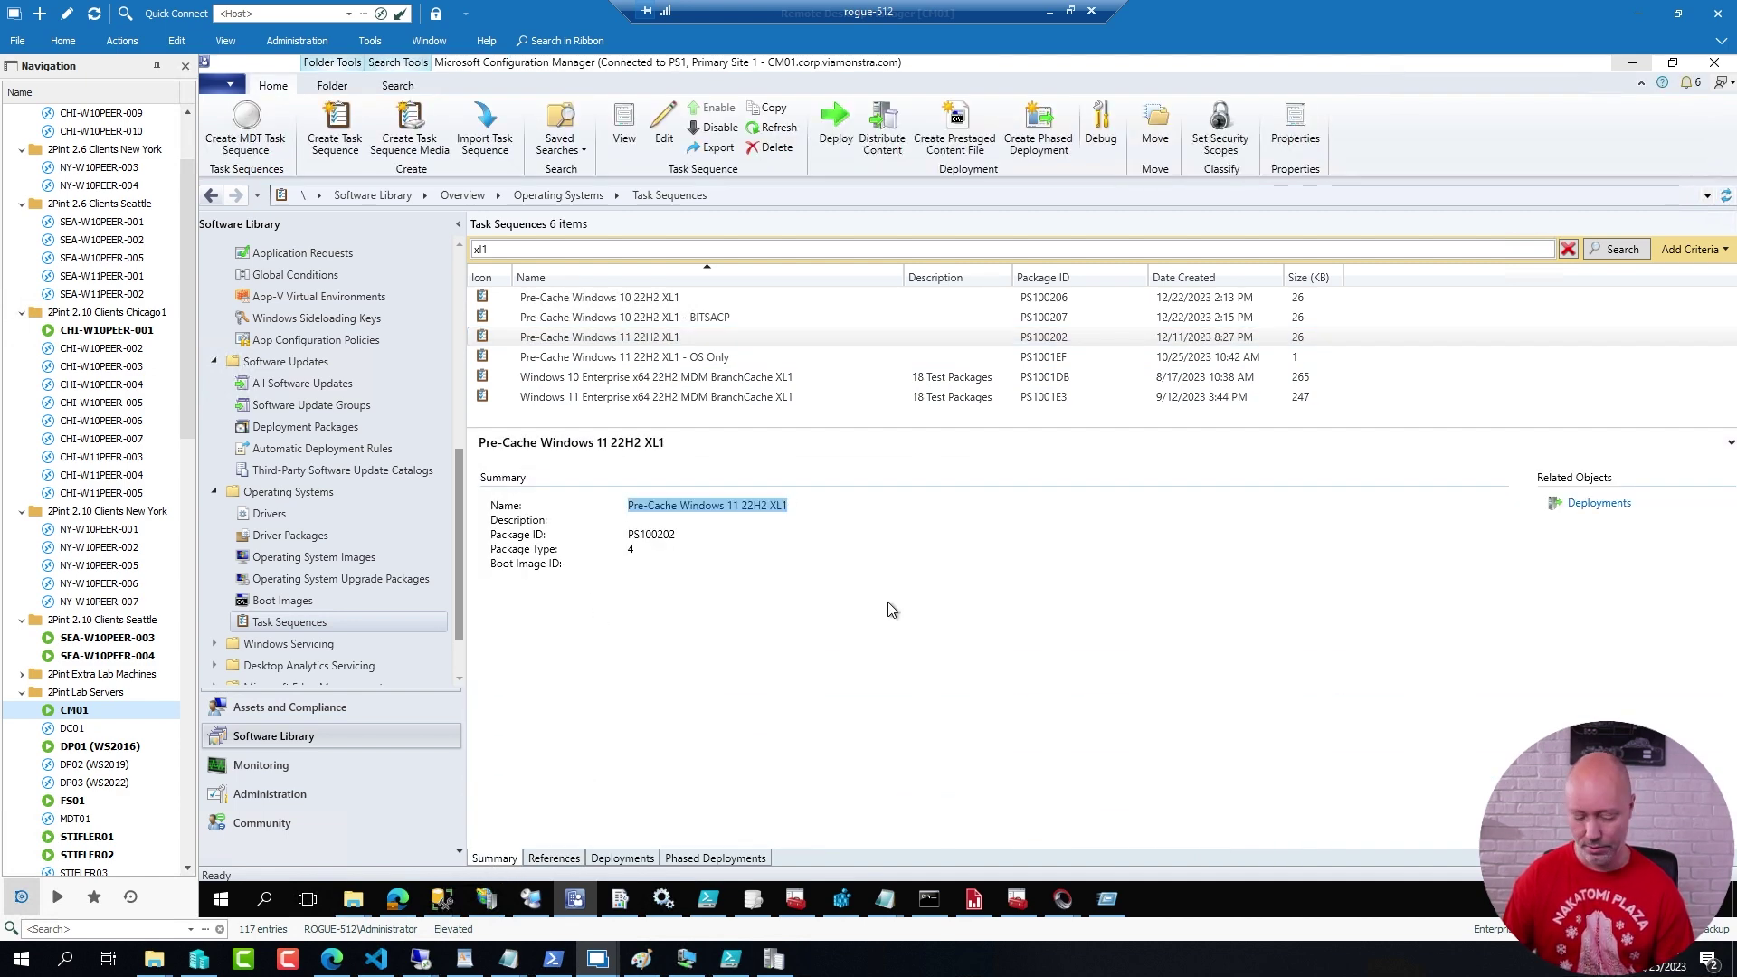
# Paste Pre-Cache Windows 11 22H2 XL1 into line 4 and run, listing 23 packages, 10.58 GB.
pyautogui.click(715, 904)
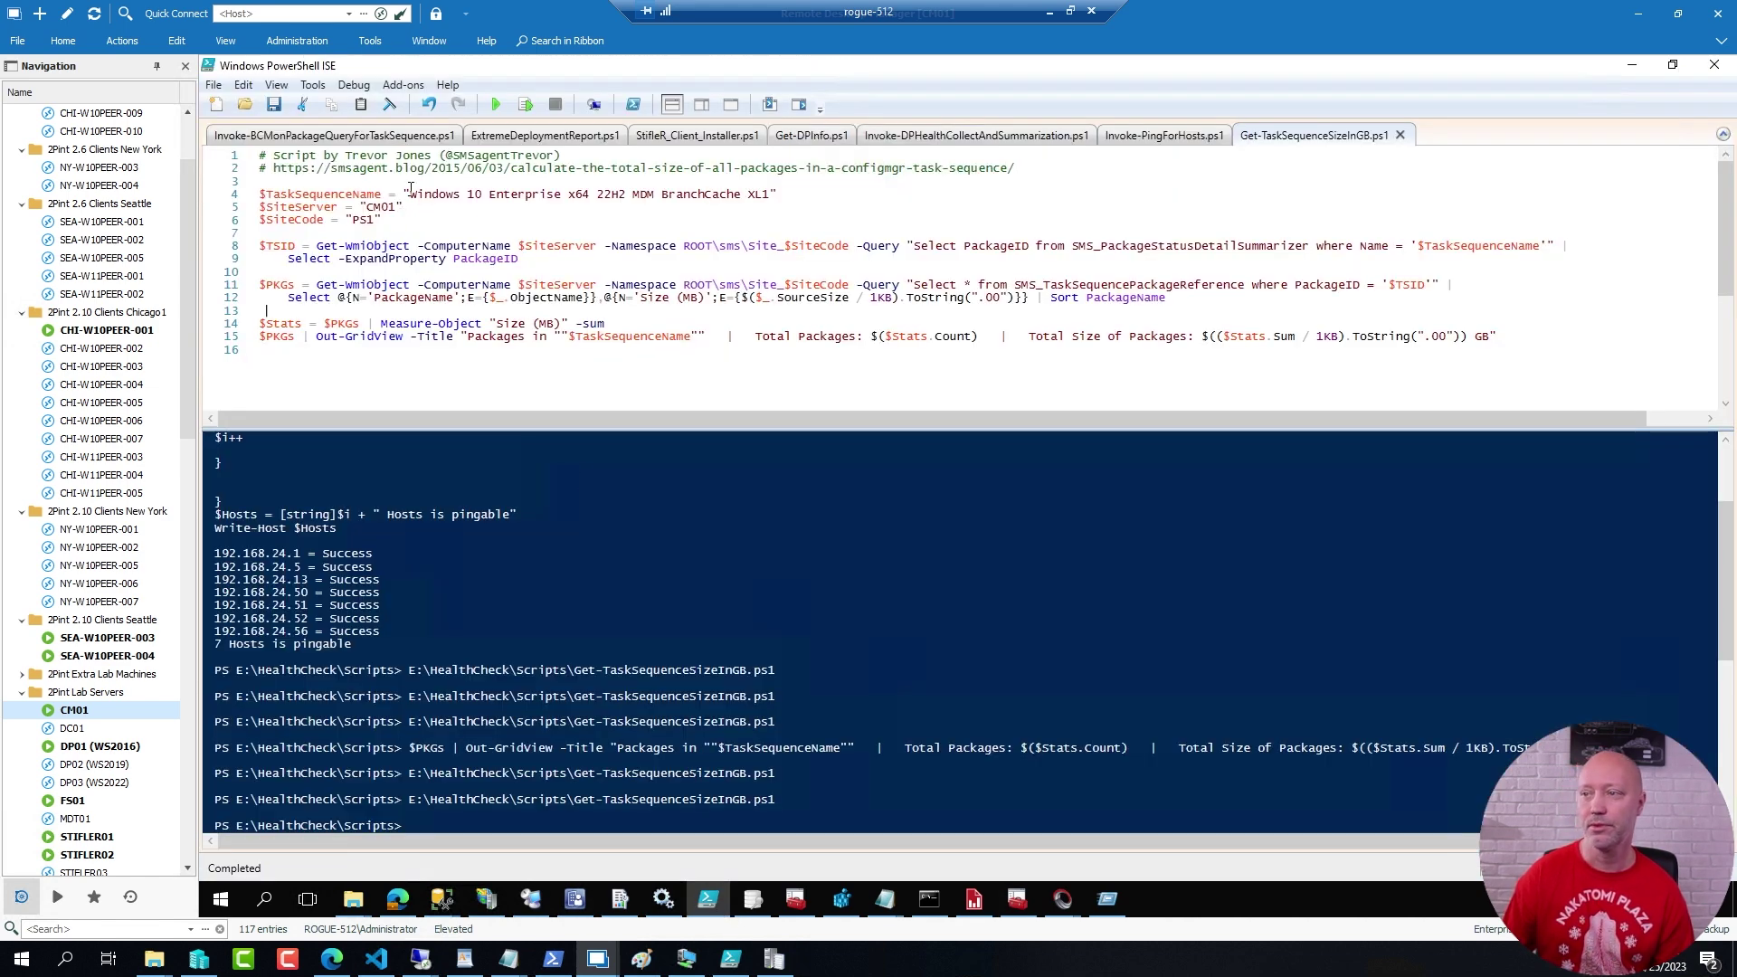
pyautogui.moveTo(770, 194); pyautogui.dragTo(410, 193)
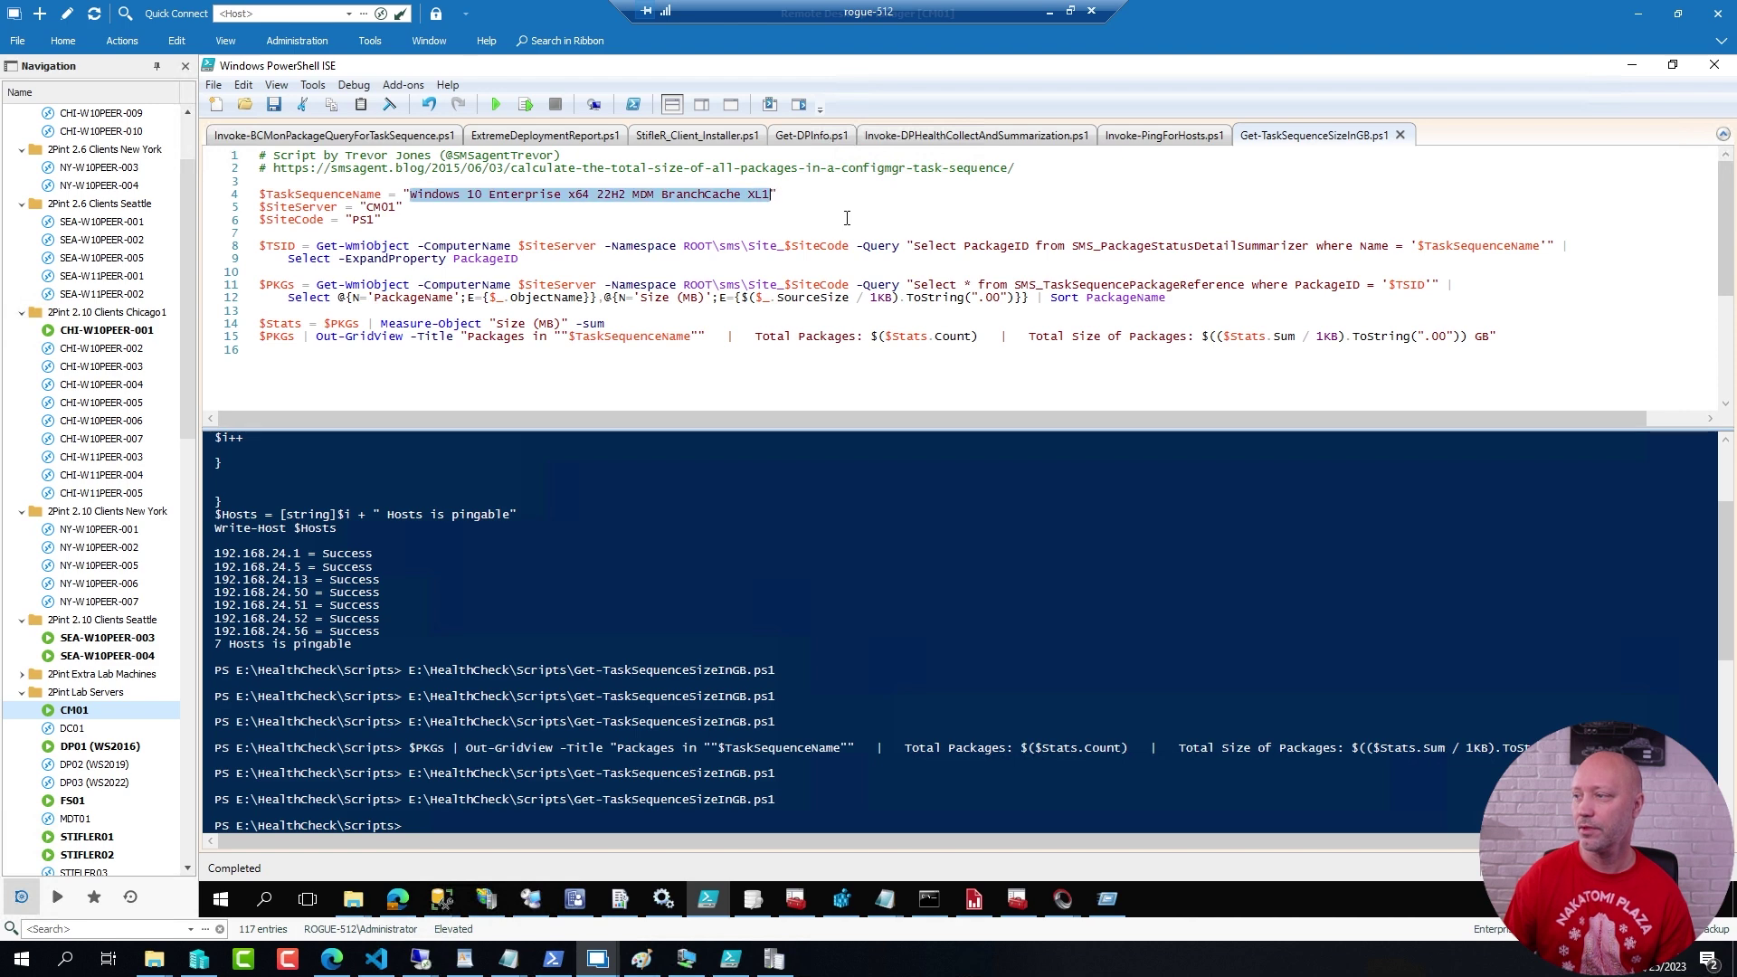
pyautogui.hotkey('ctrl', 'v')
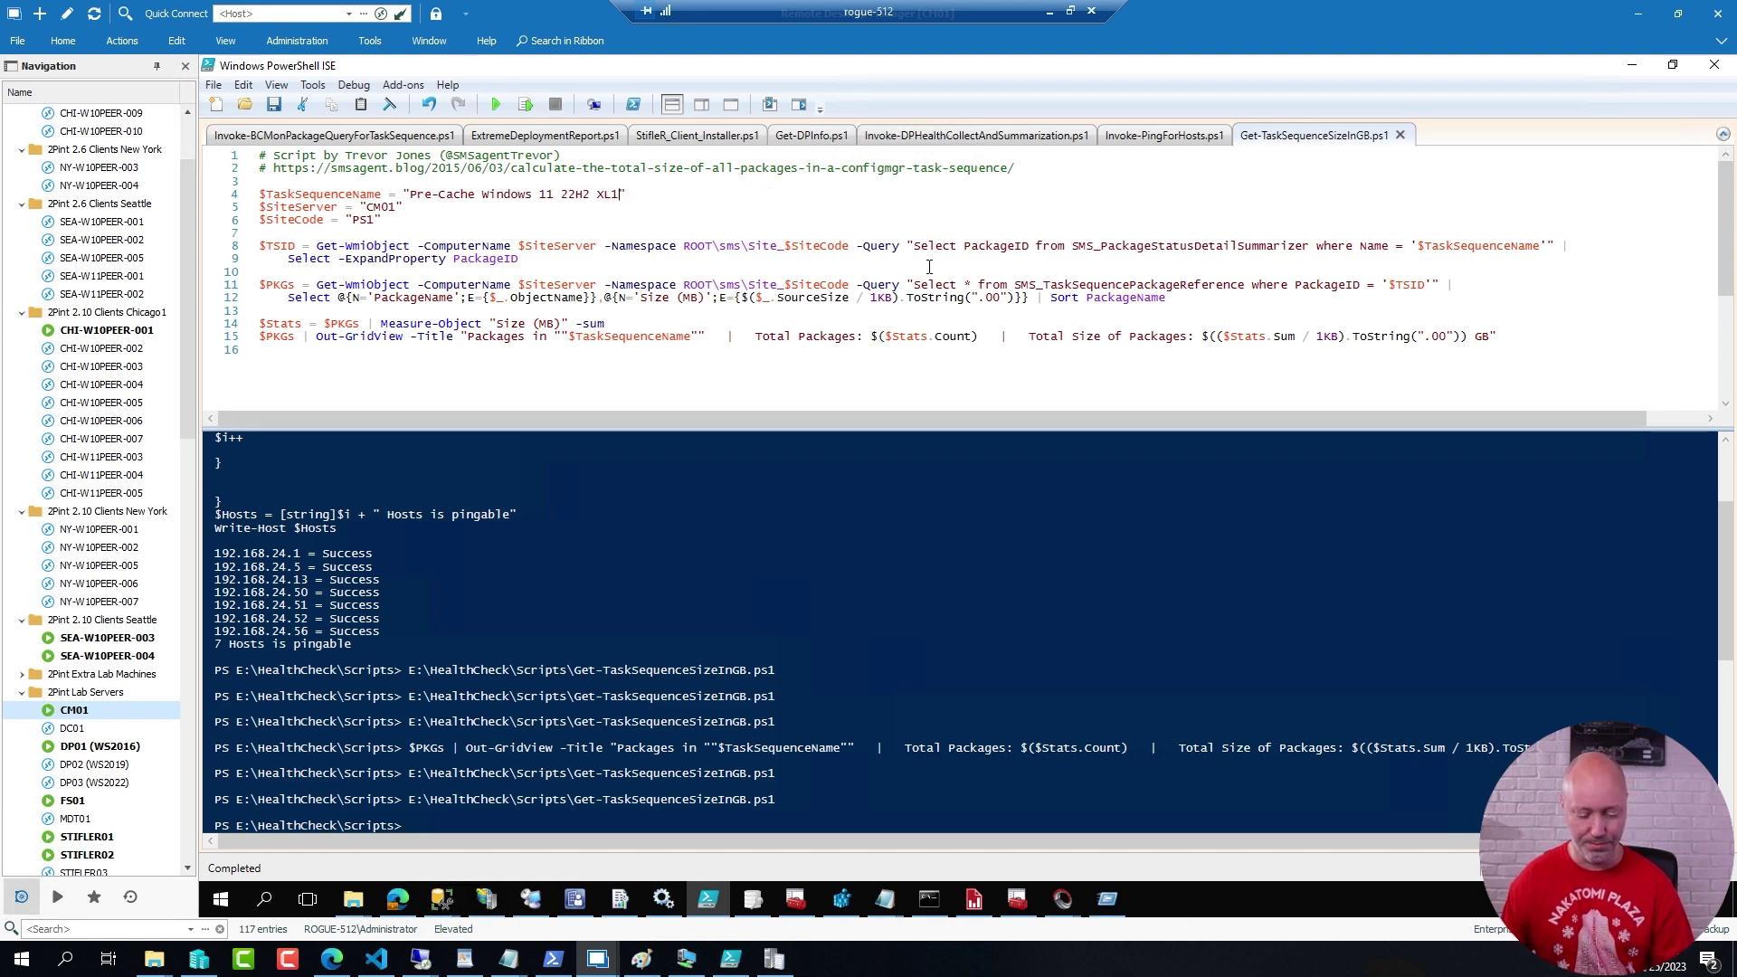
pyautogui.press('F5')
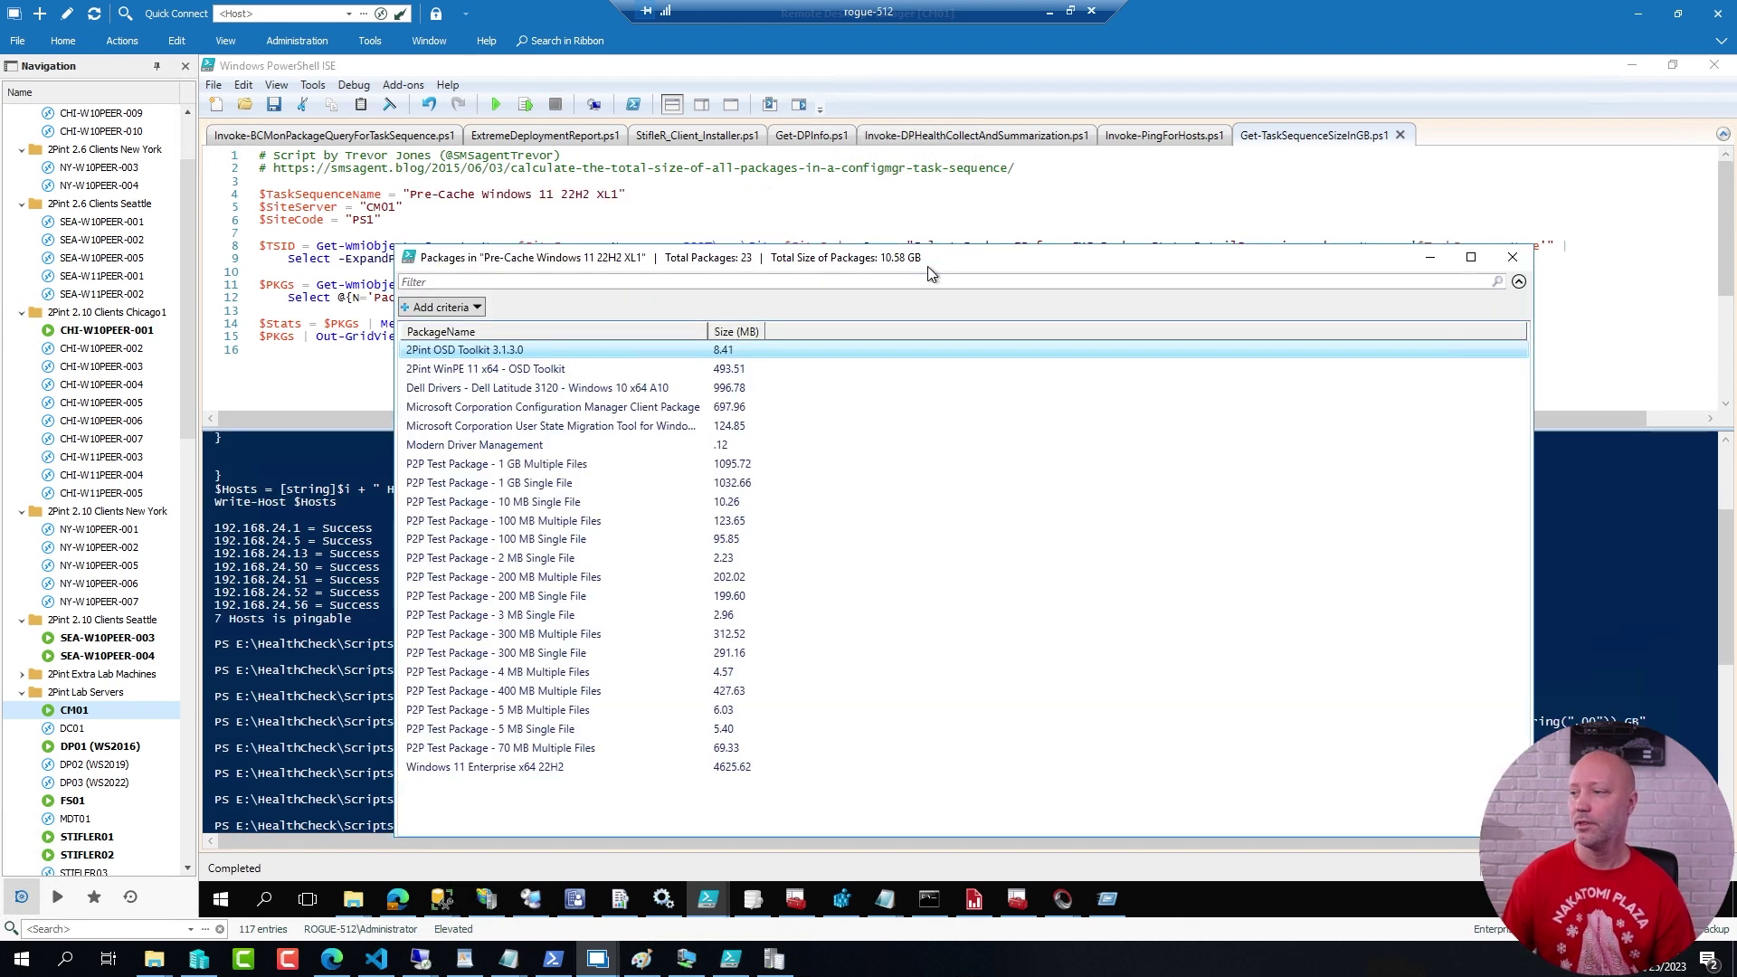
pyautogui.moveTo(823, 258); pyautogui.dragTo(804, 195)
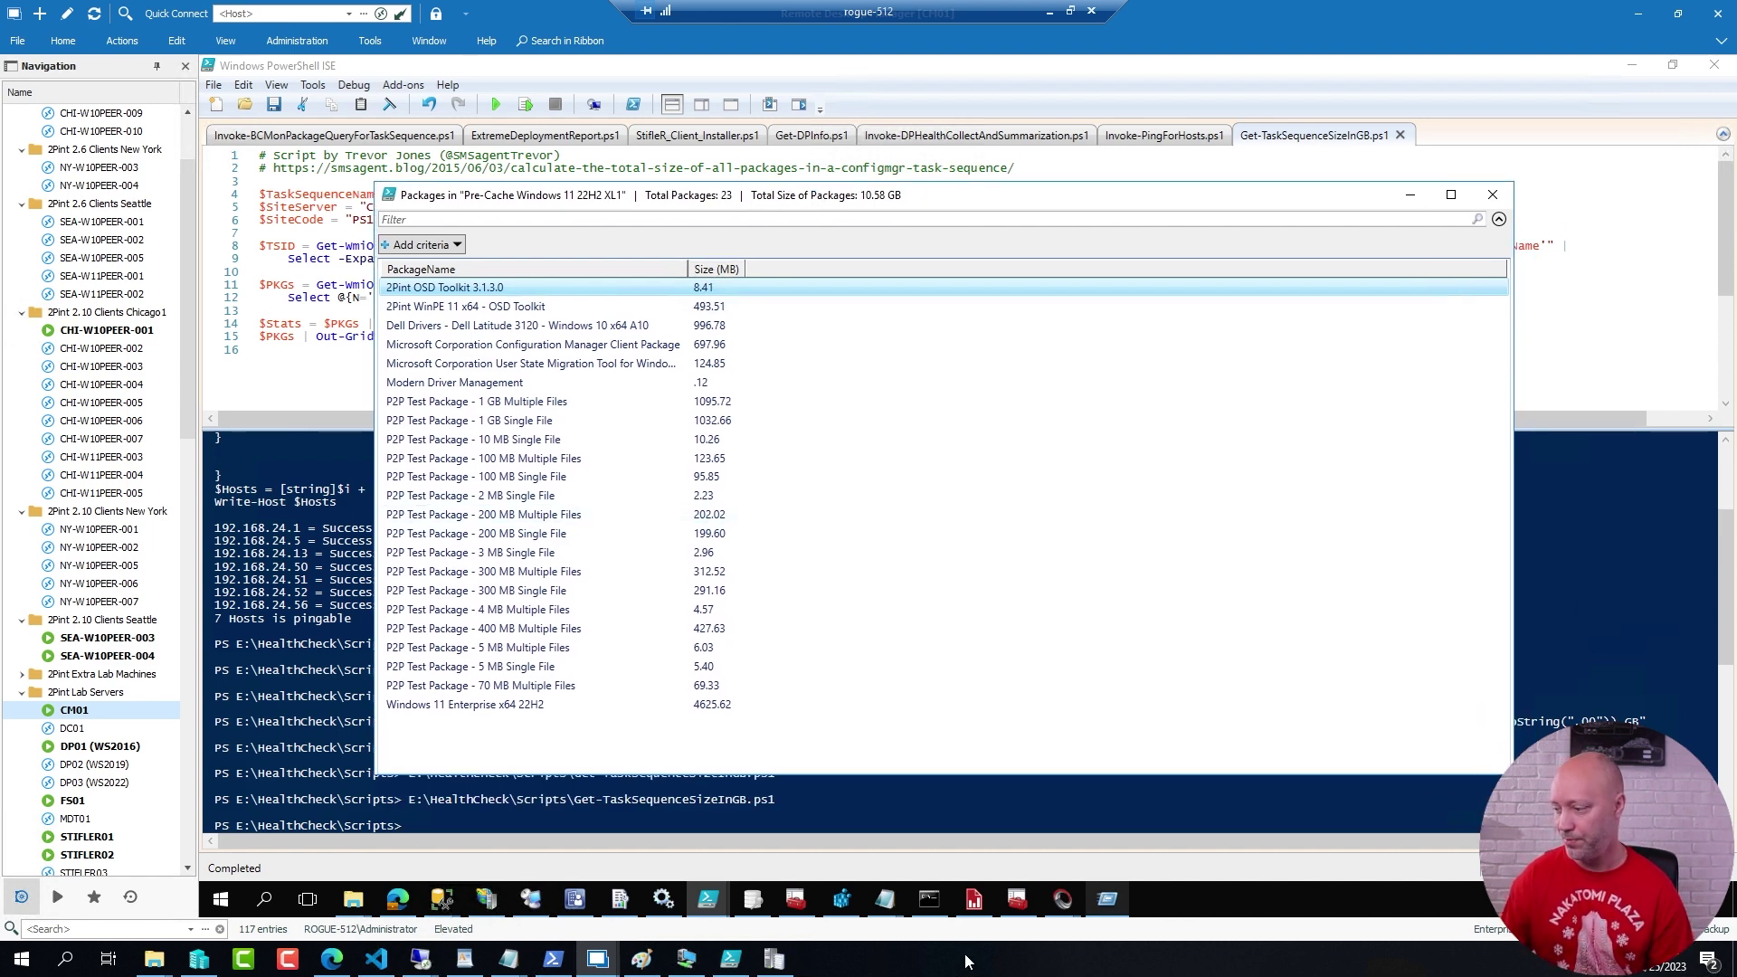
pyautogui.press('super+r')
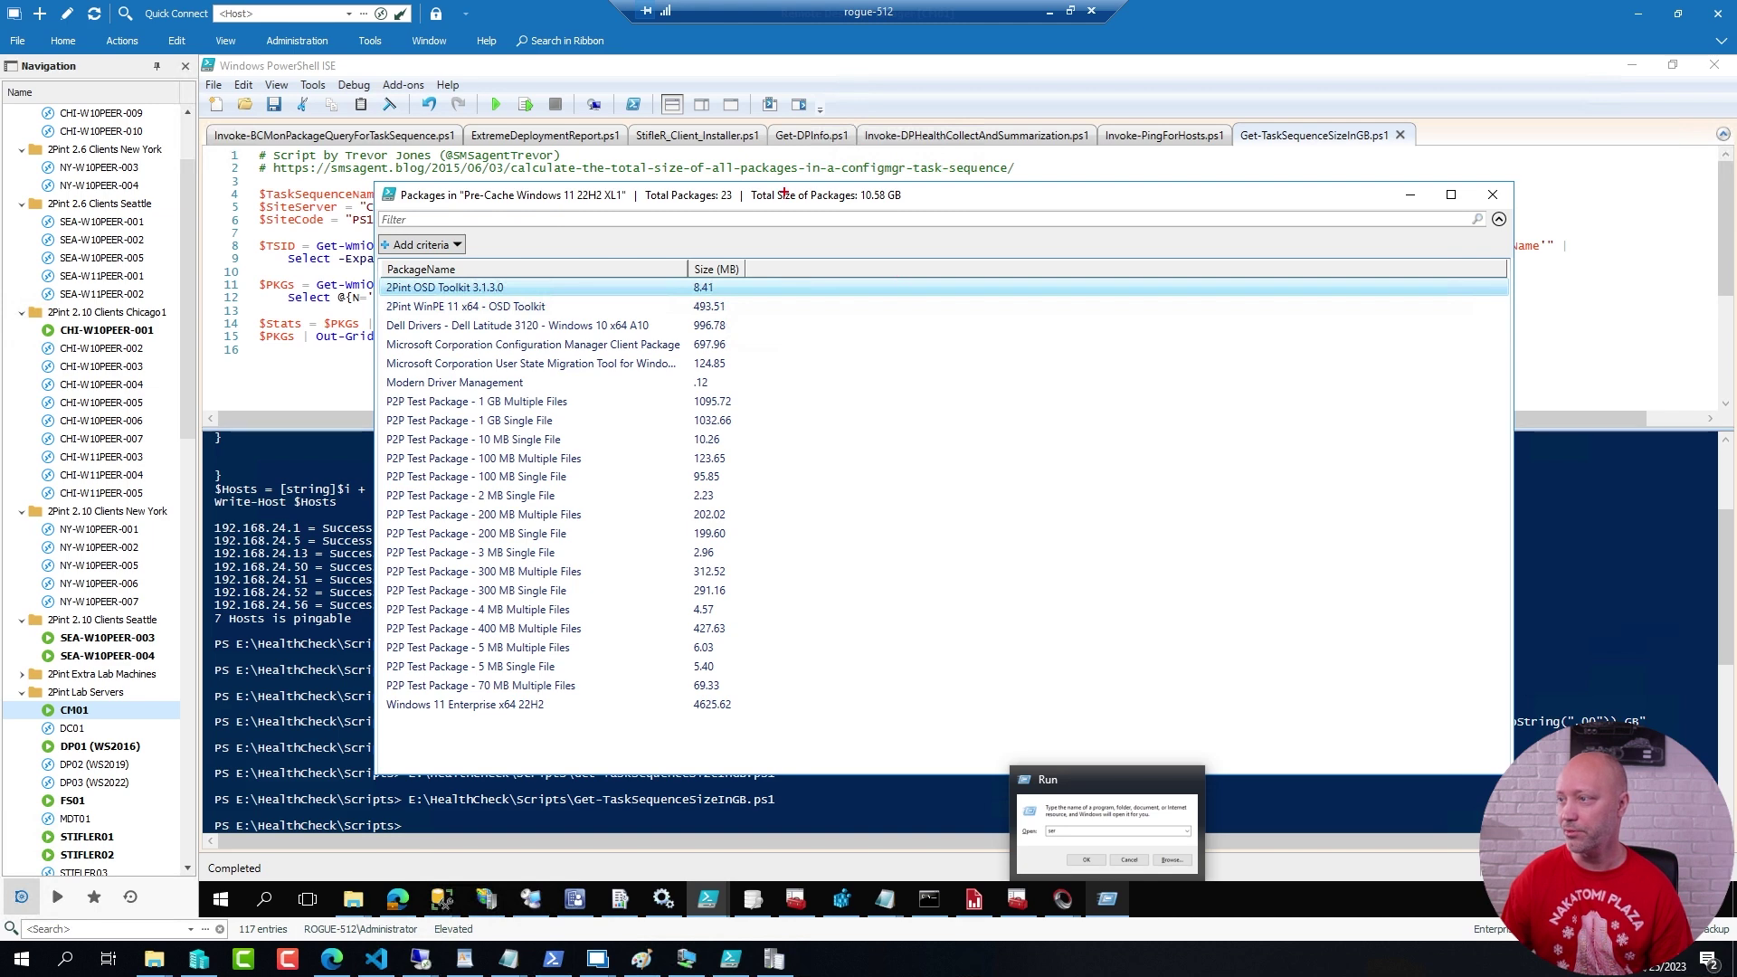
pyautogui.moveTo(740, 178); pyautogui.dragTo(933, 215)
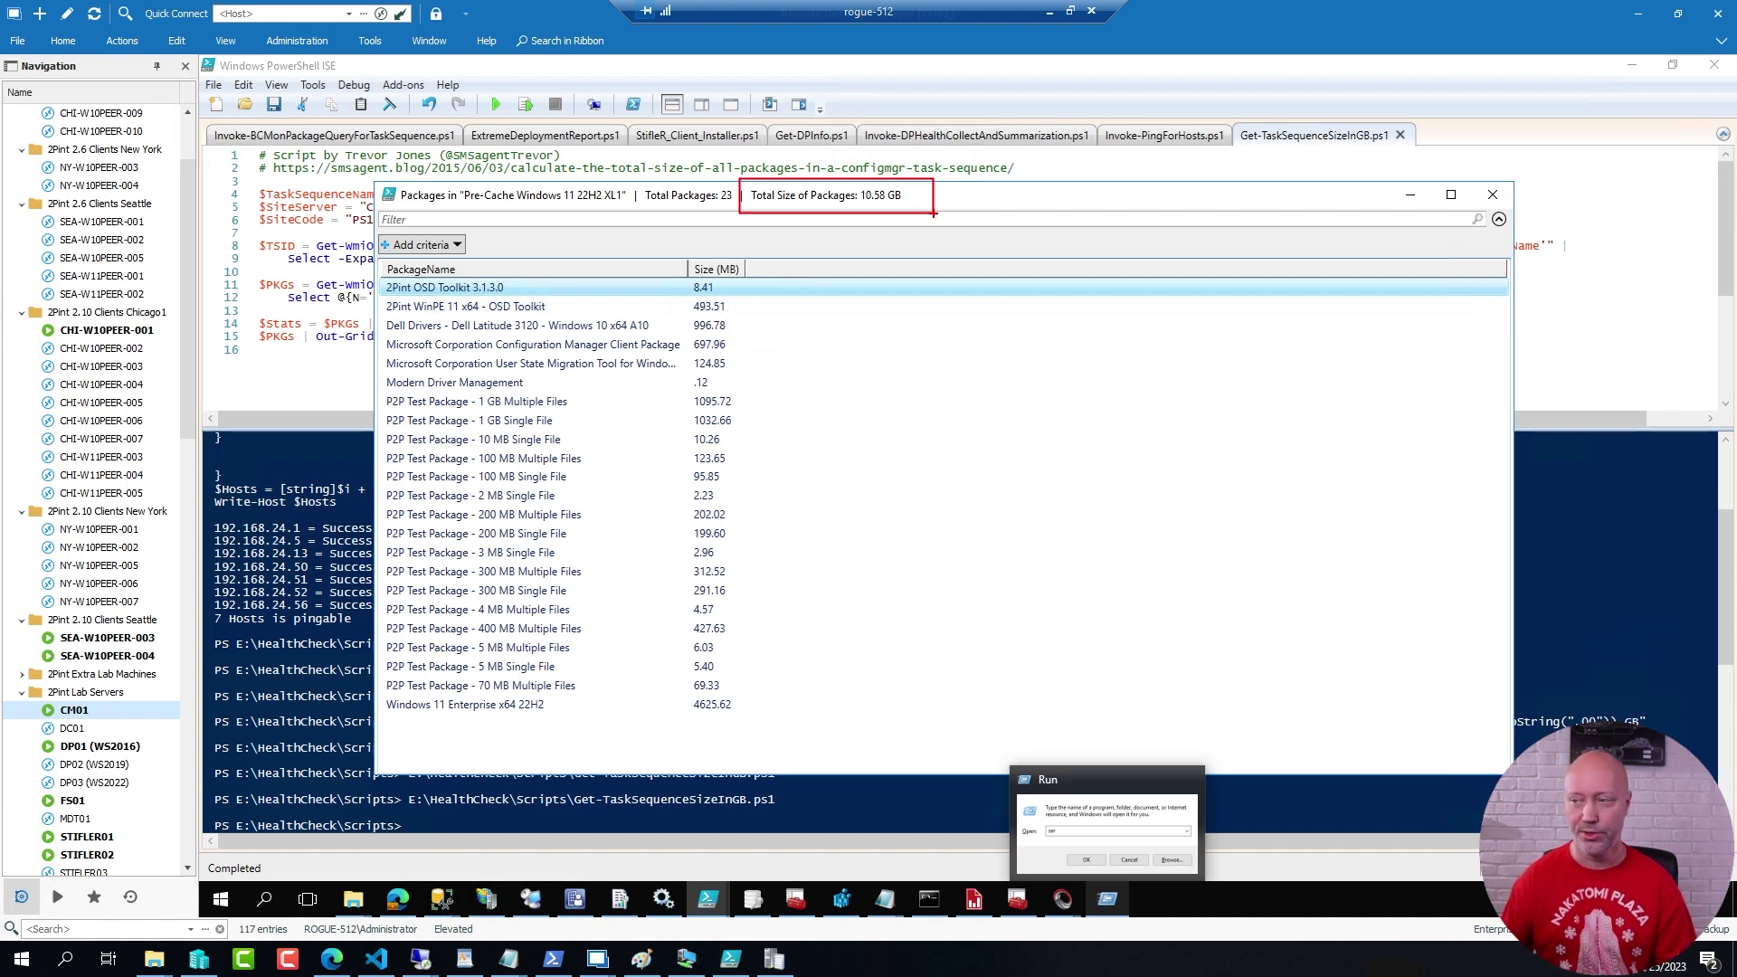
pyautogui.press('Escape')
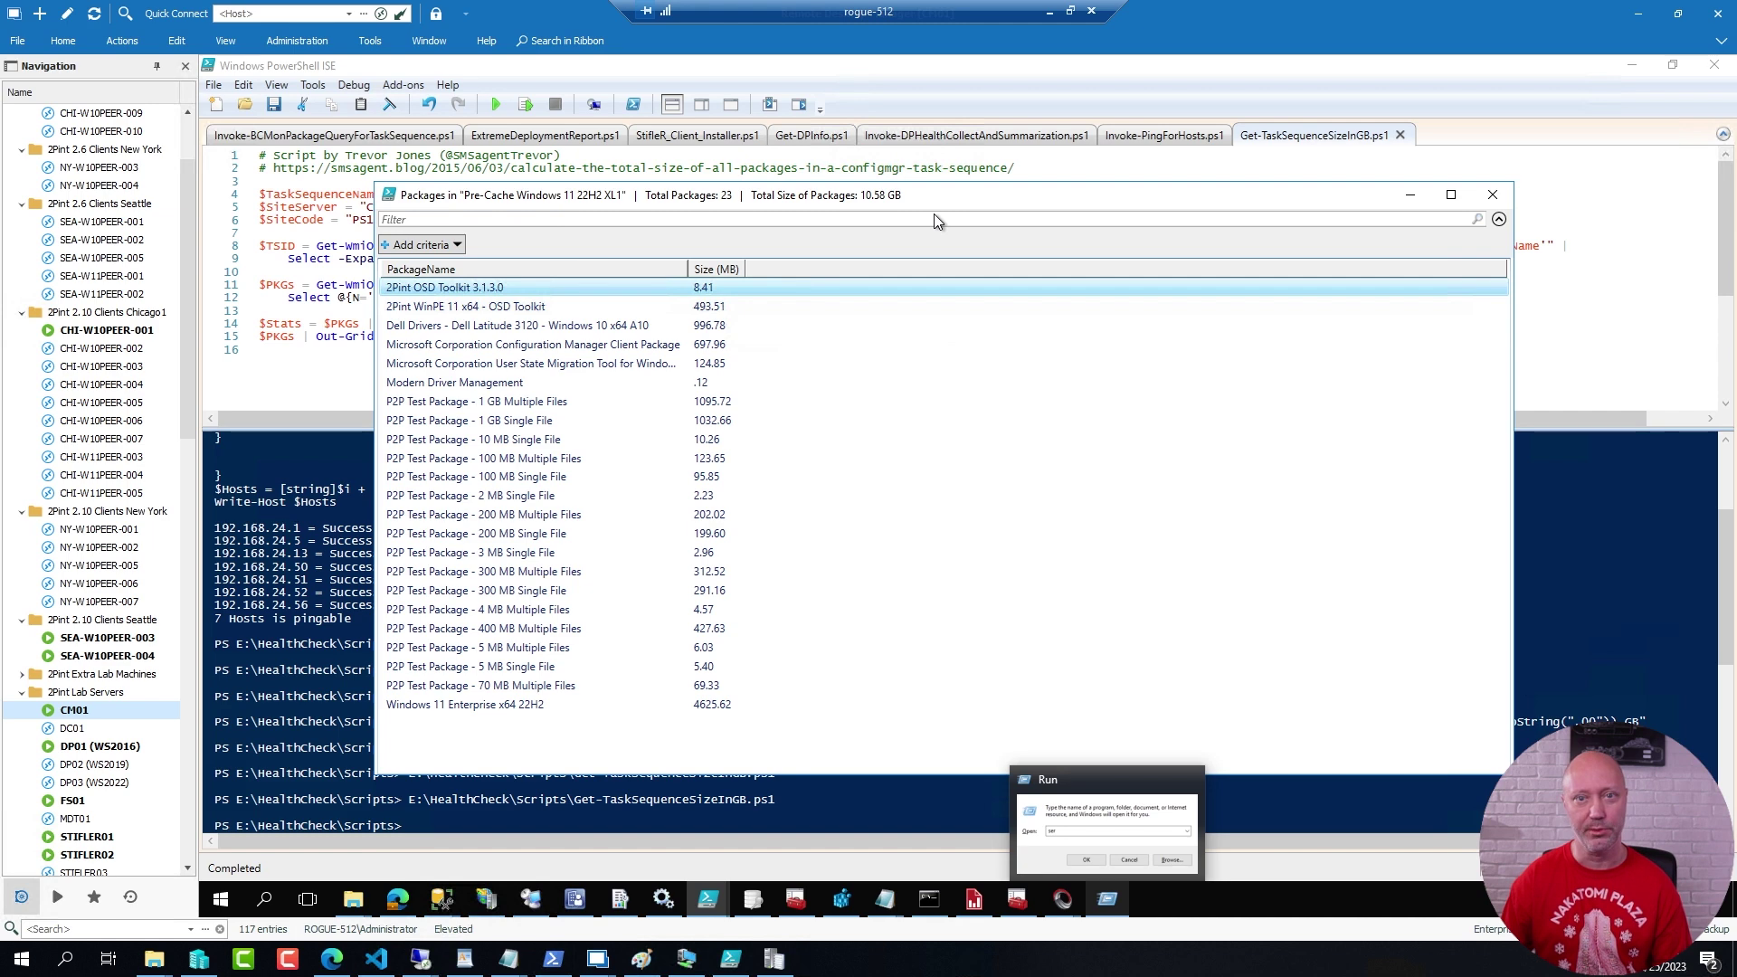
# Open the Pre-Cache Windows 11 22H2 XL1 task sequence in the Task Sequence Editor.
pyautogui.click(574, 898)
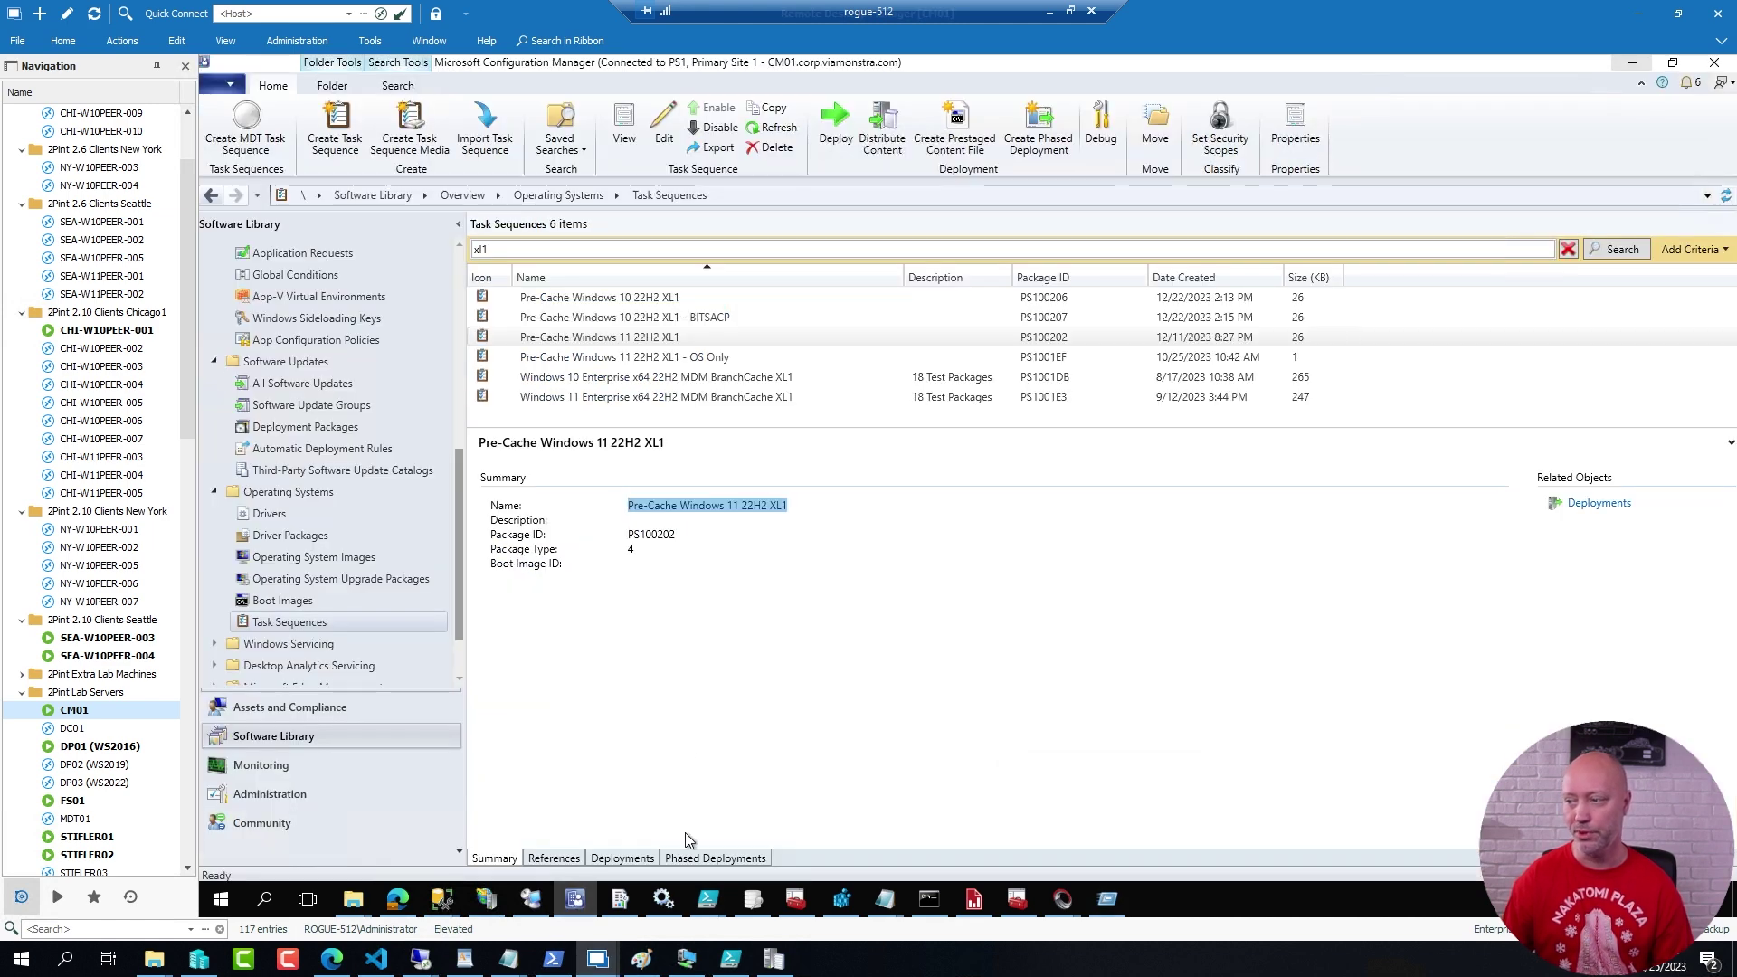
pyautogui.rightClick(577, 340)
pyautogui.click(660, 375)
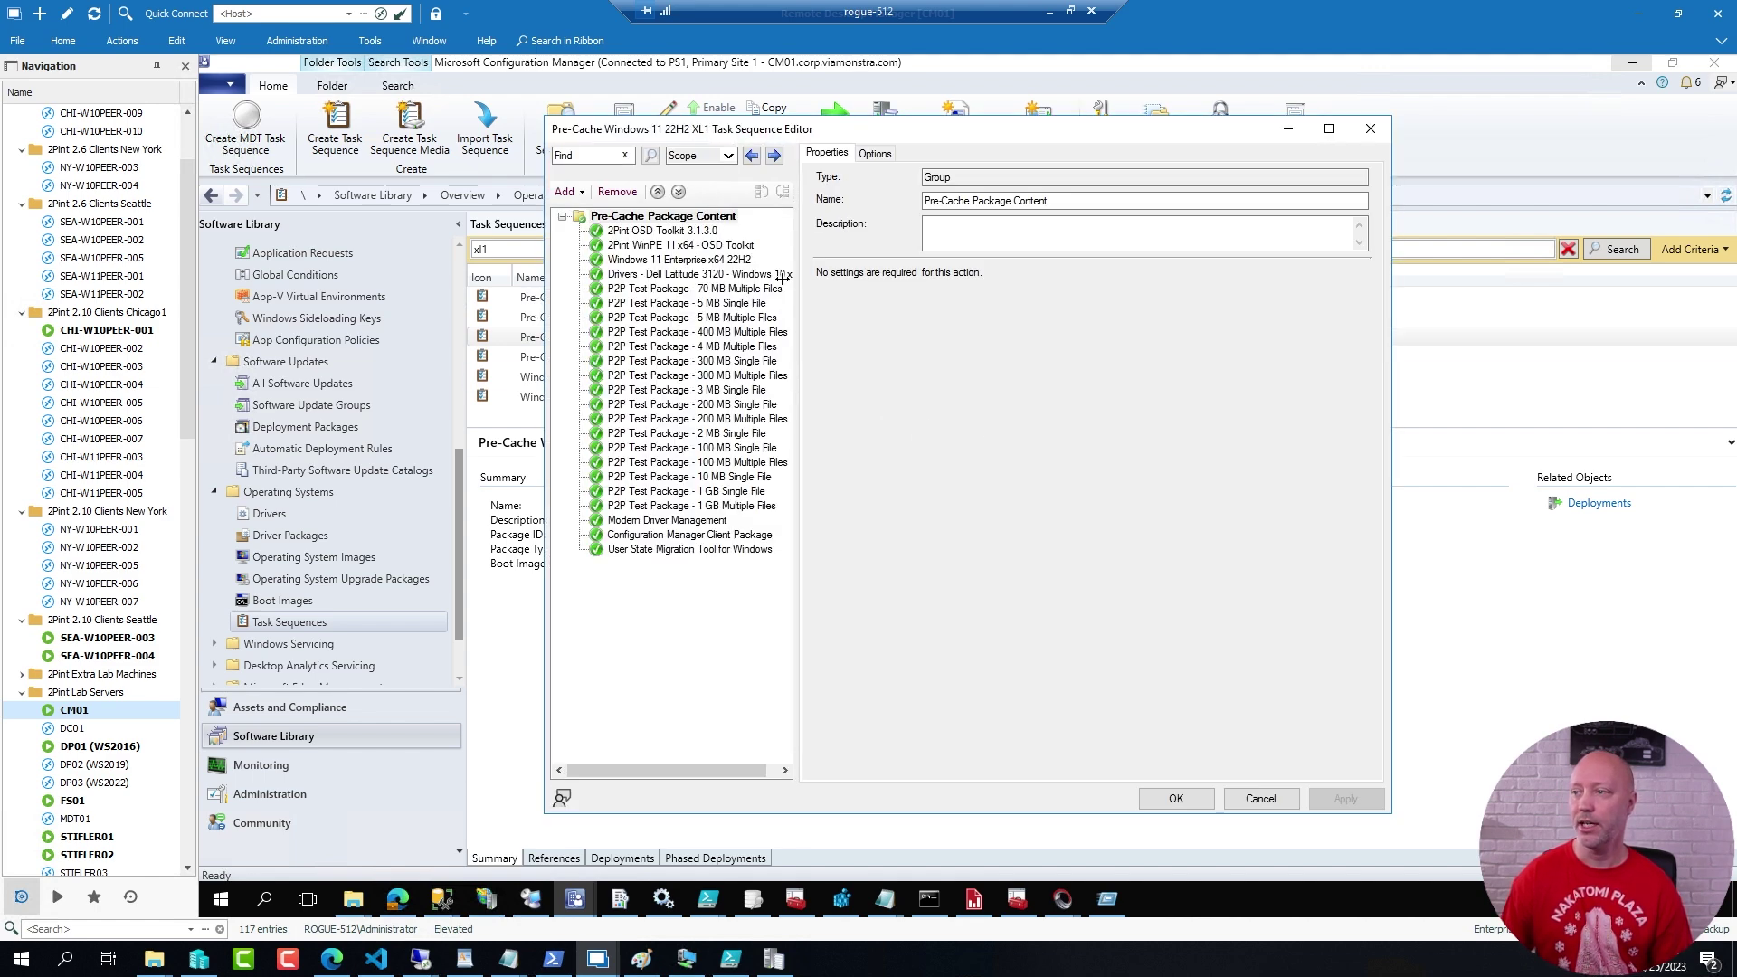
# Review the download steps and the Pre-Cache Package Content group's NeverTrue condition, then cancel without saving.
pyautogui.click(674, 232)
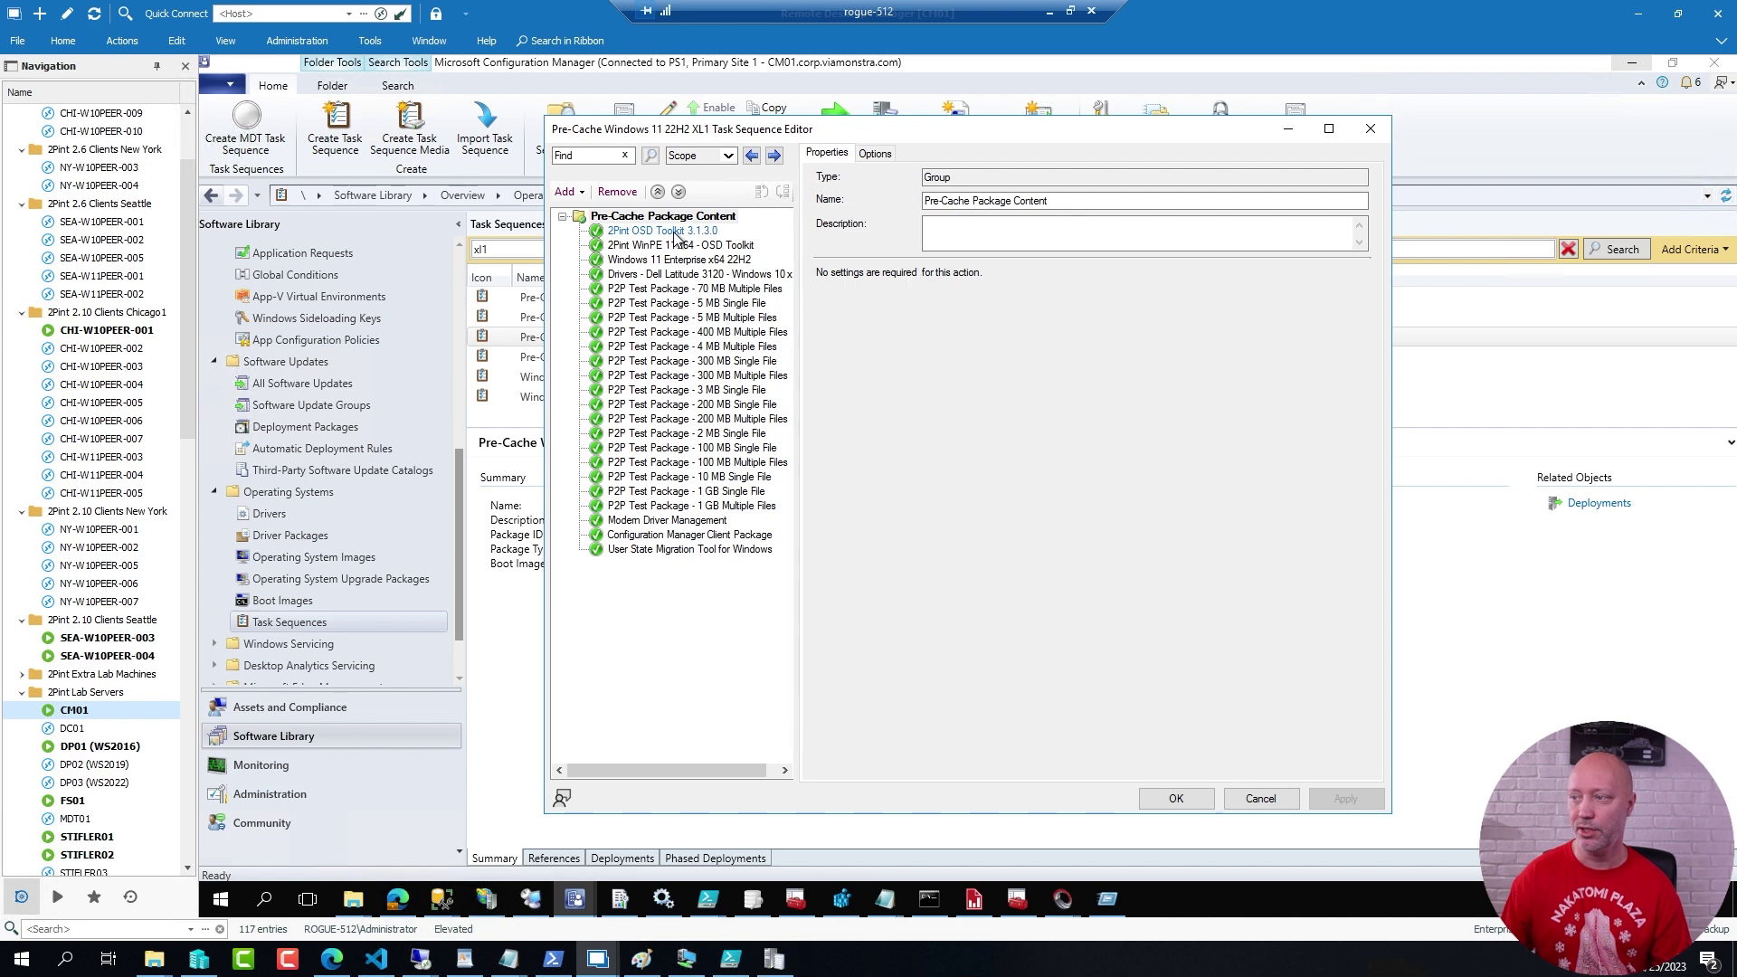
pyautogui.click(681, 304)
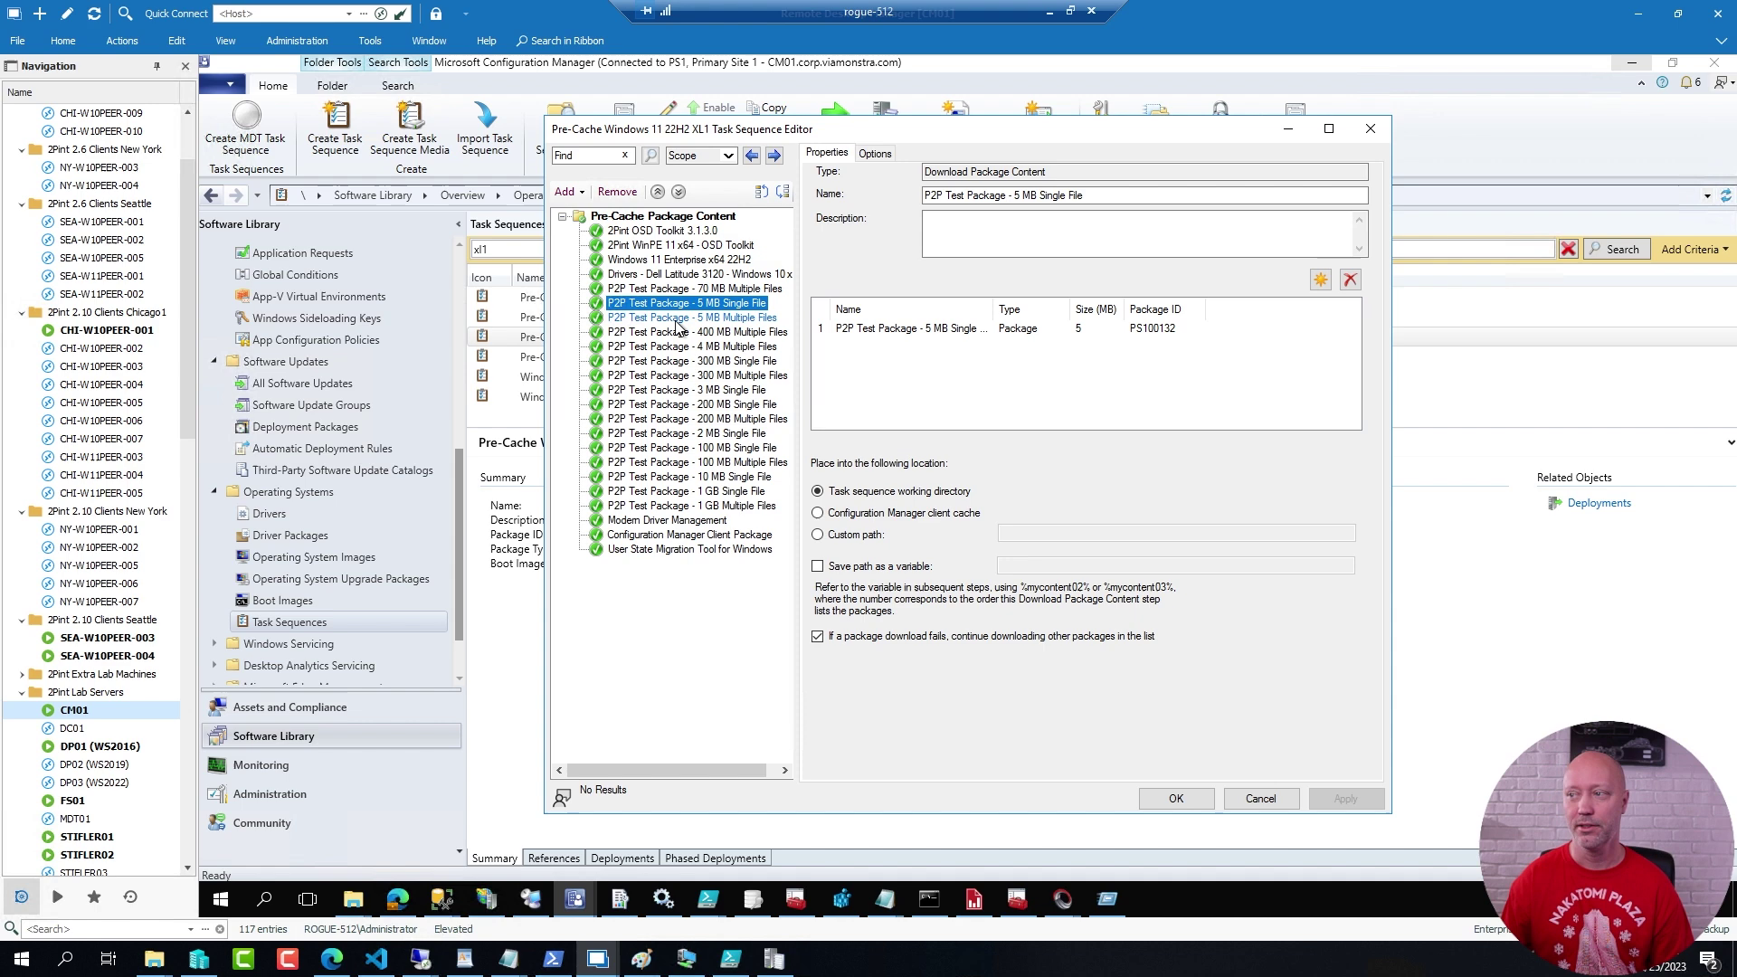
pyautogui.click(649, 218)
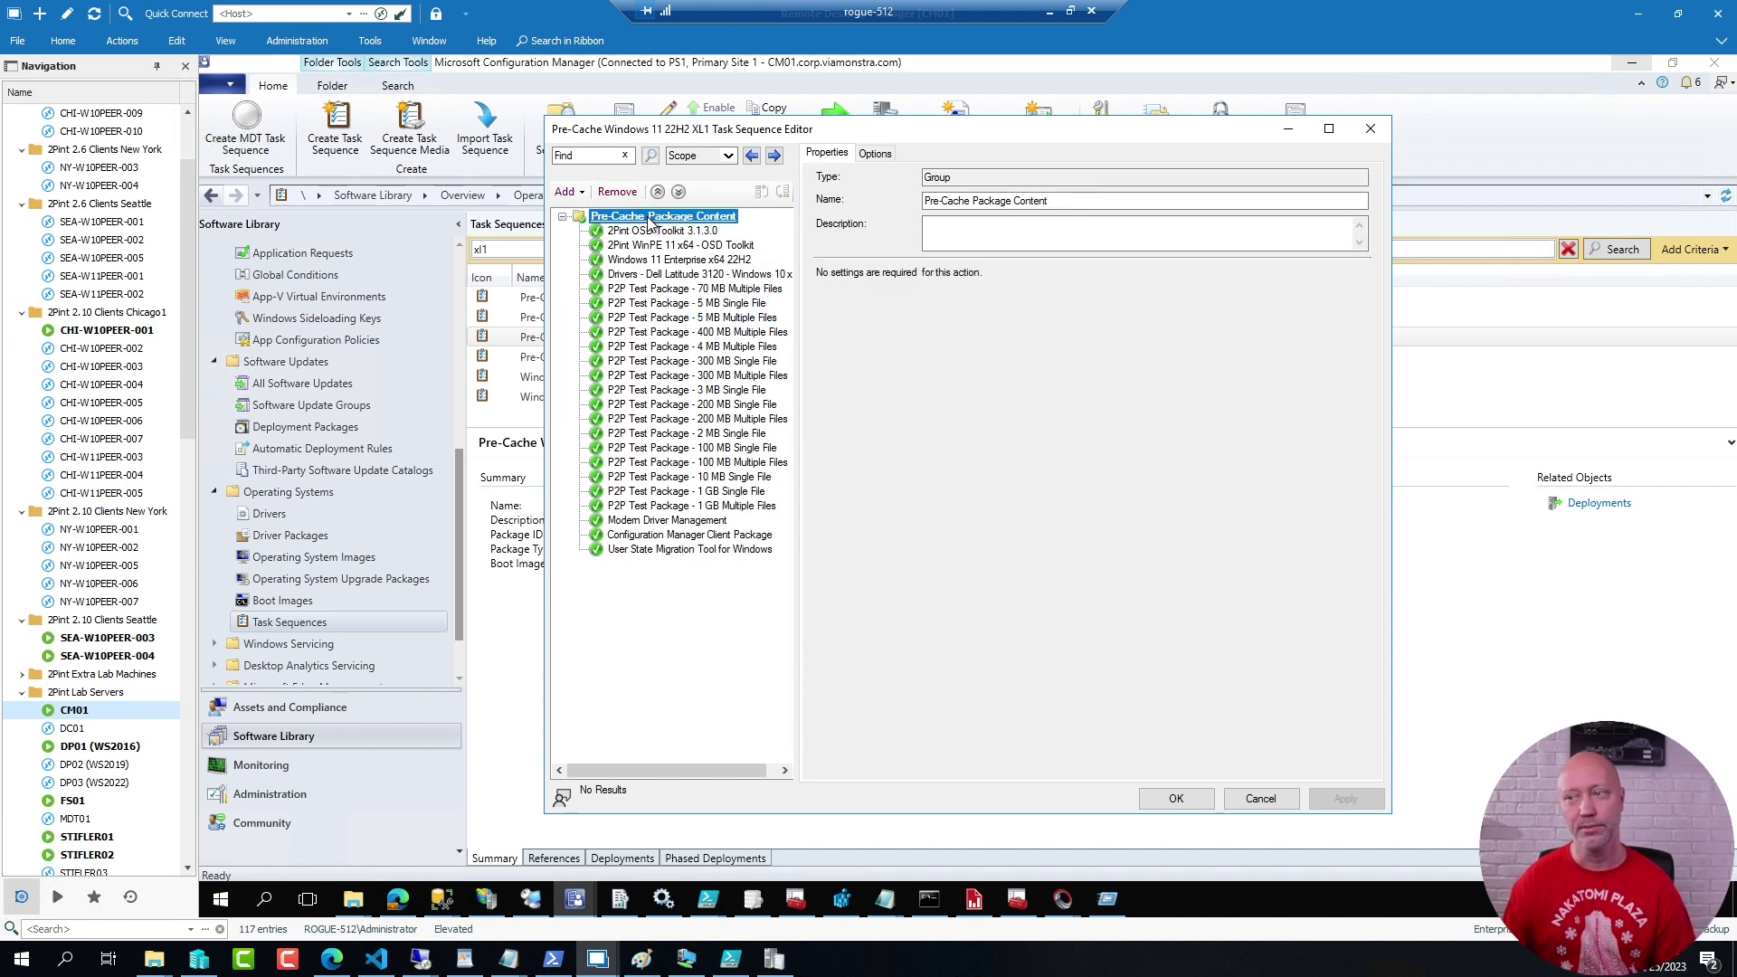
pyautogui.click(874, 154)
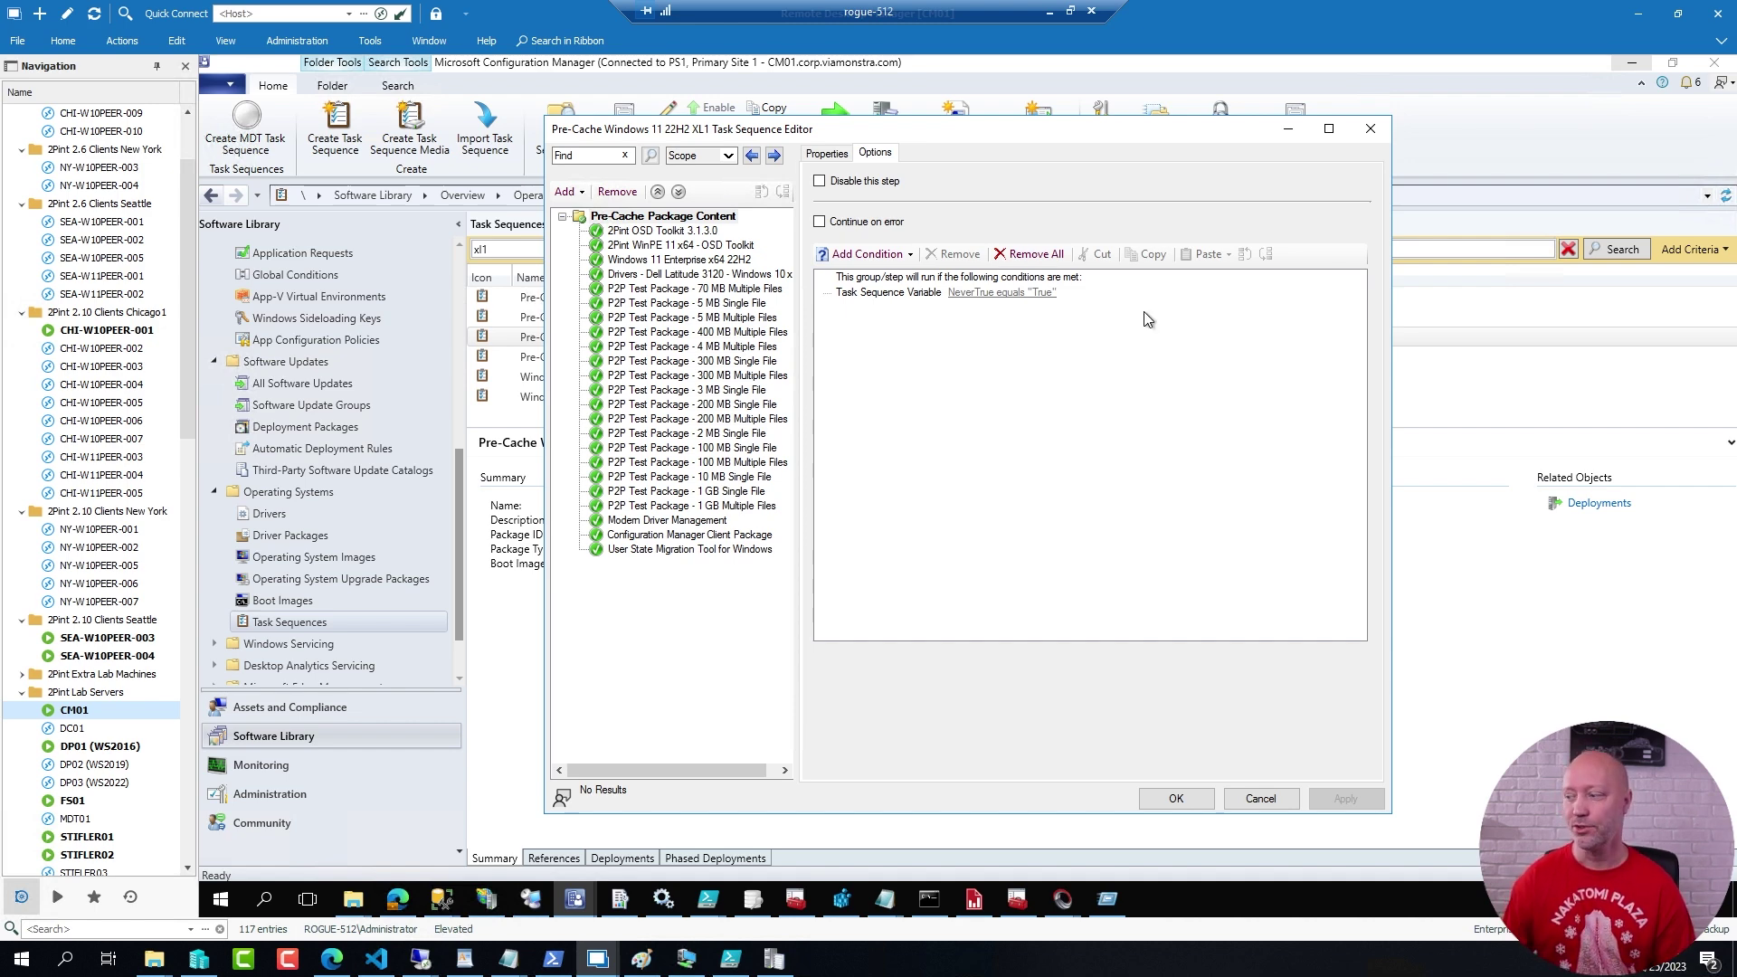
pyautogui.click(1260, 798)
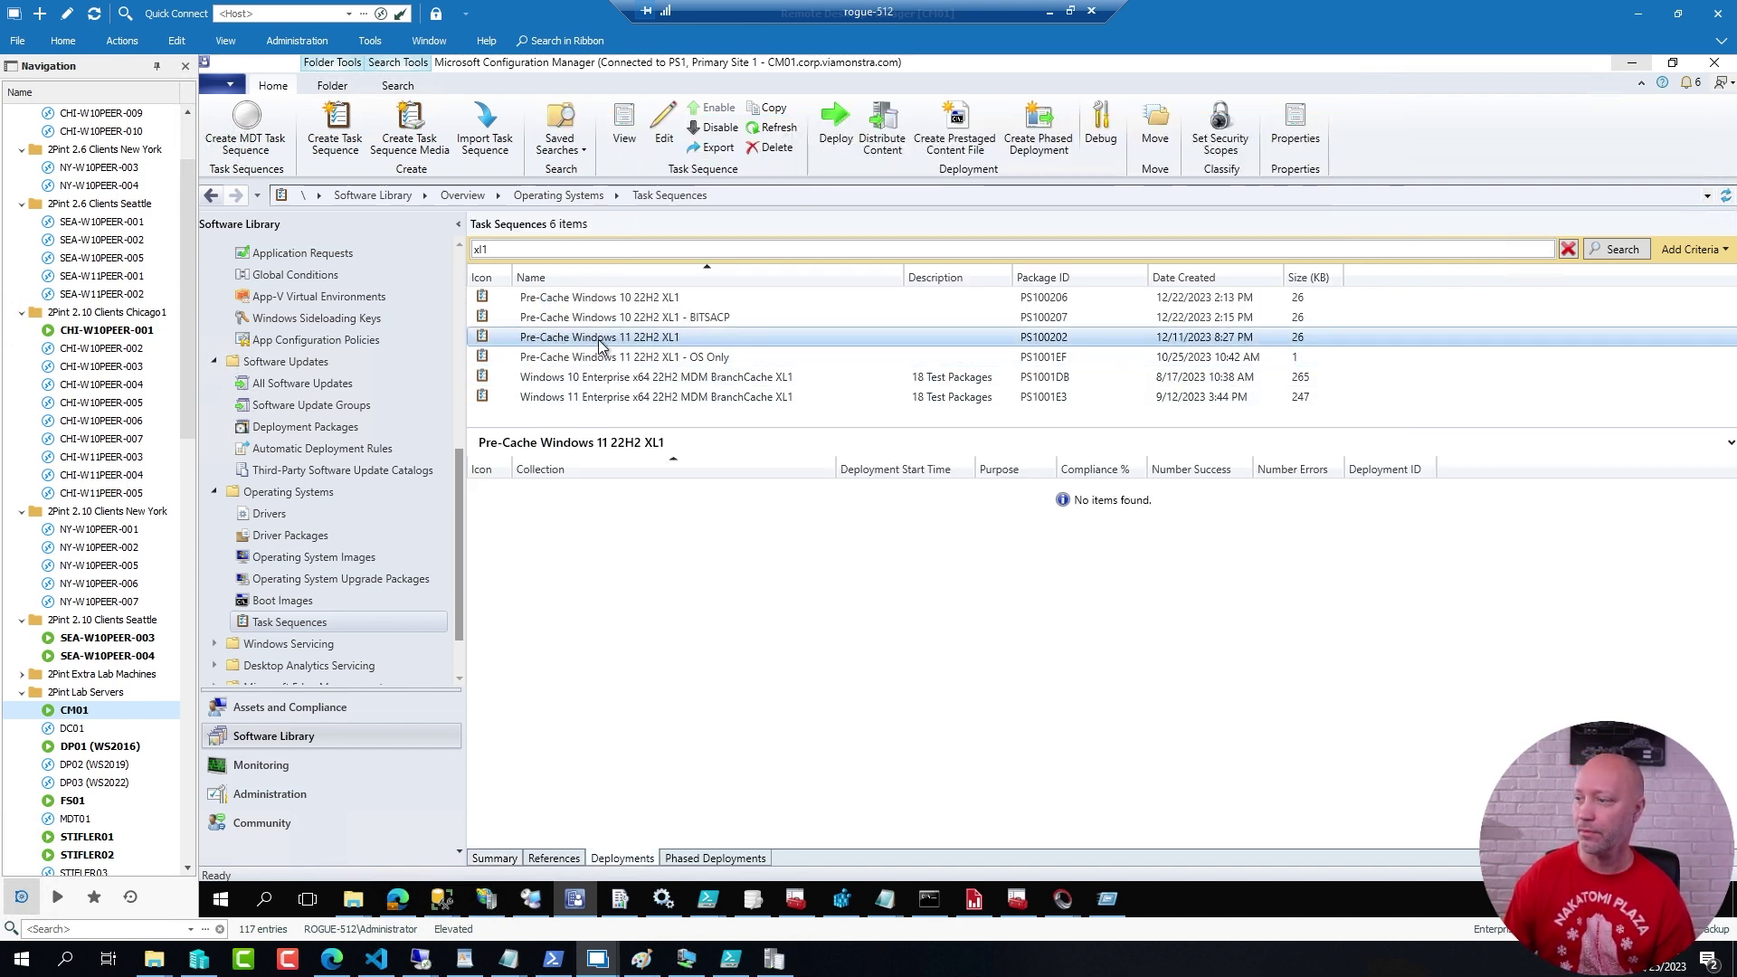
# Check the All Workstations deployment's user experience and distribution point settings, then cancel unchanged.
pyautogui.click(624, 298)
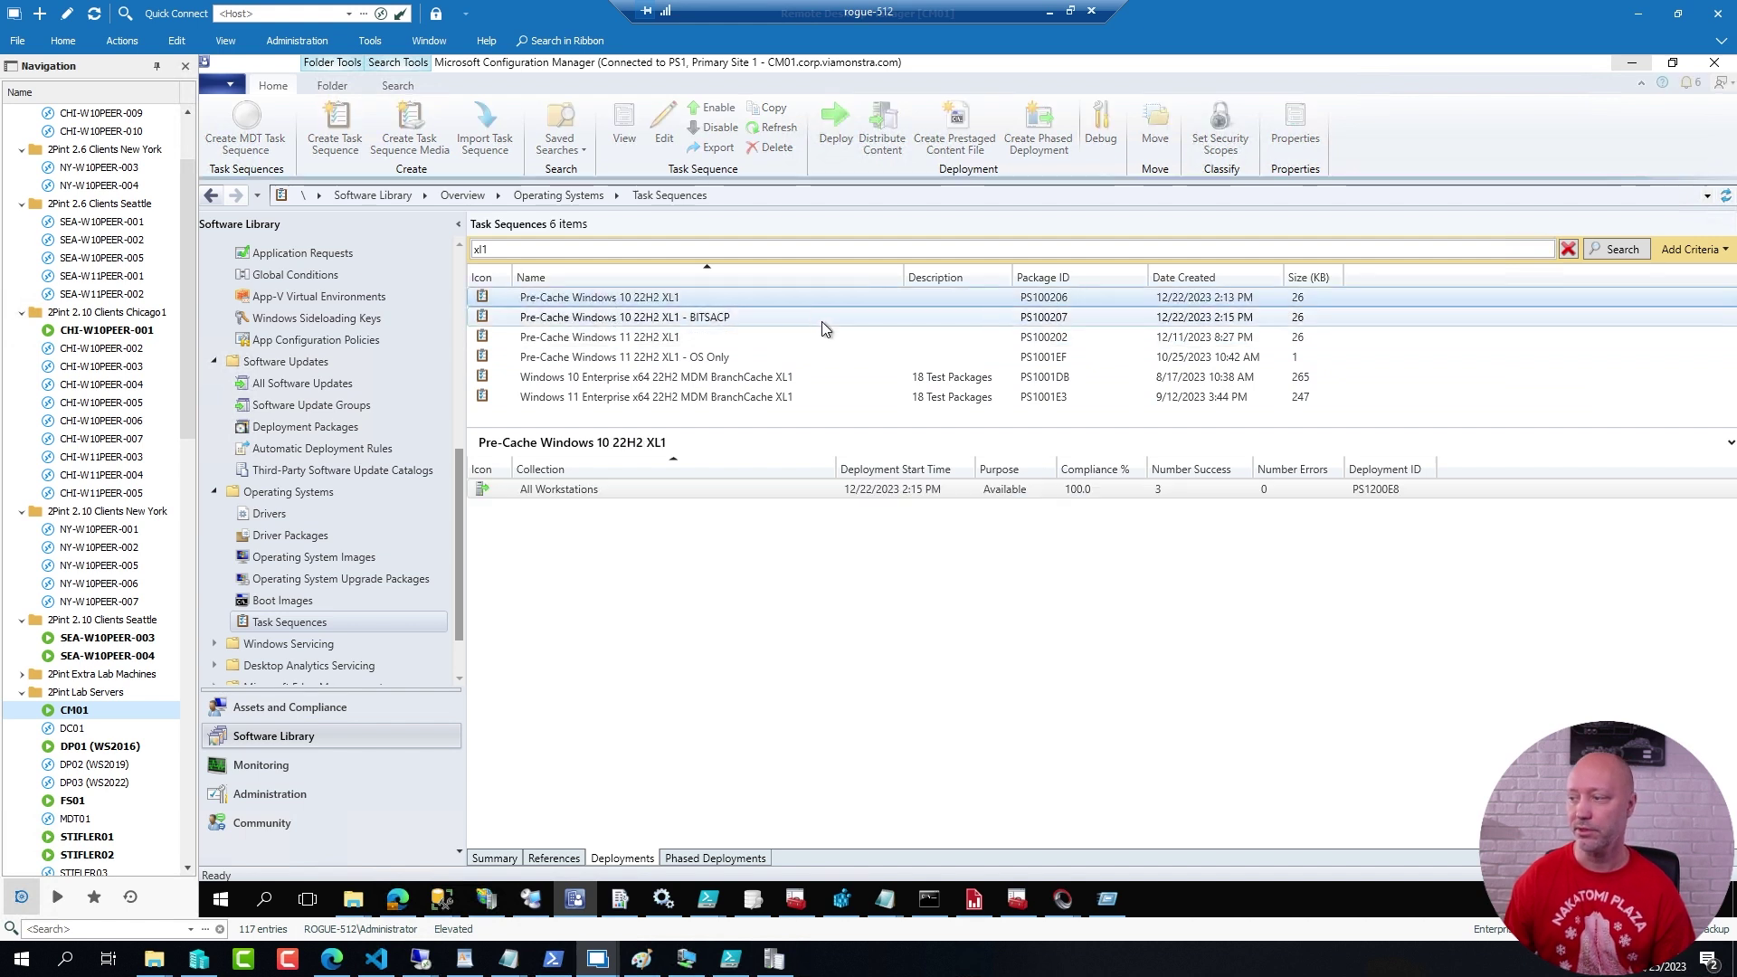
pyautogui.rightClick(587, 496)
pyautogui.click(640, 582)
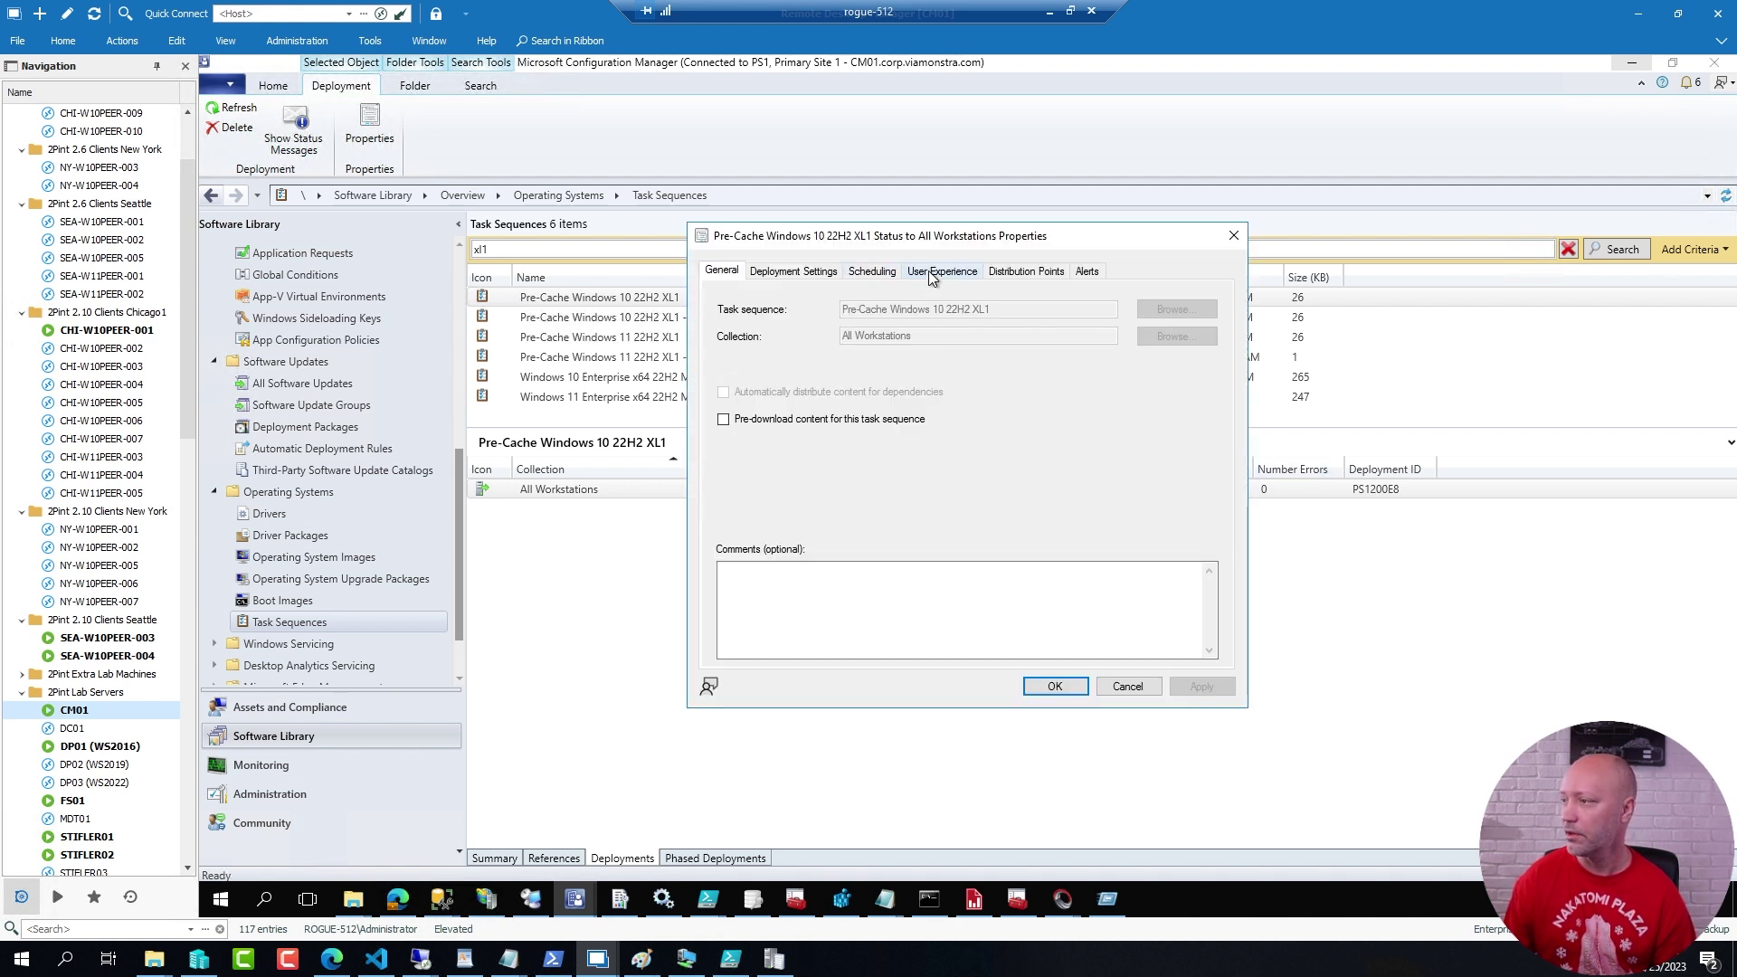
pyautogui.click(933, 275)
pyautogui.click(1019, 274)
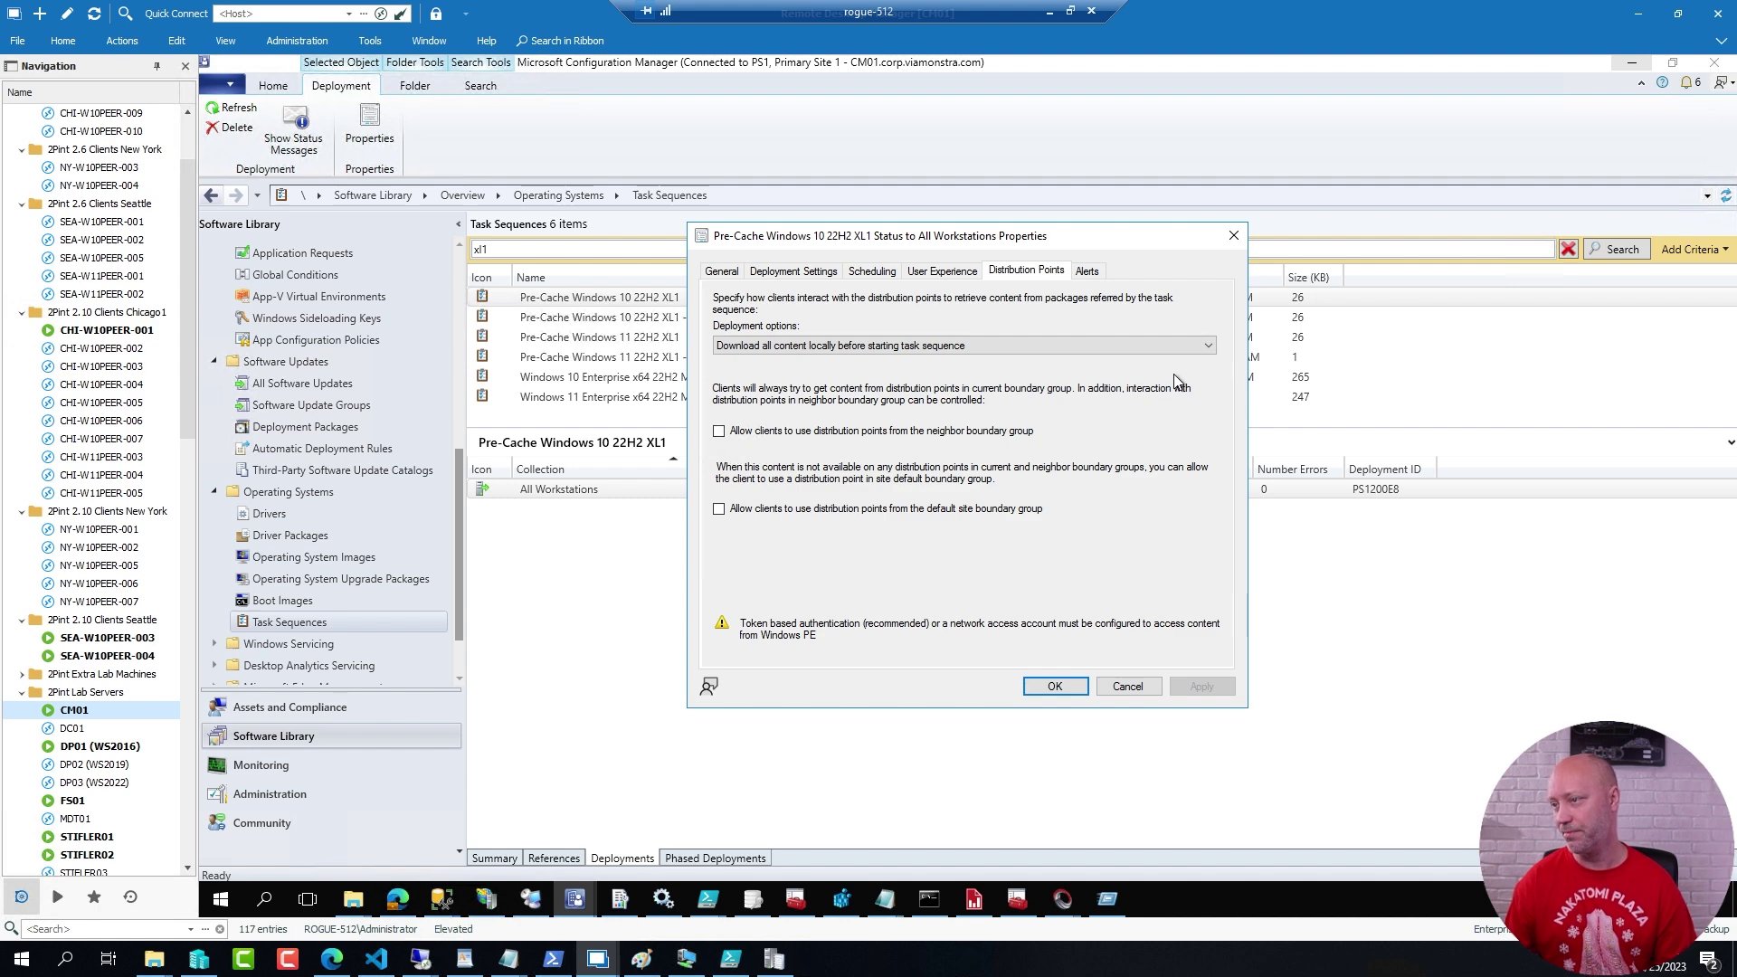
pyautogui.click(1127, 686)
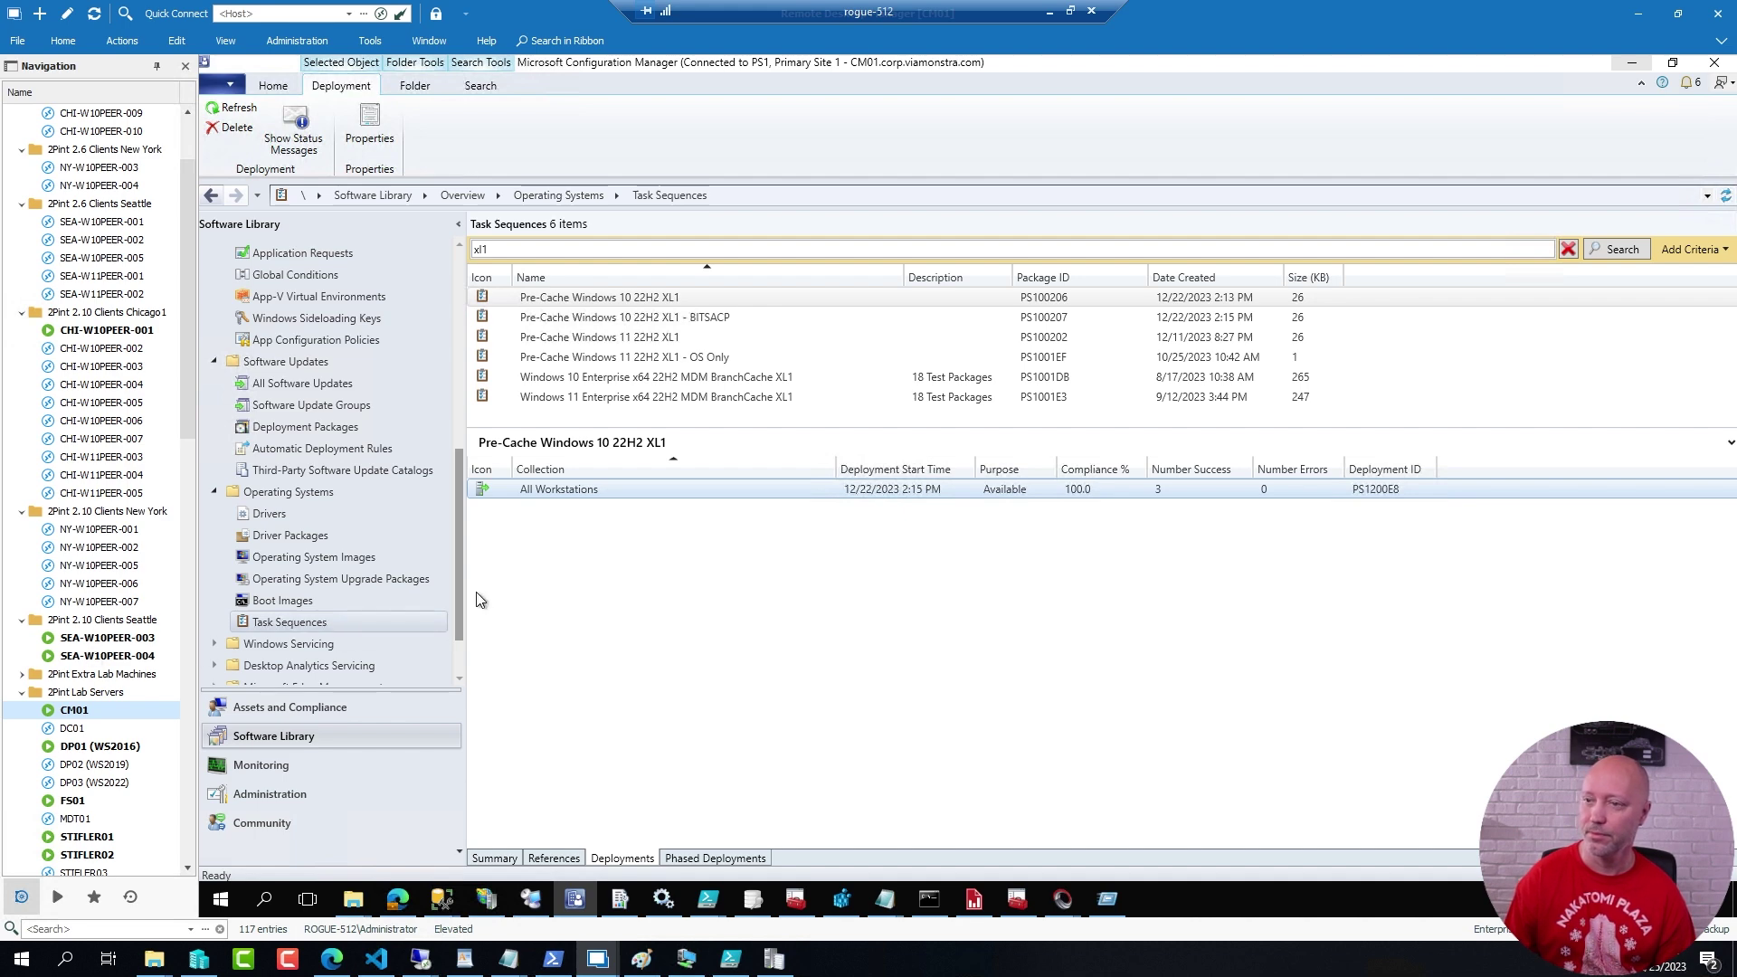
# On the 2PS-ROGUE-021 client, replace the Software Center search '300 mb' with 'xl1'.
pyautogui.click(534, 898)
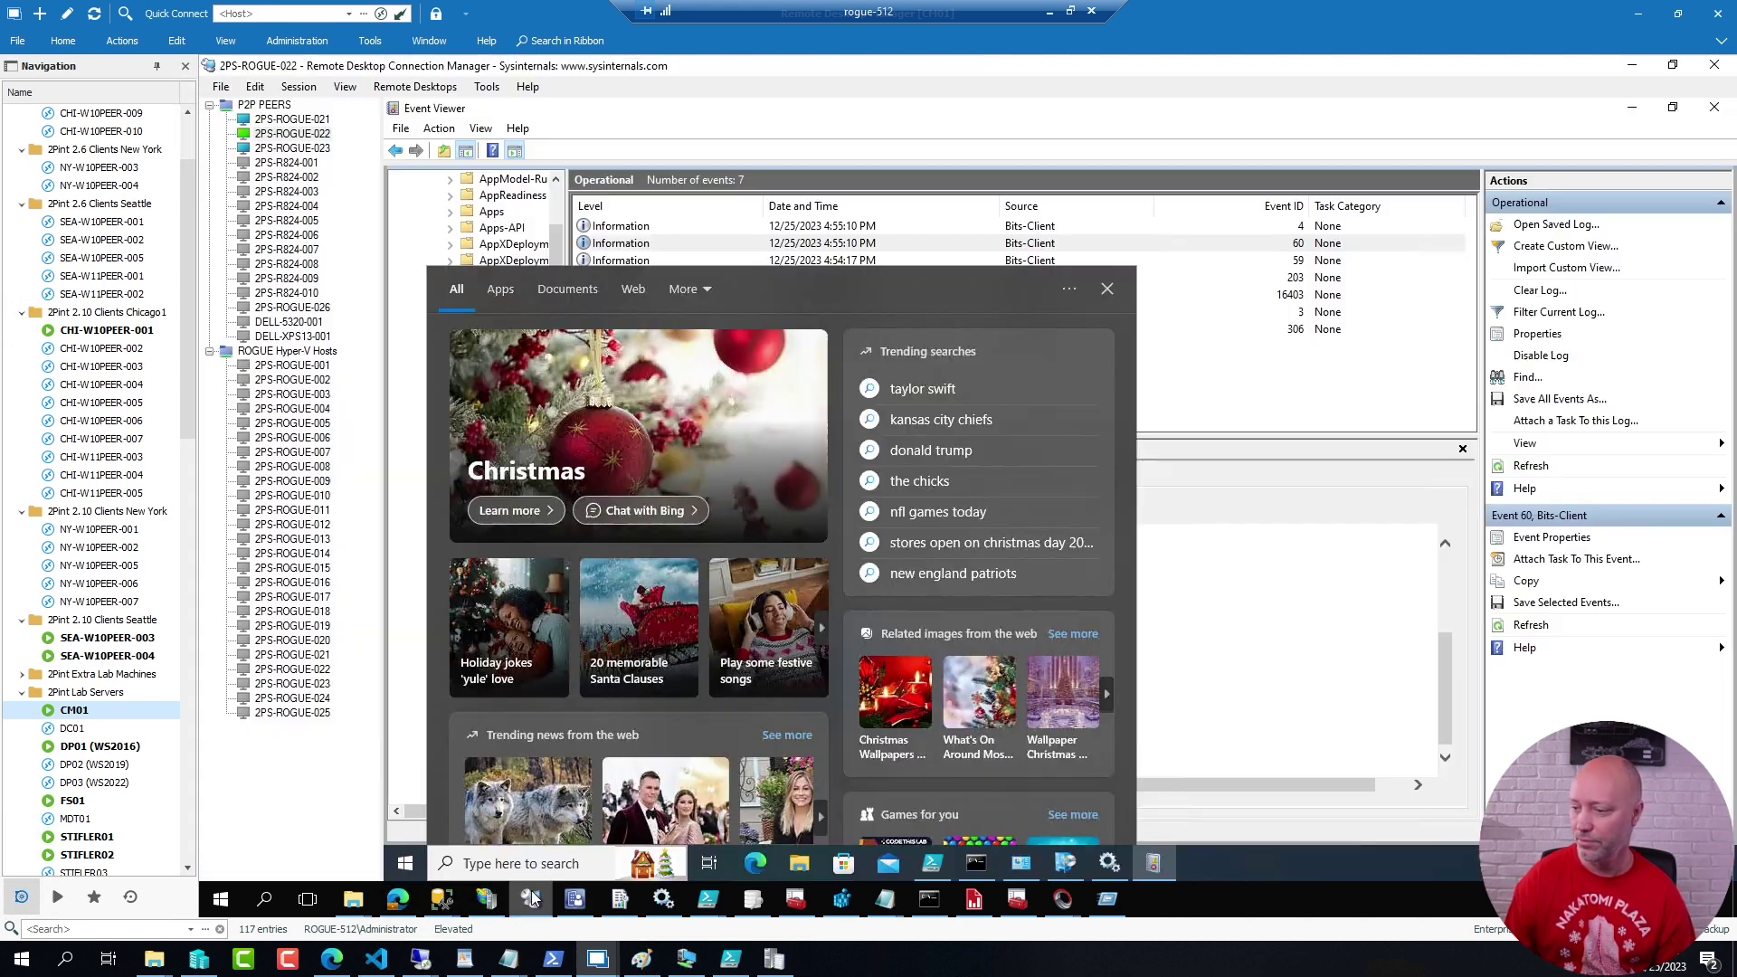
pyautogui.click(290, 120)
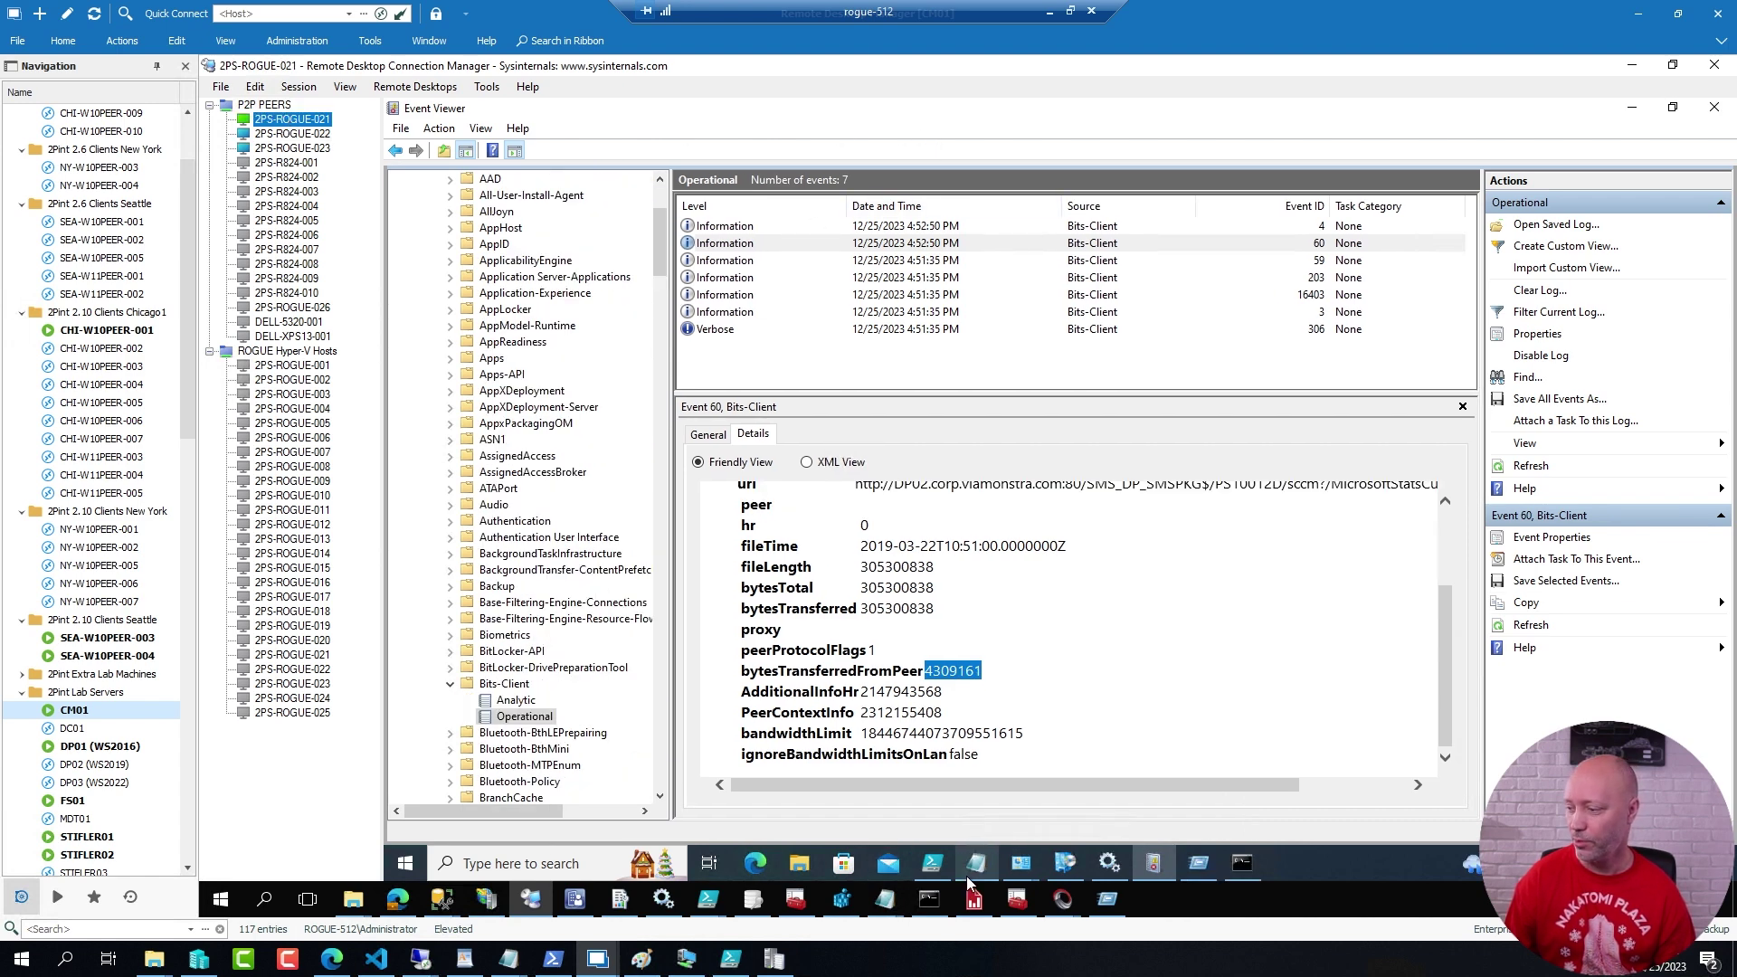
pyautogui.click(1034, 866)
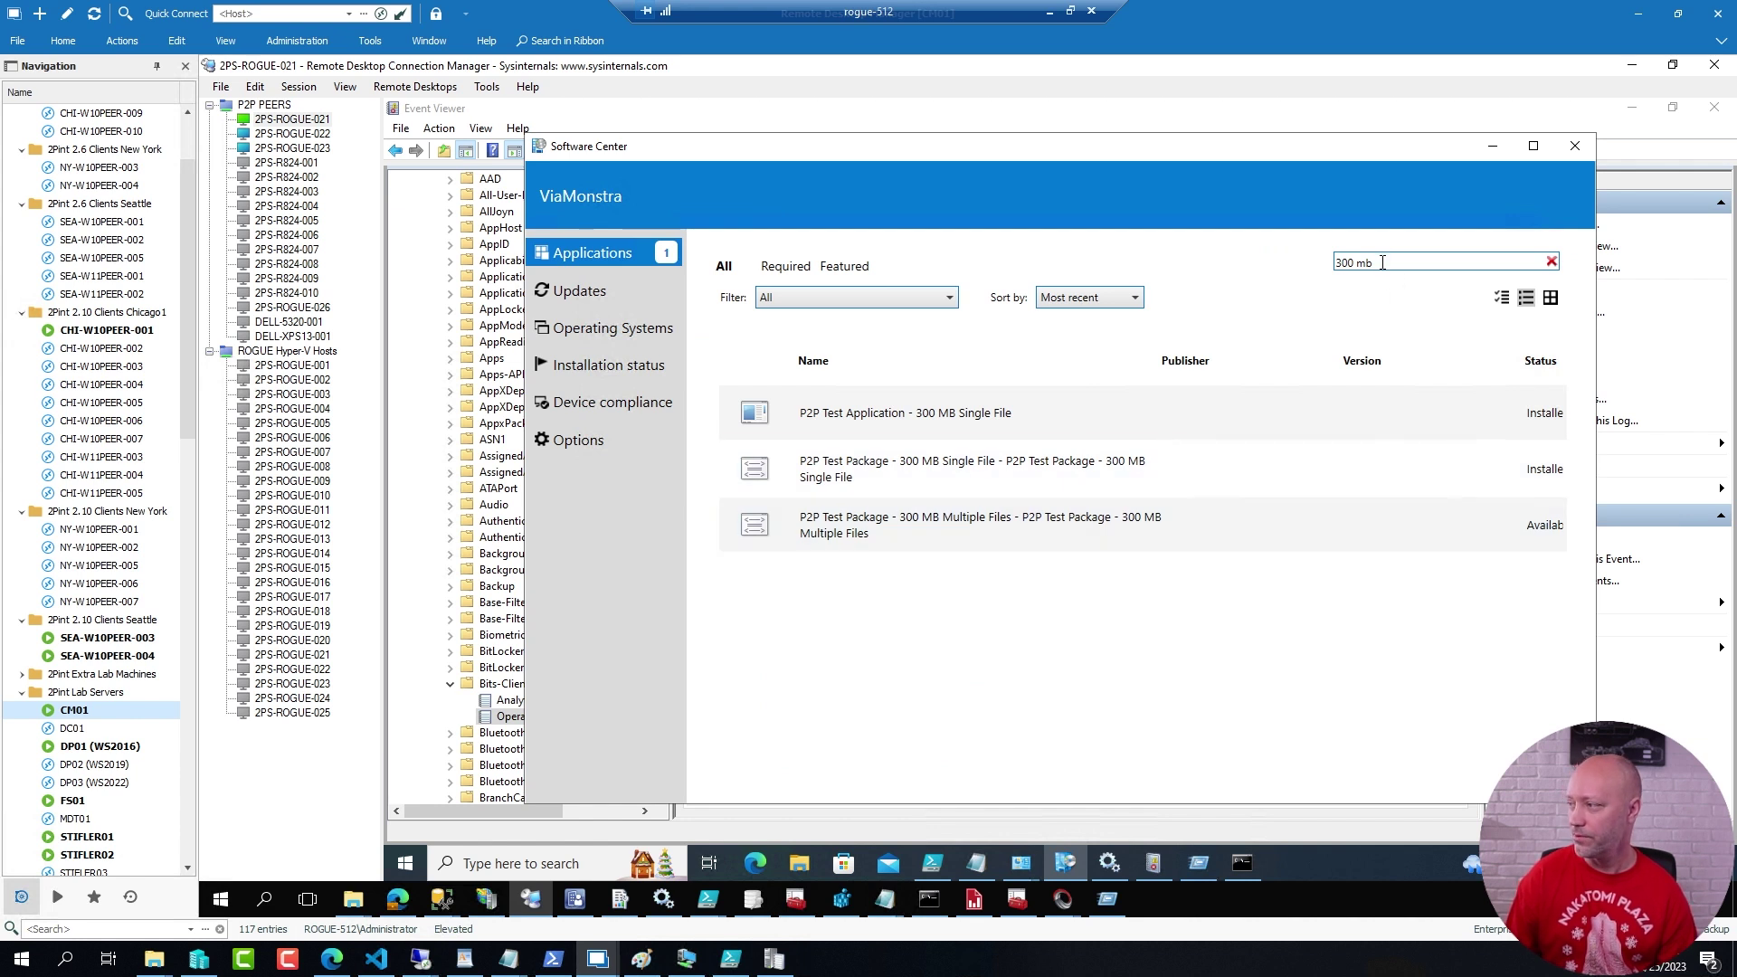
pyautogui.moveTo(1379, 262); pyautogui.dragTo(1139, 261)
pyautogui.write('xl1')
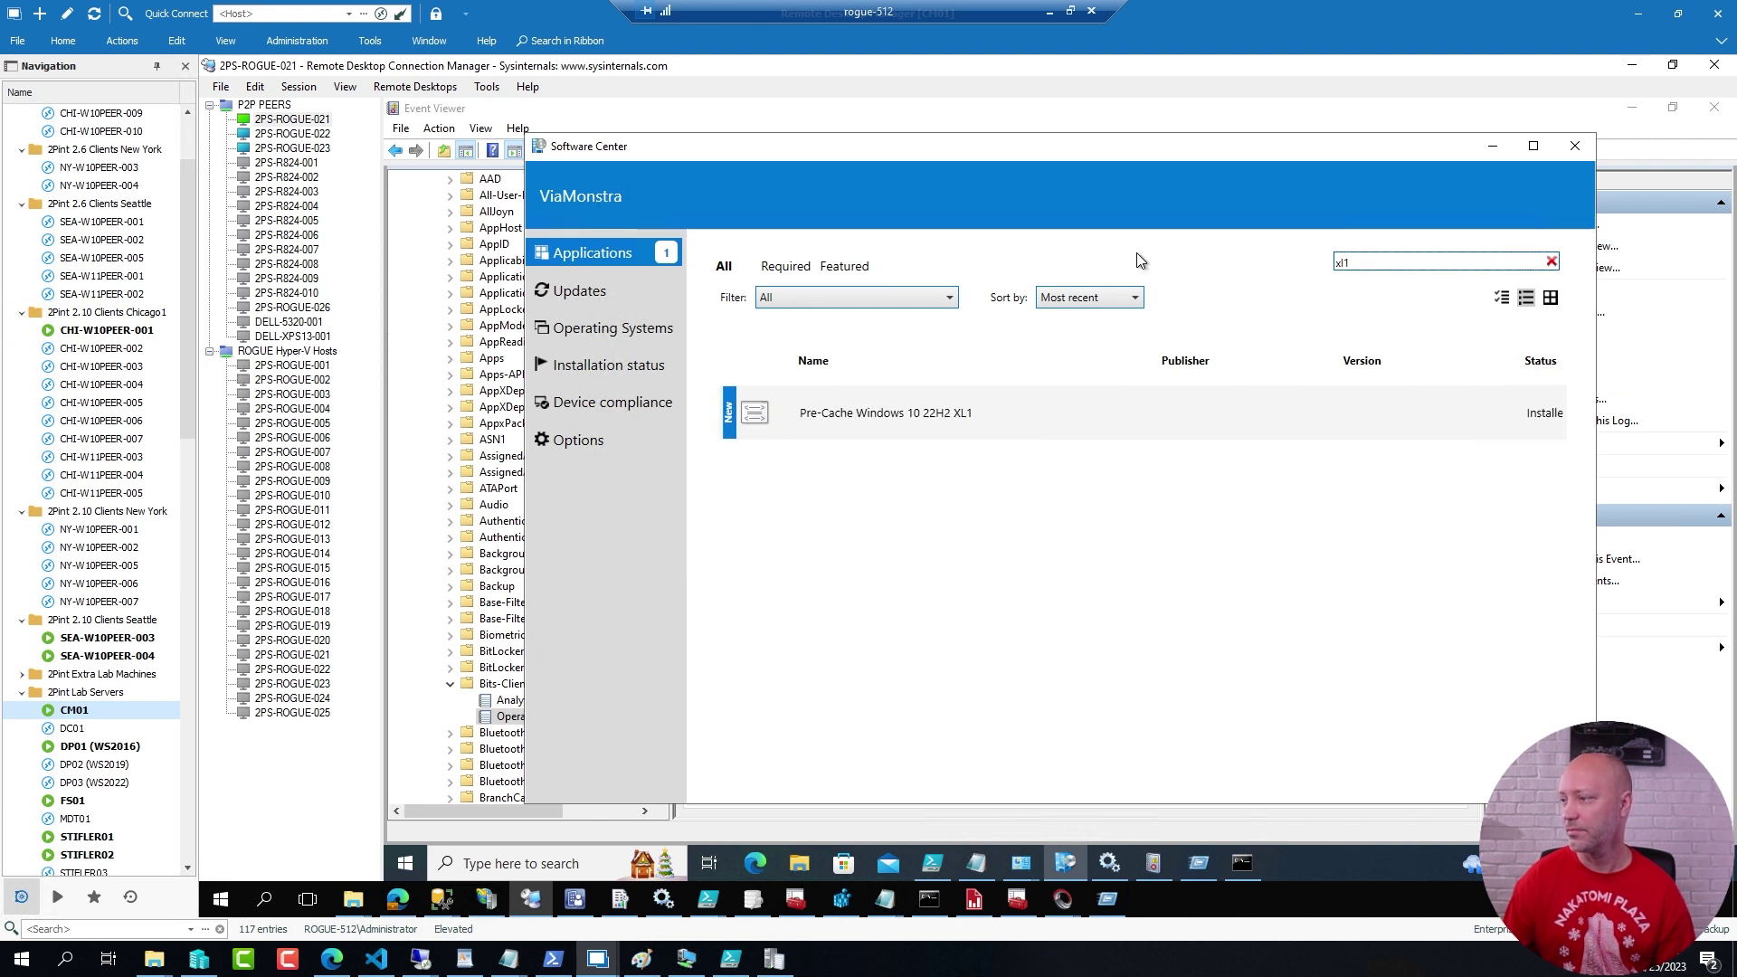
# Reinstall Pre-Cache Windows 10 22H2 XL1 so its content starts downloading.
pyautogui.click(959, 422)
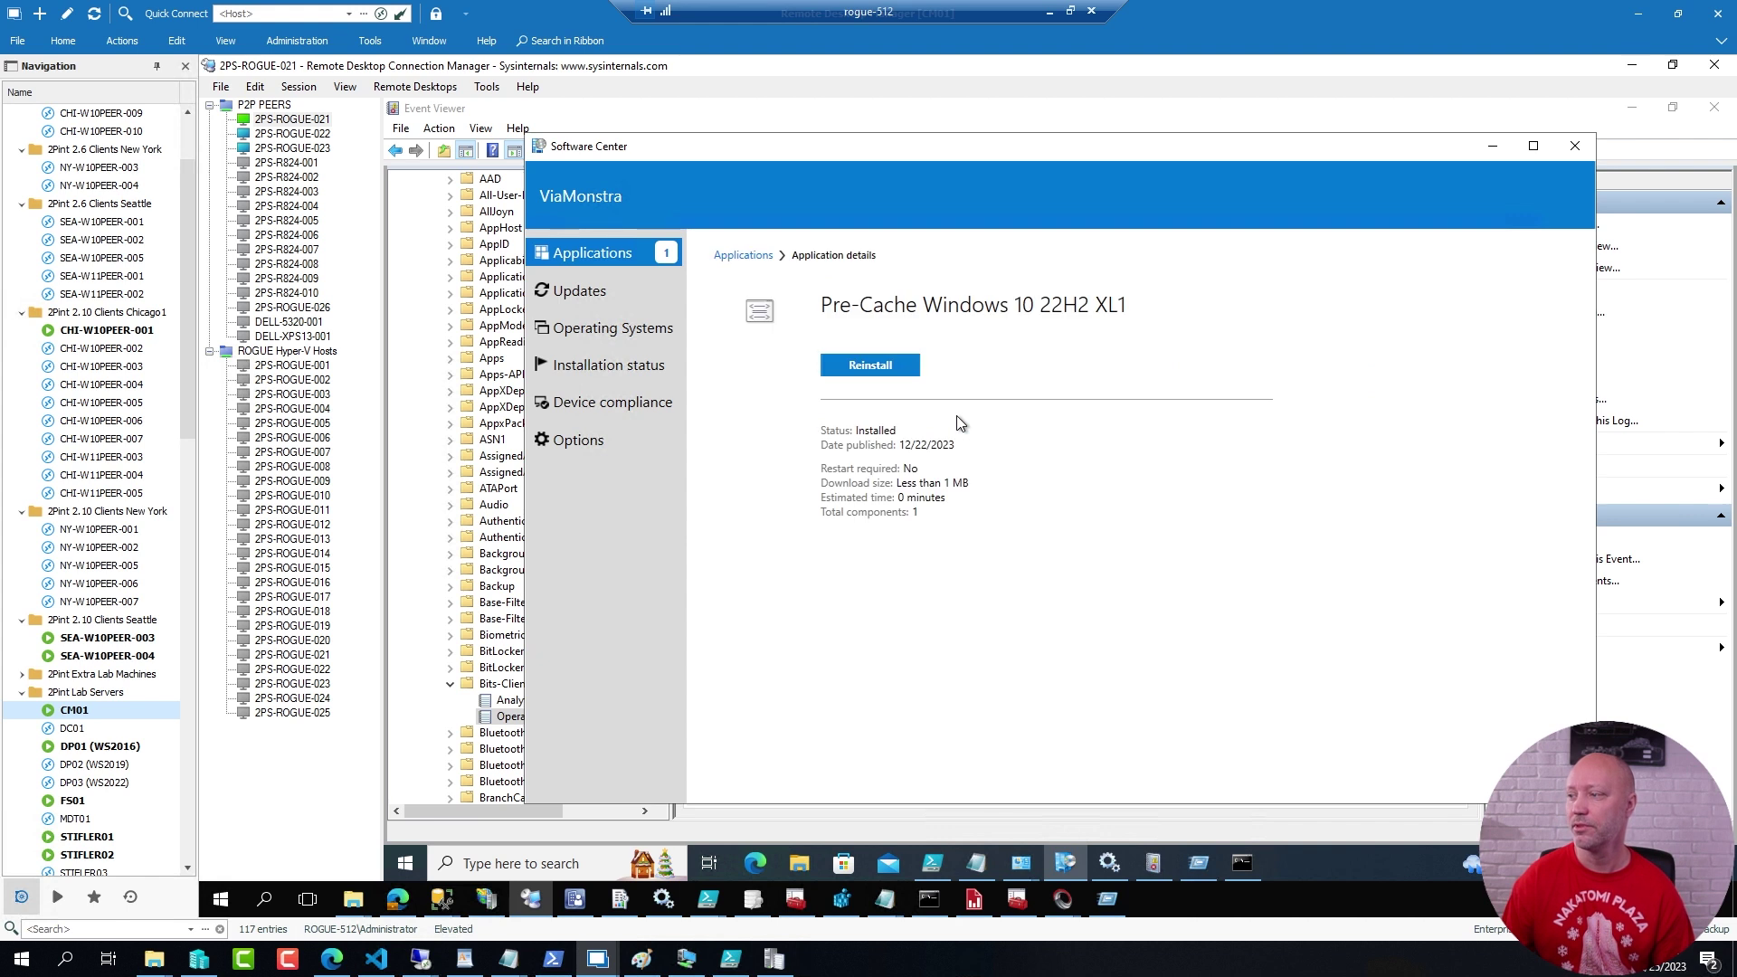
pyautogui.click(861, 369)
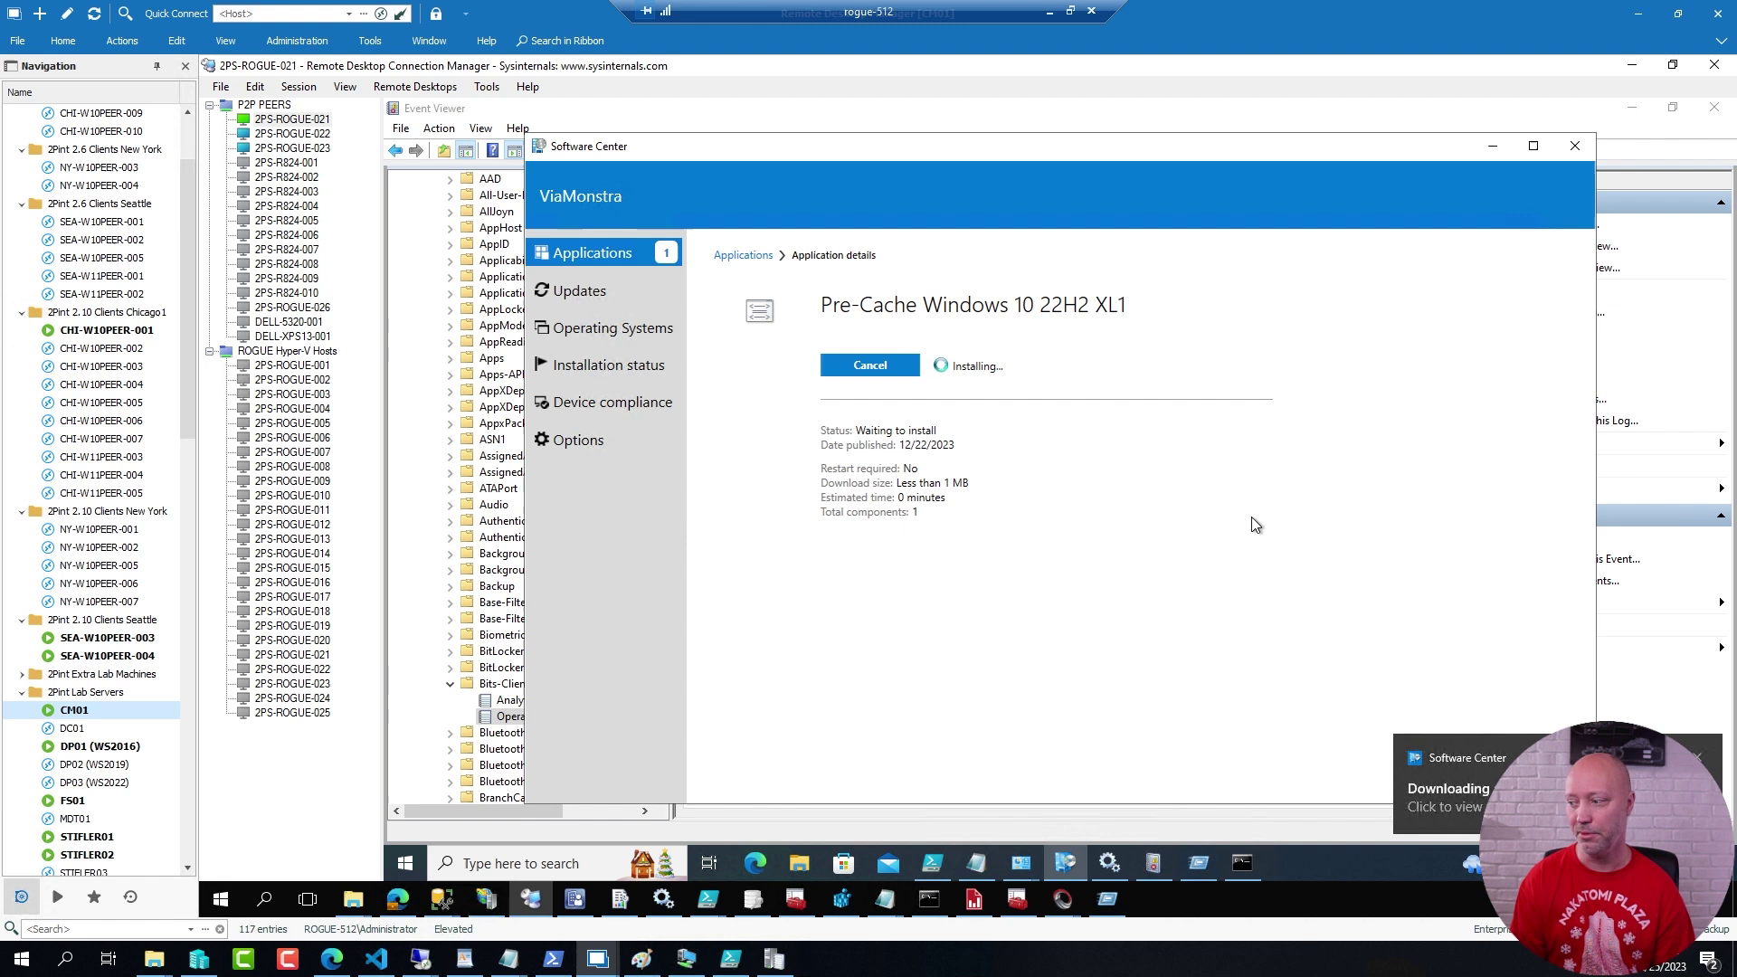
pyautogui.click(1244, 864)
# Rerun bitsadmin /list /allusers, showing 21 BITS jobs with one transferring, then show the Paint network diagram.
pyautogui.press('Up')
pyautogui.press('Up')
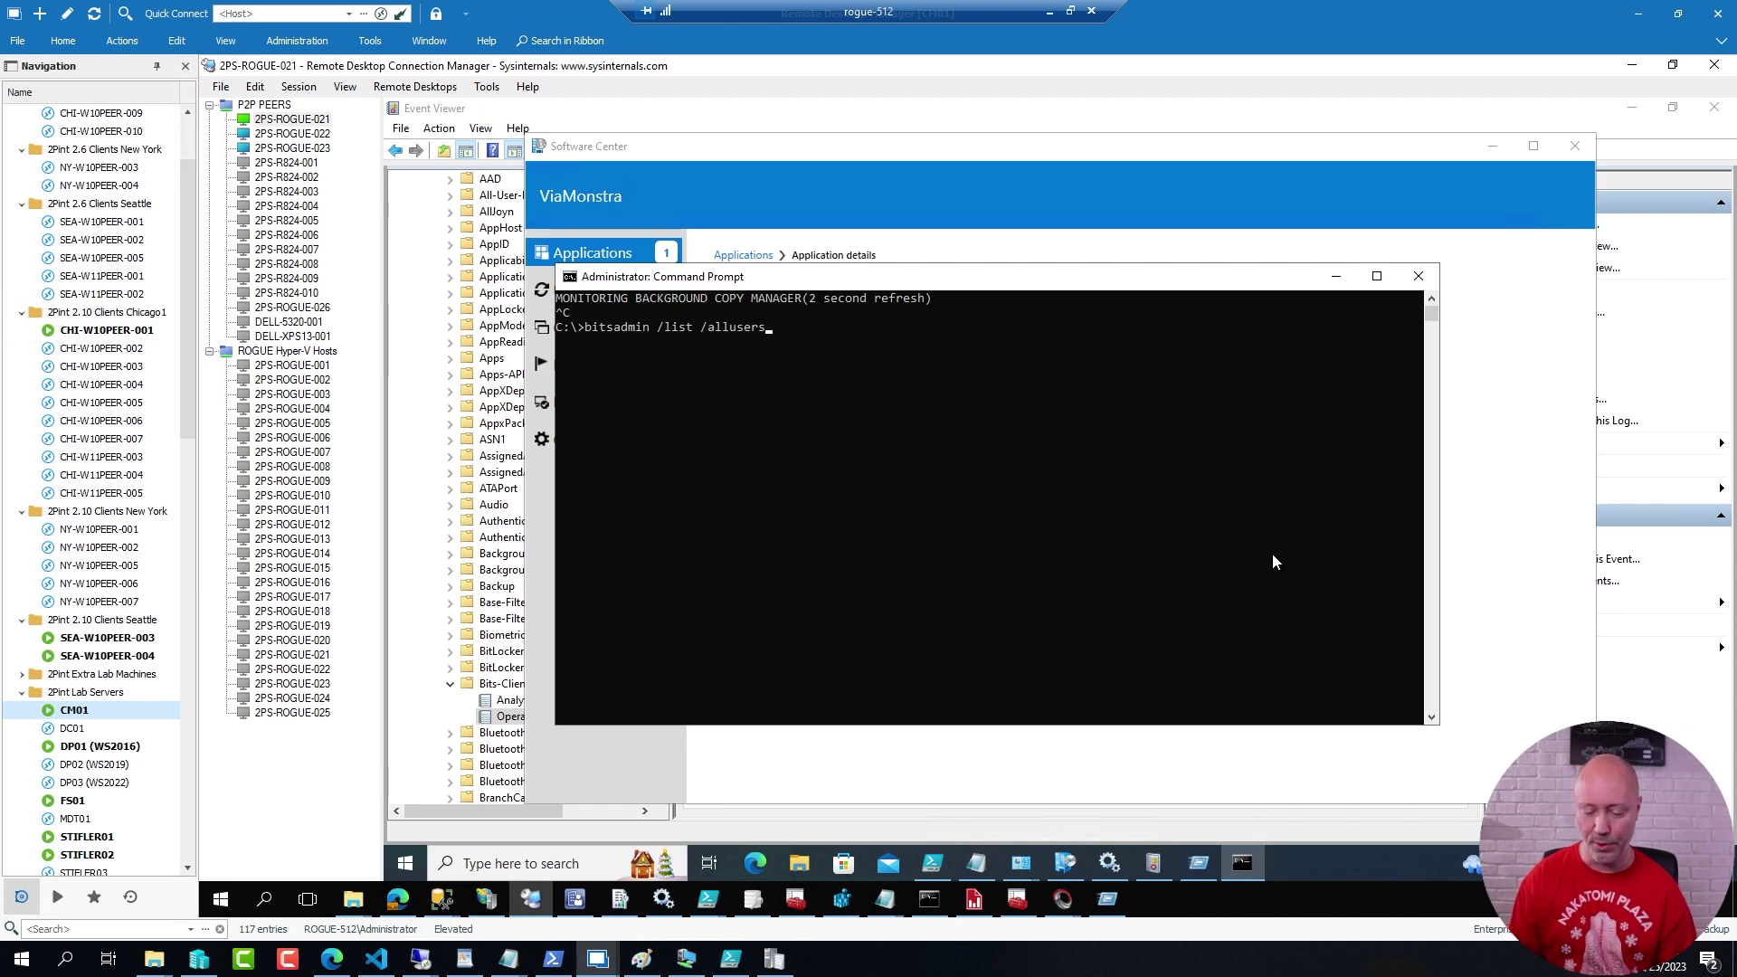
pyautogui.press('Return')
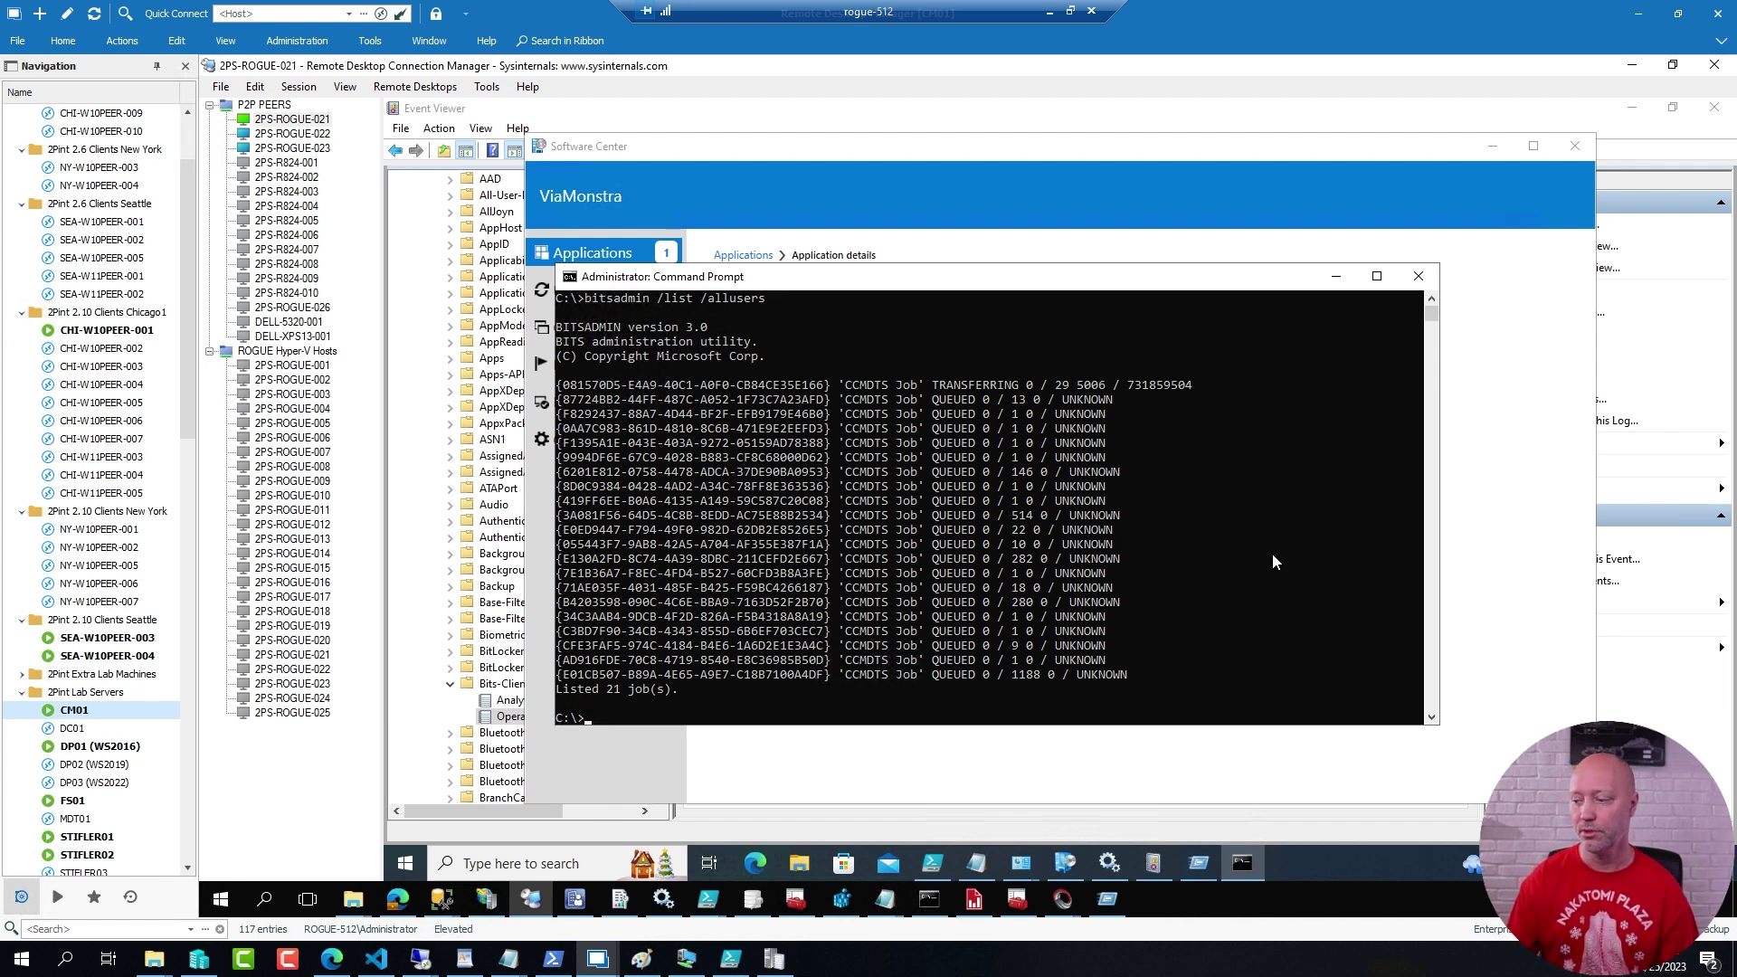
pyautogui.click(641, 958)
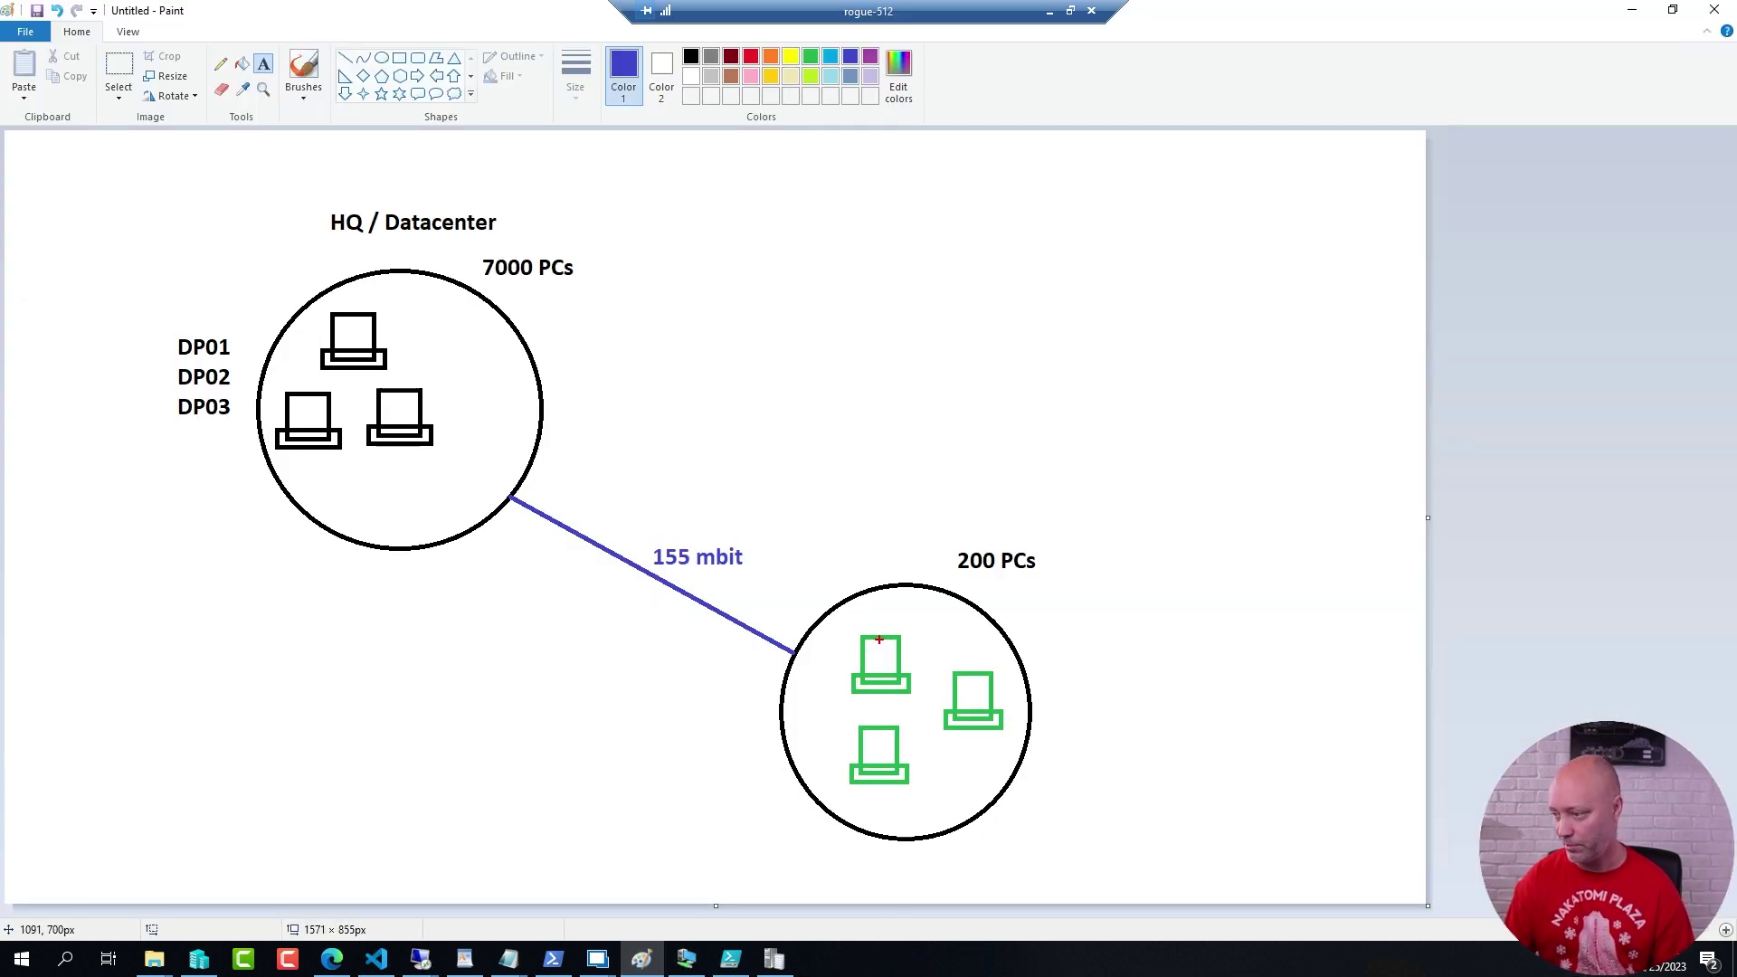
pyautogui.moveTo(879, 638)
pyautogui.mouseDown()
pyautogui.moveTo(828, 628)
pyautogui.moveTo(912, 692)
pyautogui.moveTo(840, 614)
pyautogui.mouseUp()
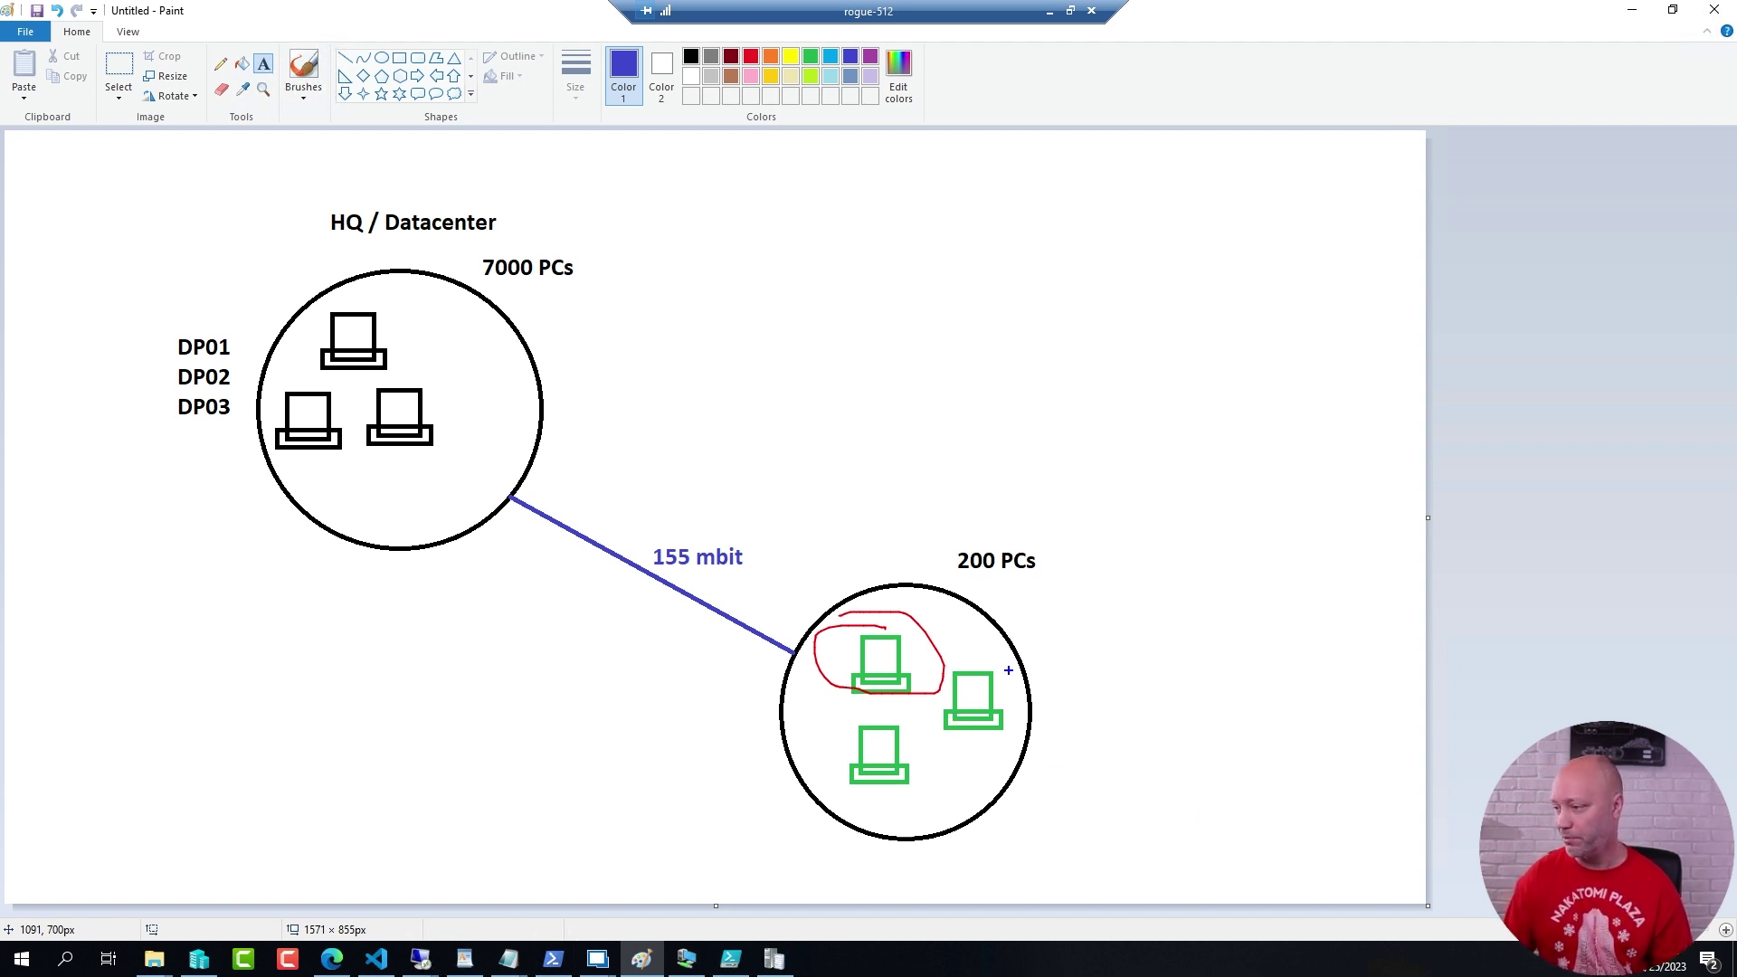
pyautogui.moveTo(990, 667)
pyautogui.mouseDown()
pyautogui.moveTo(961, 702)
pyautogui.moveTo(1015, 666)
pyautogui.mouseUp()
pyautogui.moveTo(918, 754); pyautogui.dragTo(1072, 754)
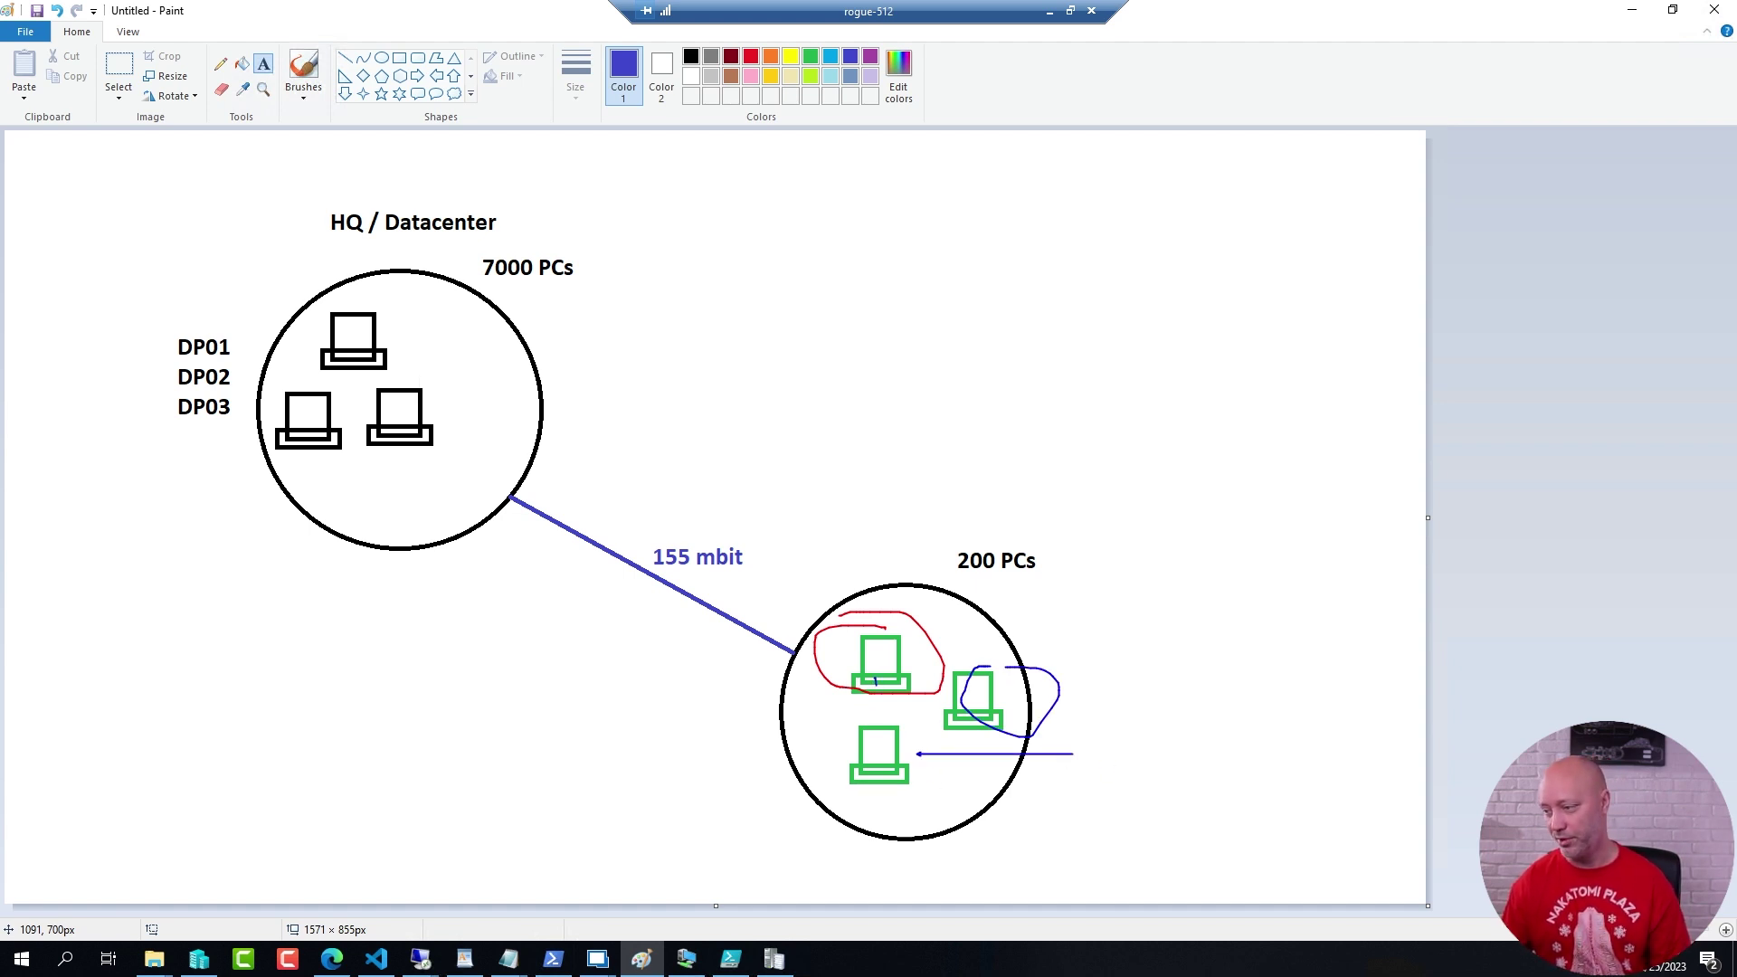
pyautogui.moveTo(875, 679)
pyautogui.mouseDown()
pyautogui.moveTo(873, 760)
pyautogui.moveTo(1031, 713)
pyautogui.mouseUp()
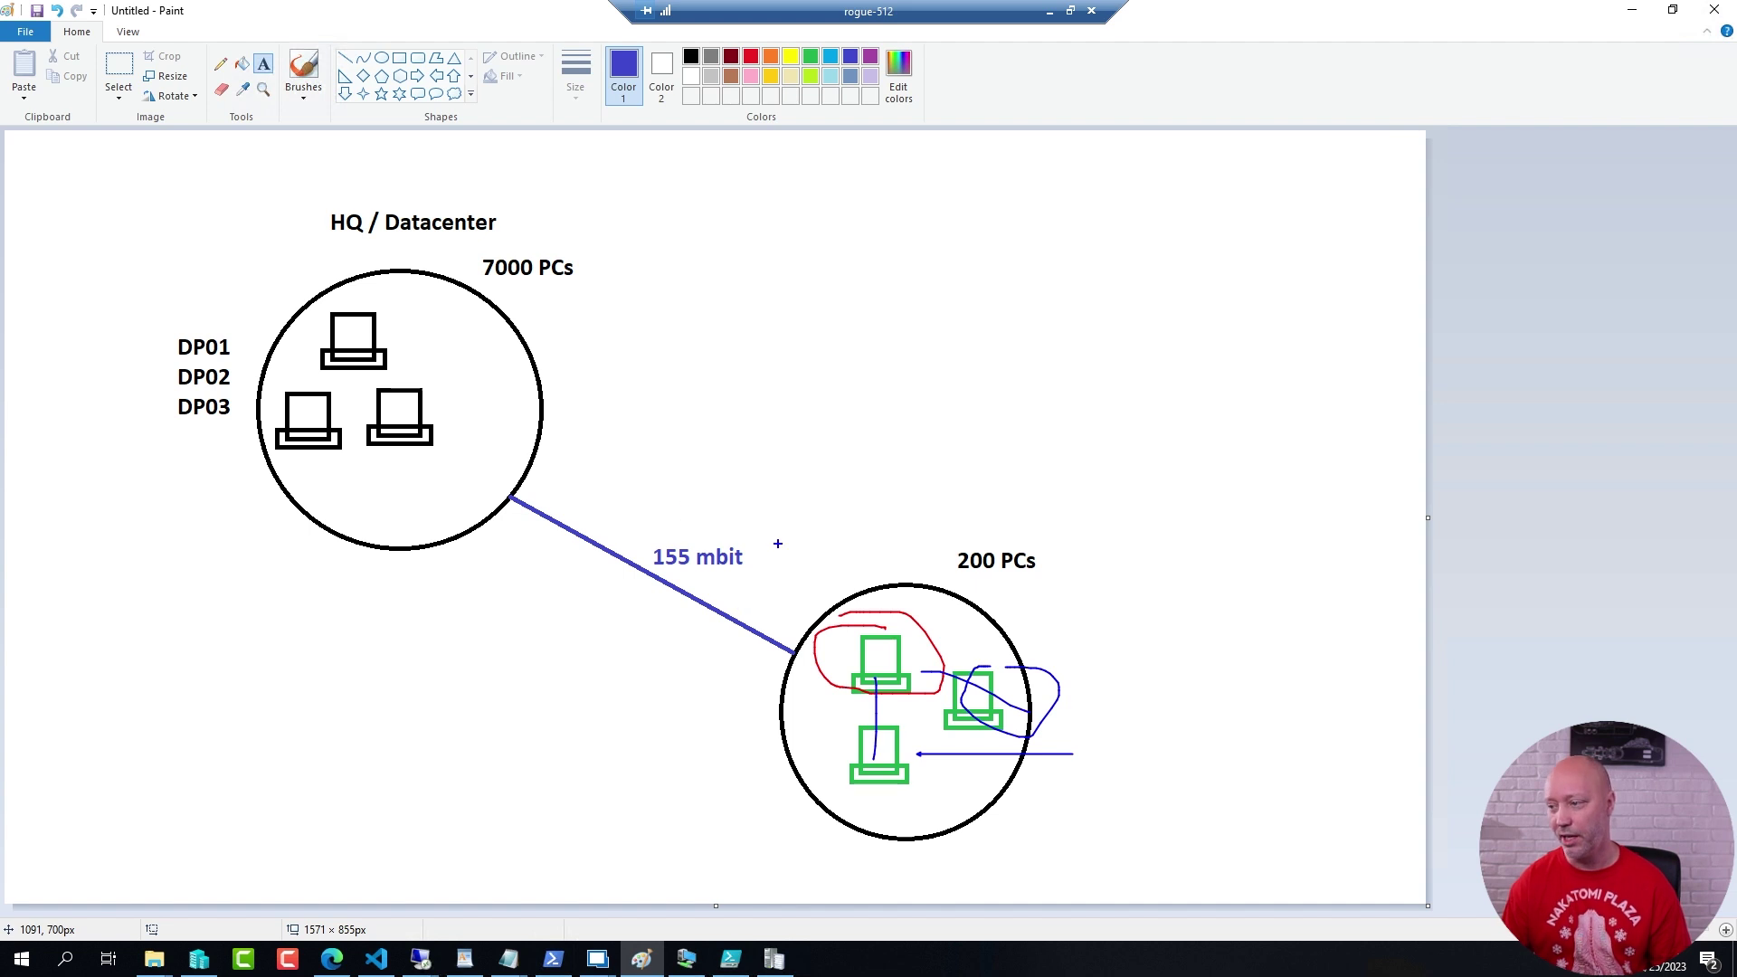
pyautogui.moveTo(747, 537)
pyautogui.mouseDown()
pyautogui.moveTo(674, 623)
pyautogui.moveTo(760, 507)
pyautogui.mouseUp()
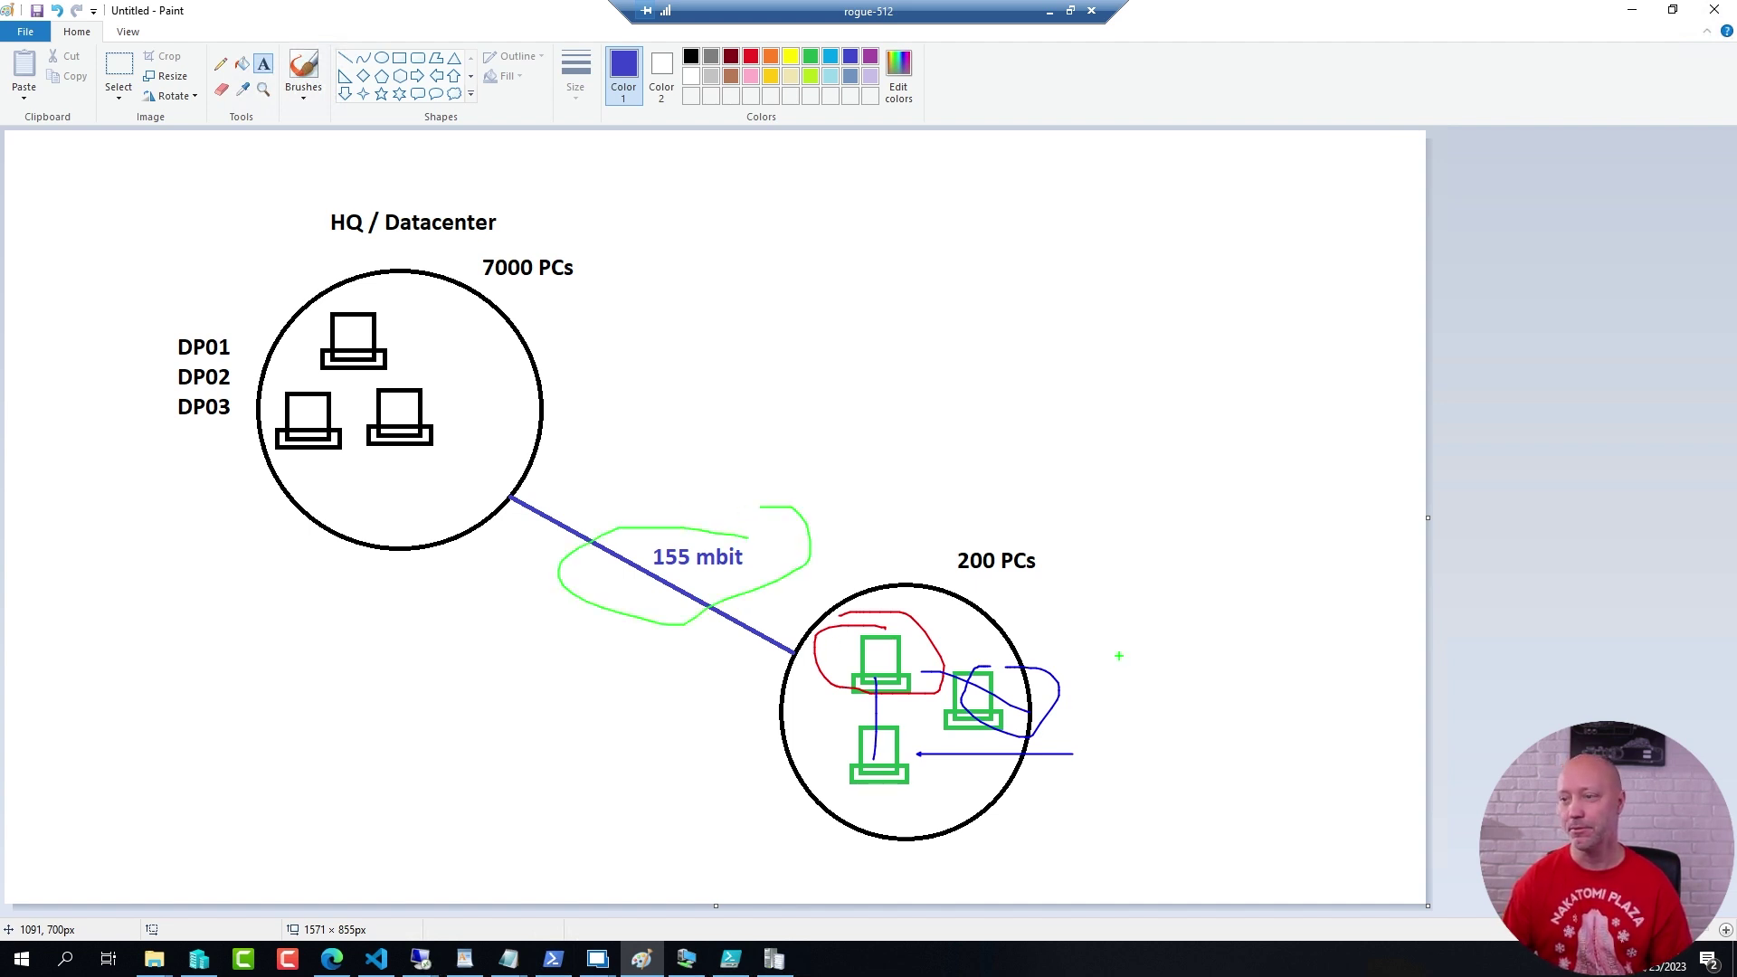
pyautogui.press('Escape')
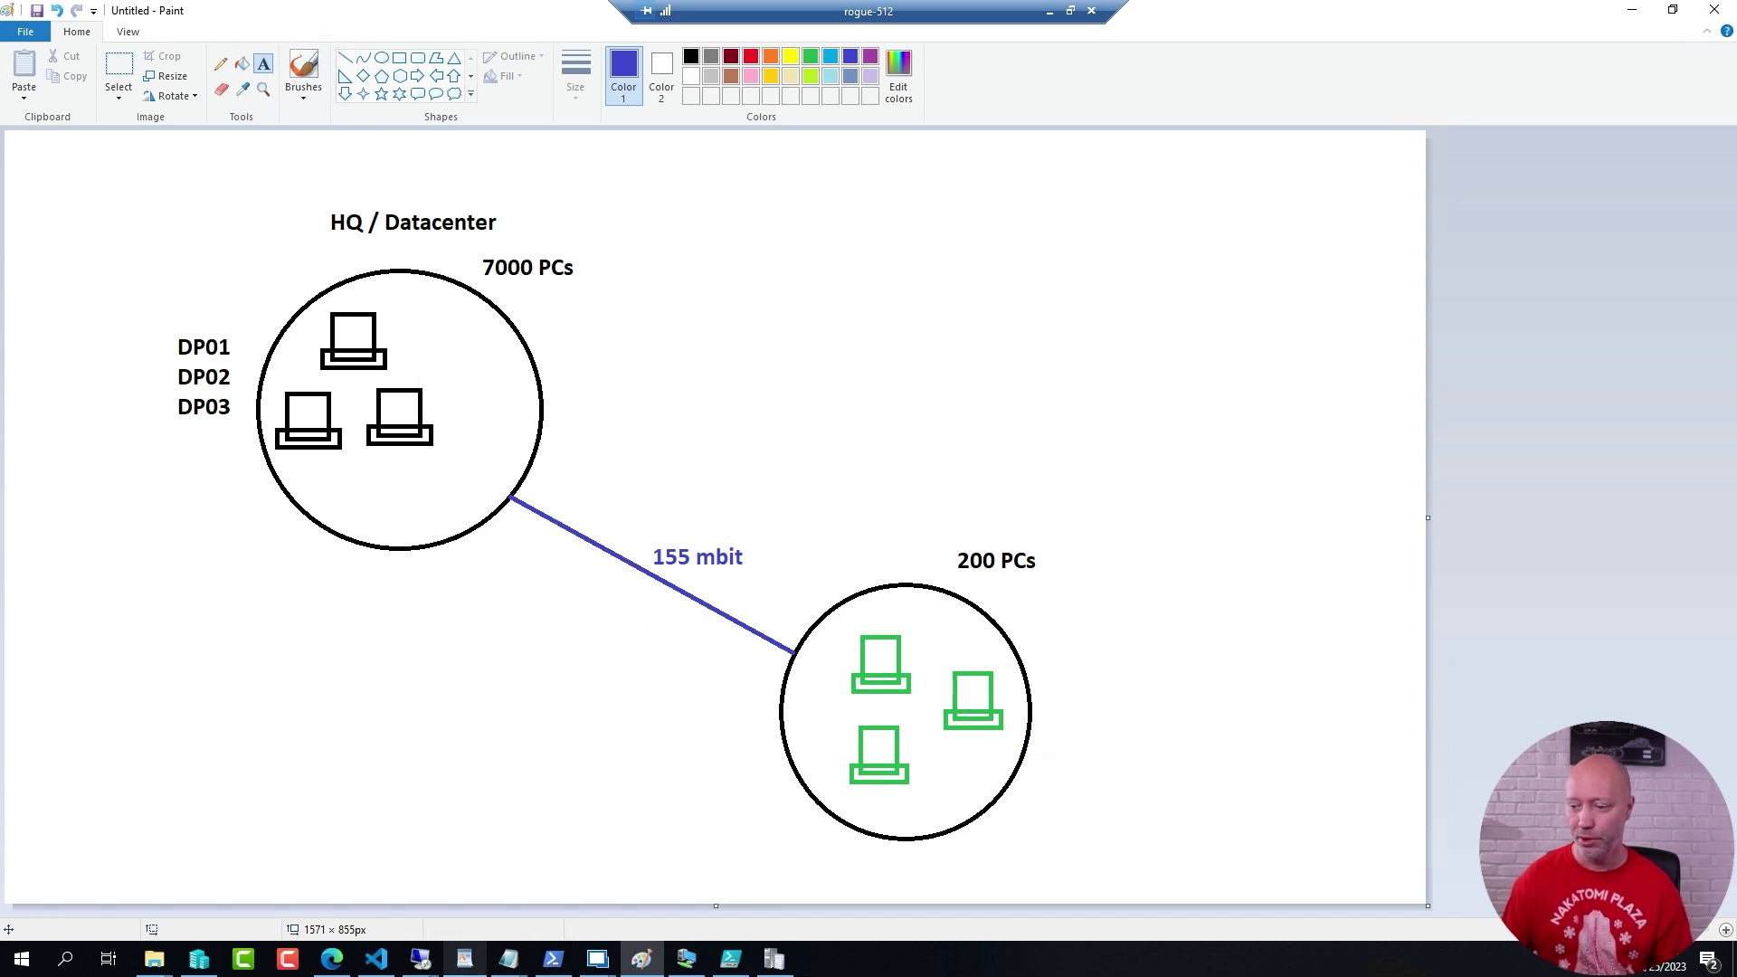
# Search deploymentresearch.com for 'pre-caching' in Edge, correcting the earlier misspelled searches.
pyautogui.click(332, 958)
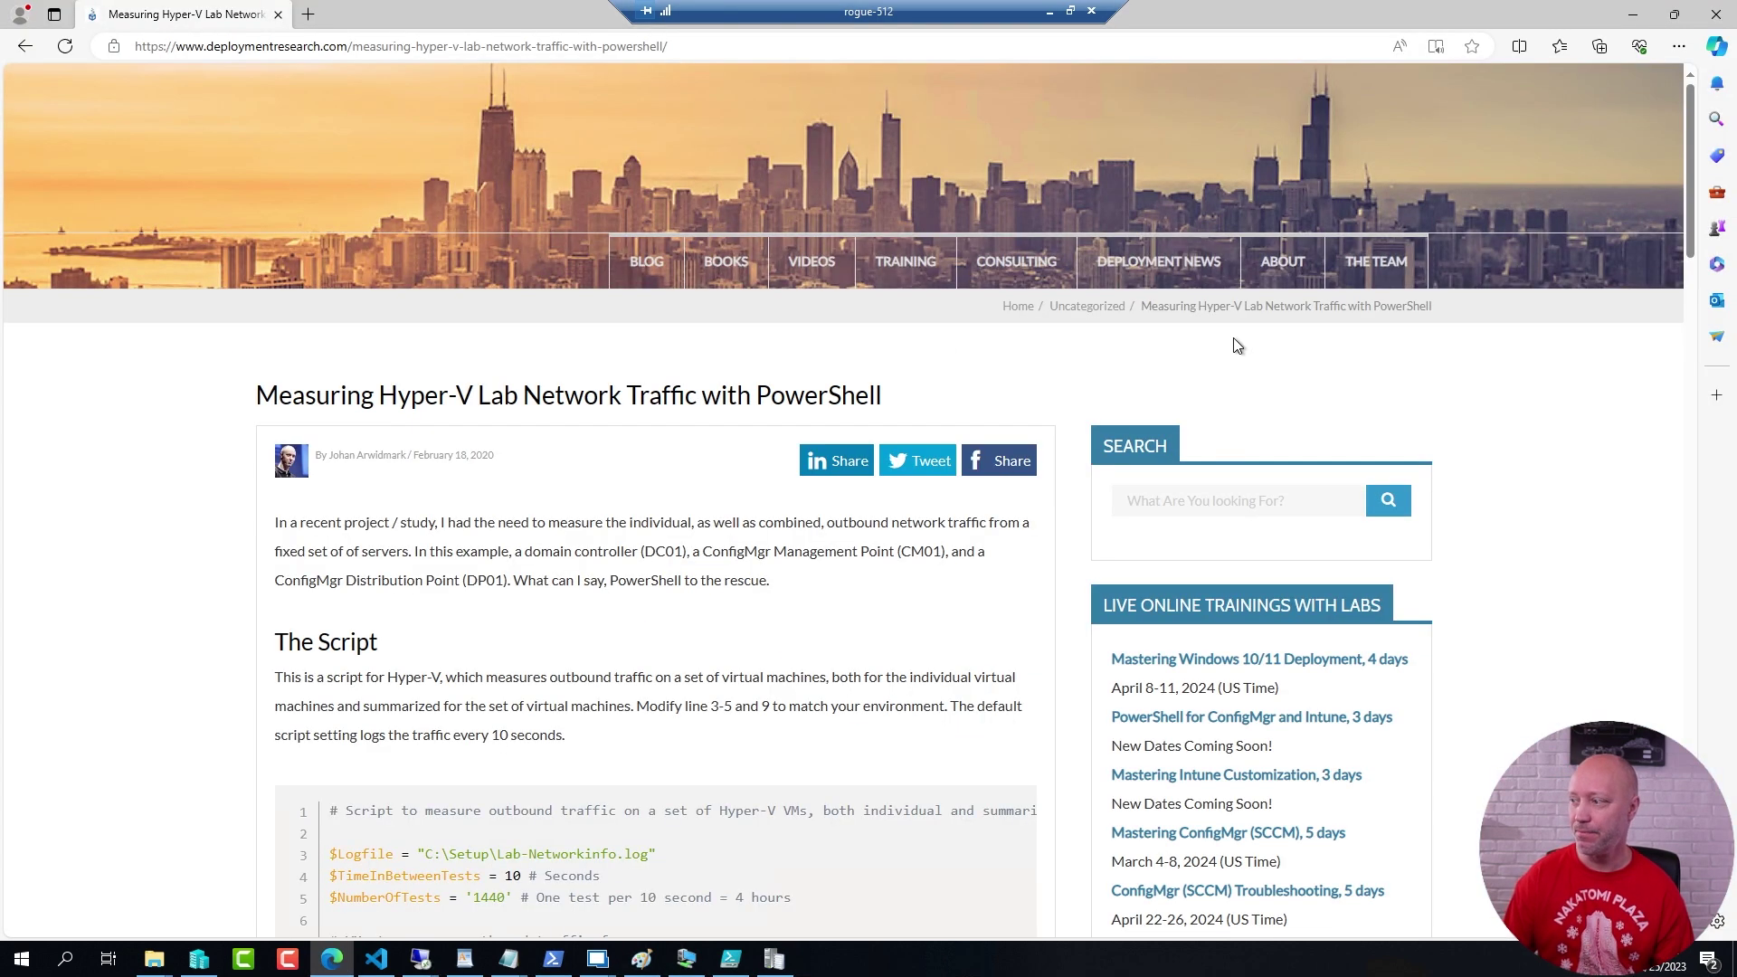
pyautogui.click(1157, 501)
pyautogui.write('de')
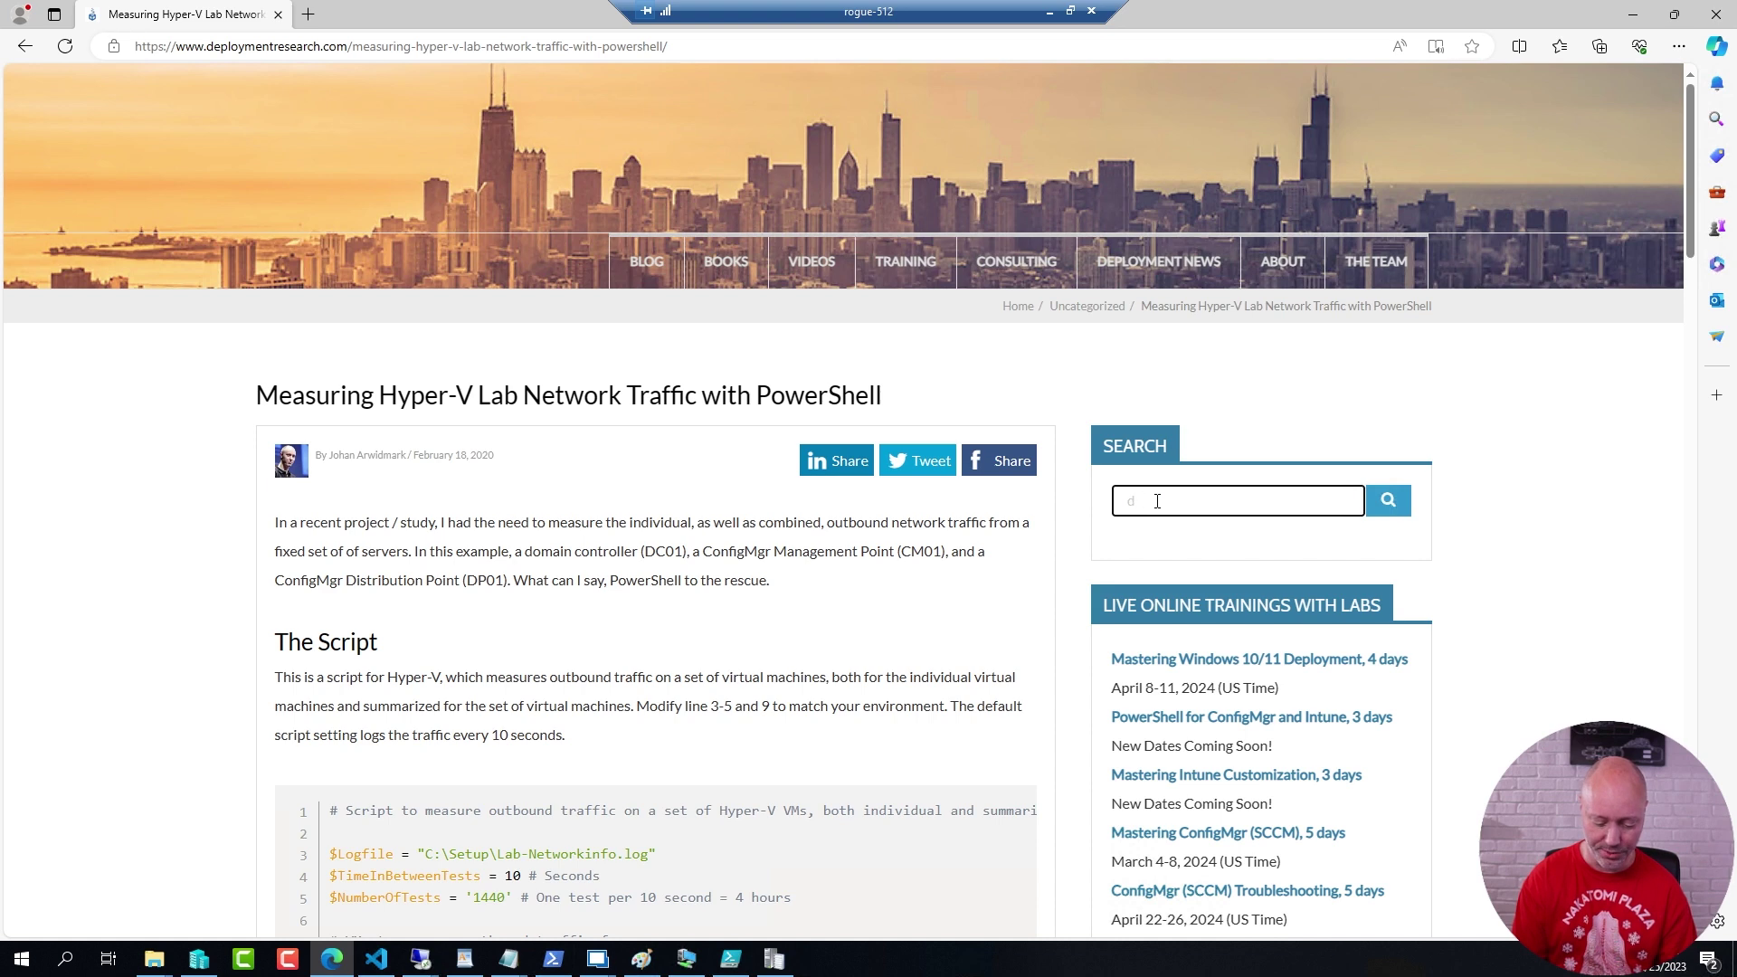
pyautogui.press('BackSpace')
pyautogui.write('pre-cach')
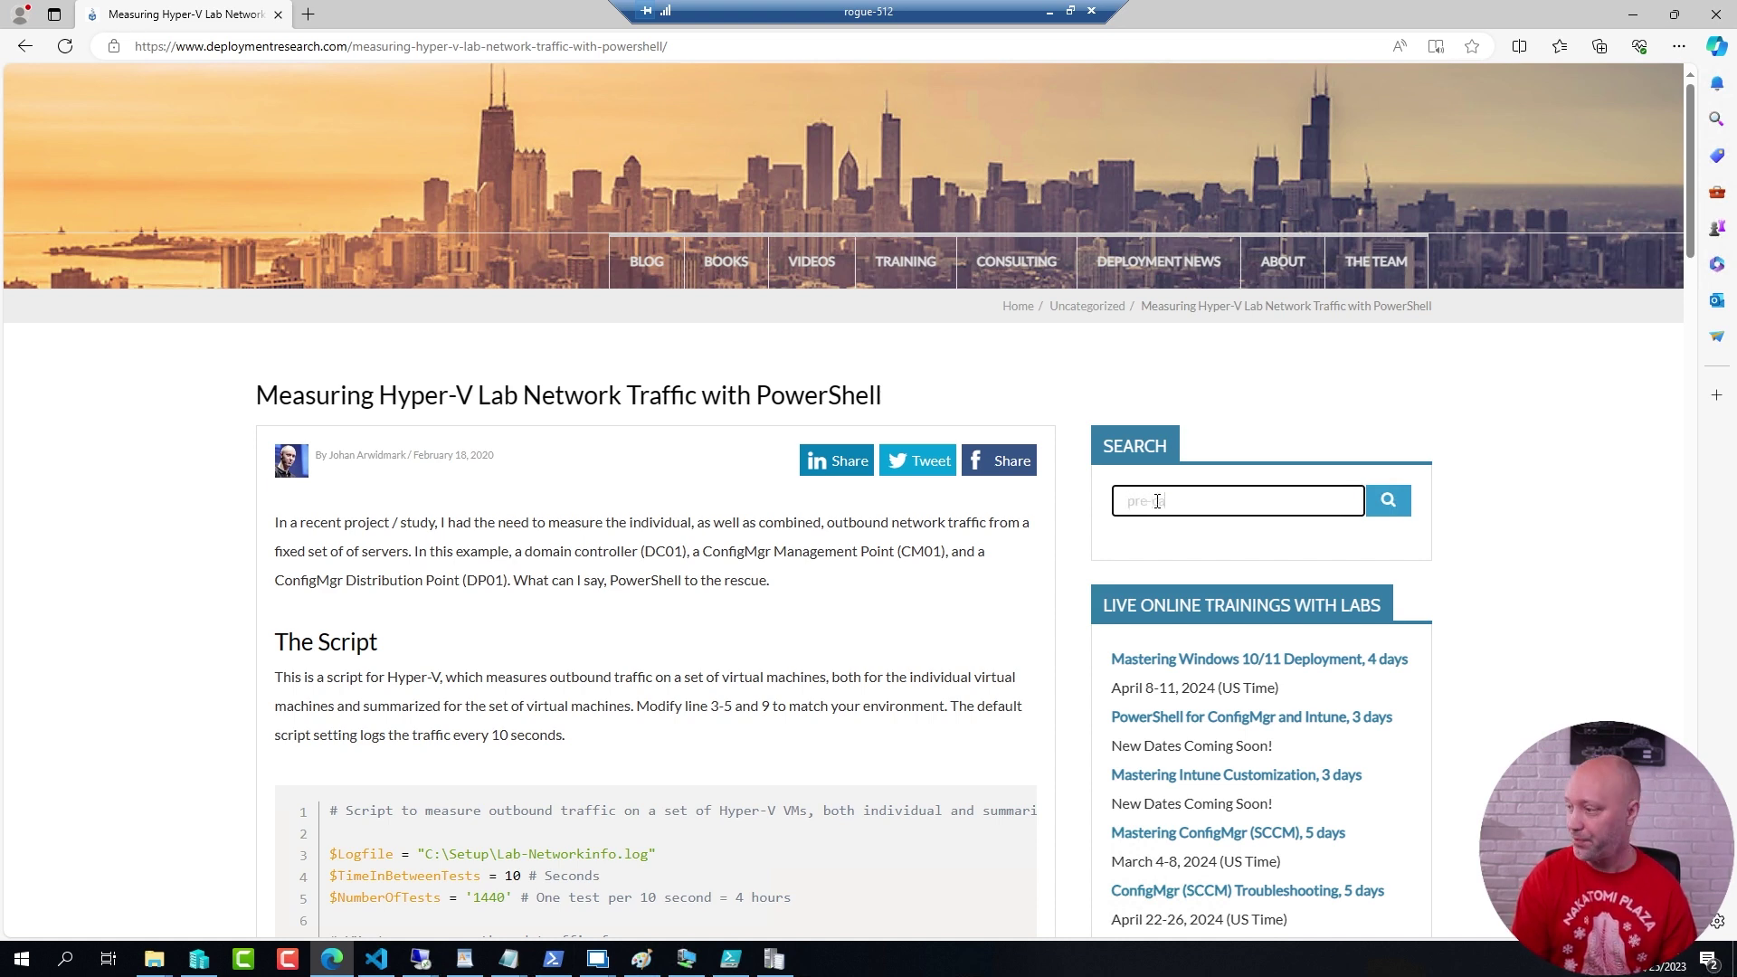
pyautogui.write('ine')
pyautogui.press('Return')
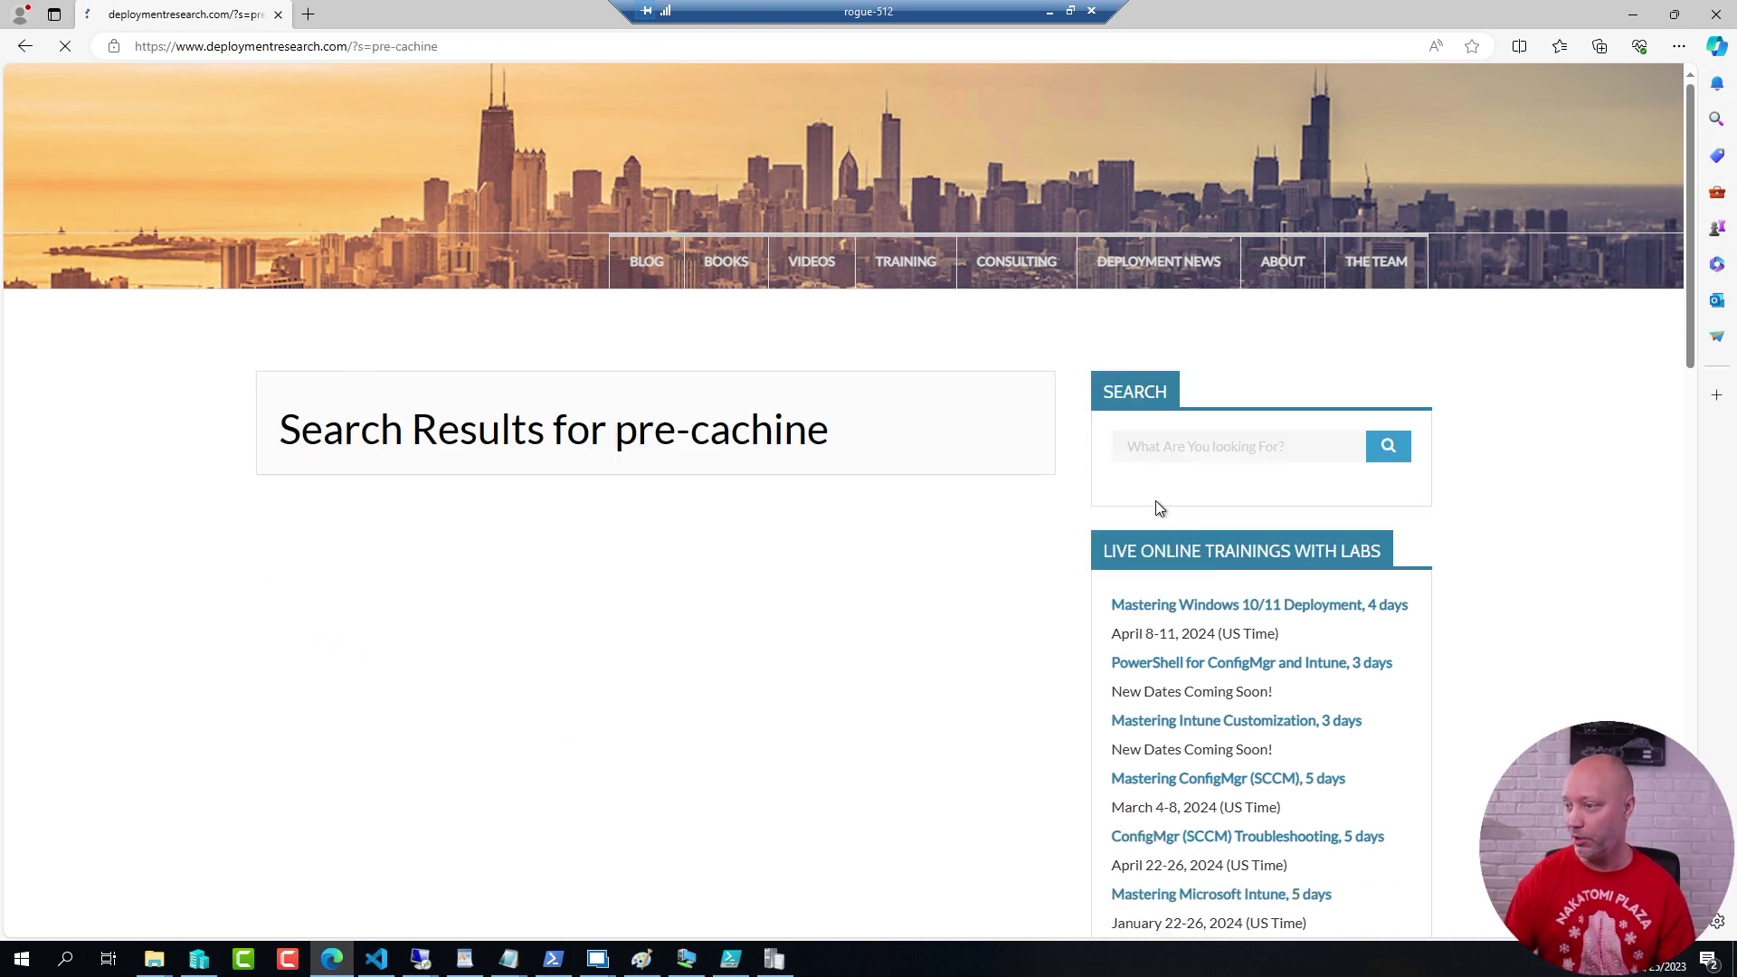
pyautogui.click(1242, 453)
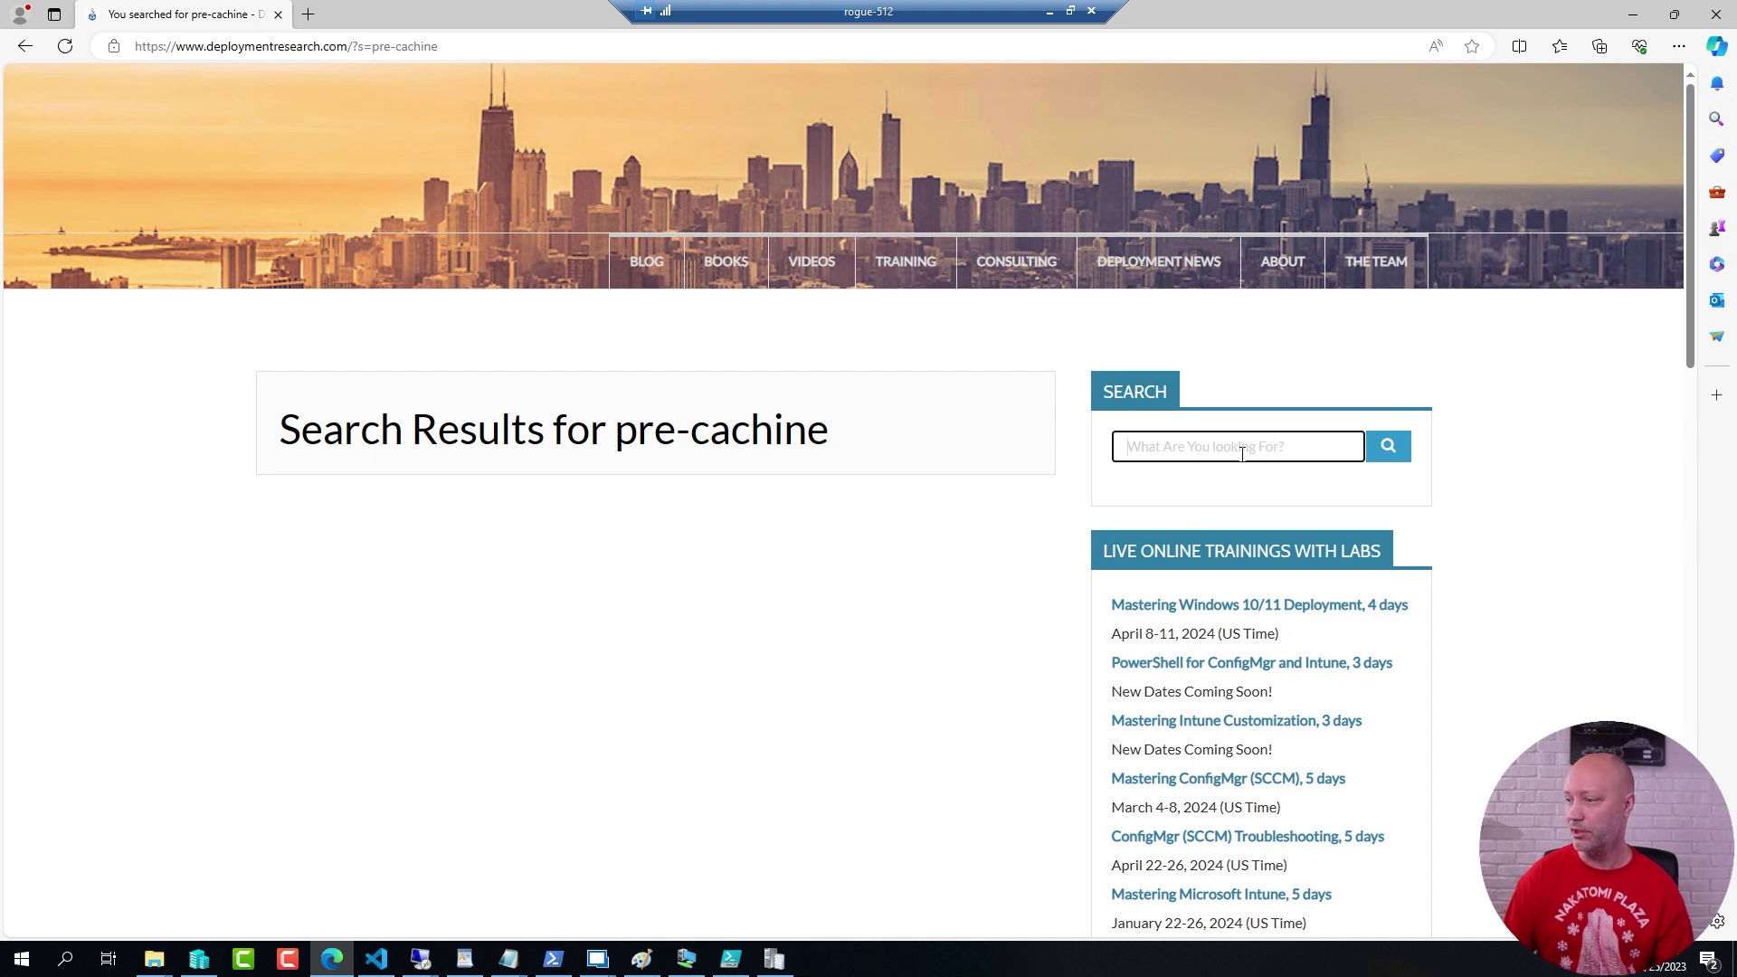
pyautogui.write('pre-cacho')
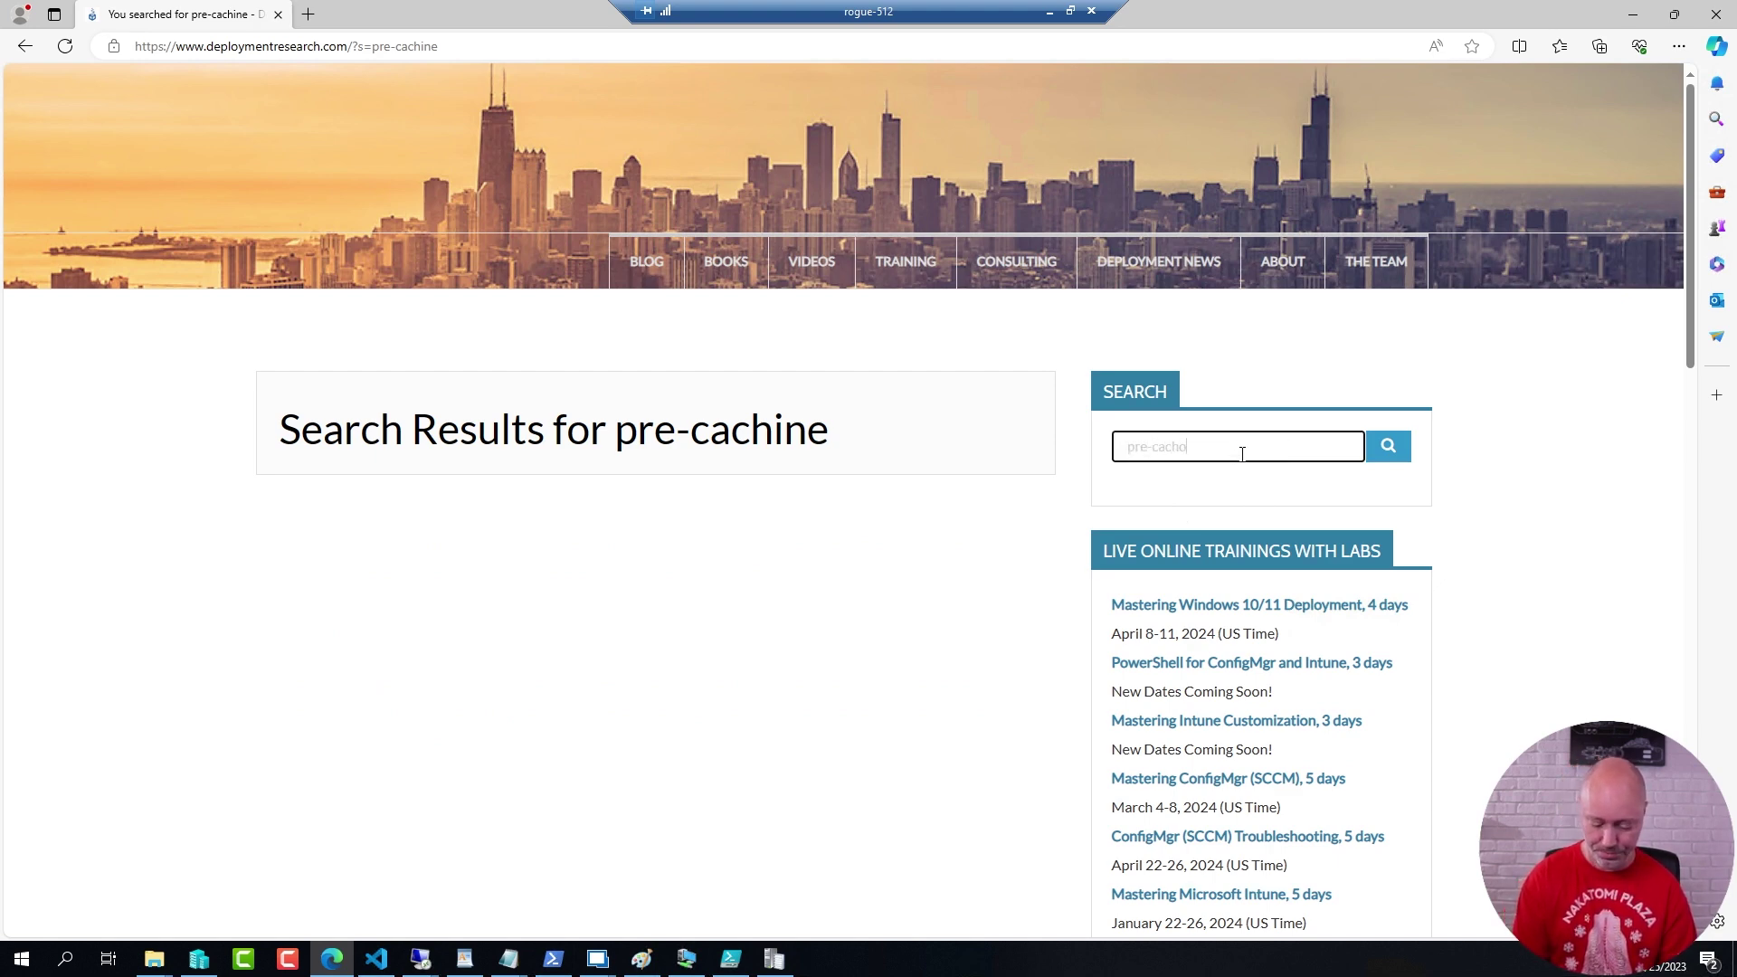
pyautogui.press('BackSpace')
pyautogui.write('ing')
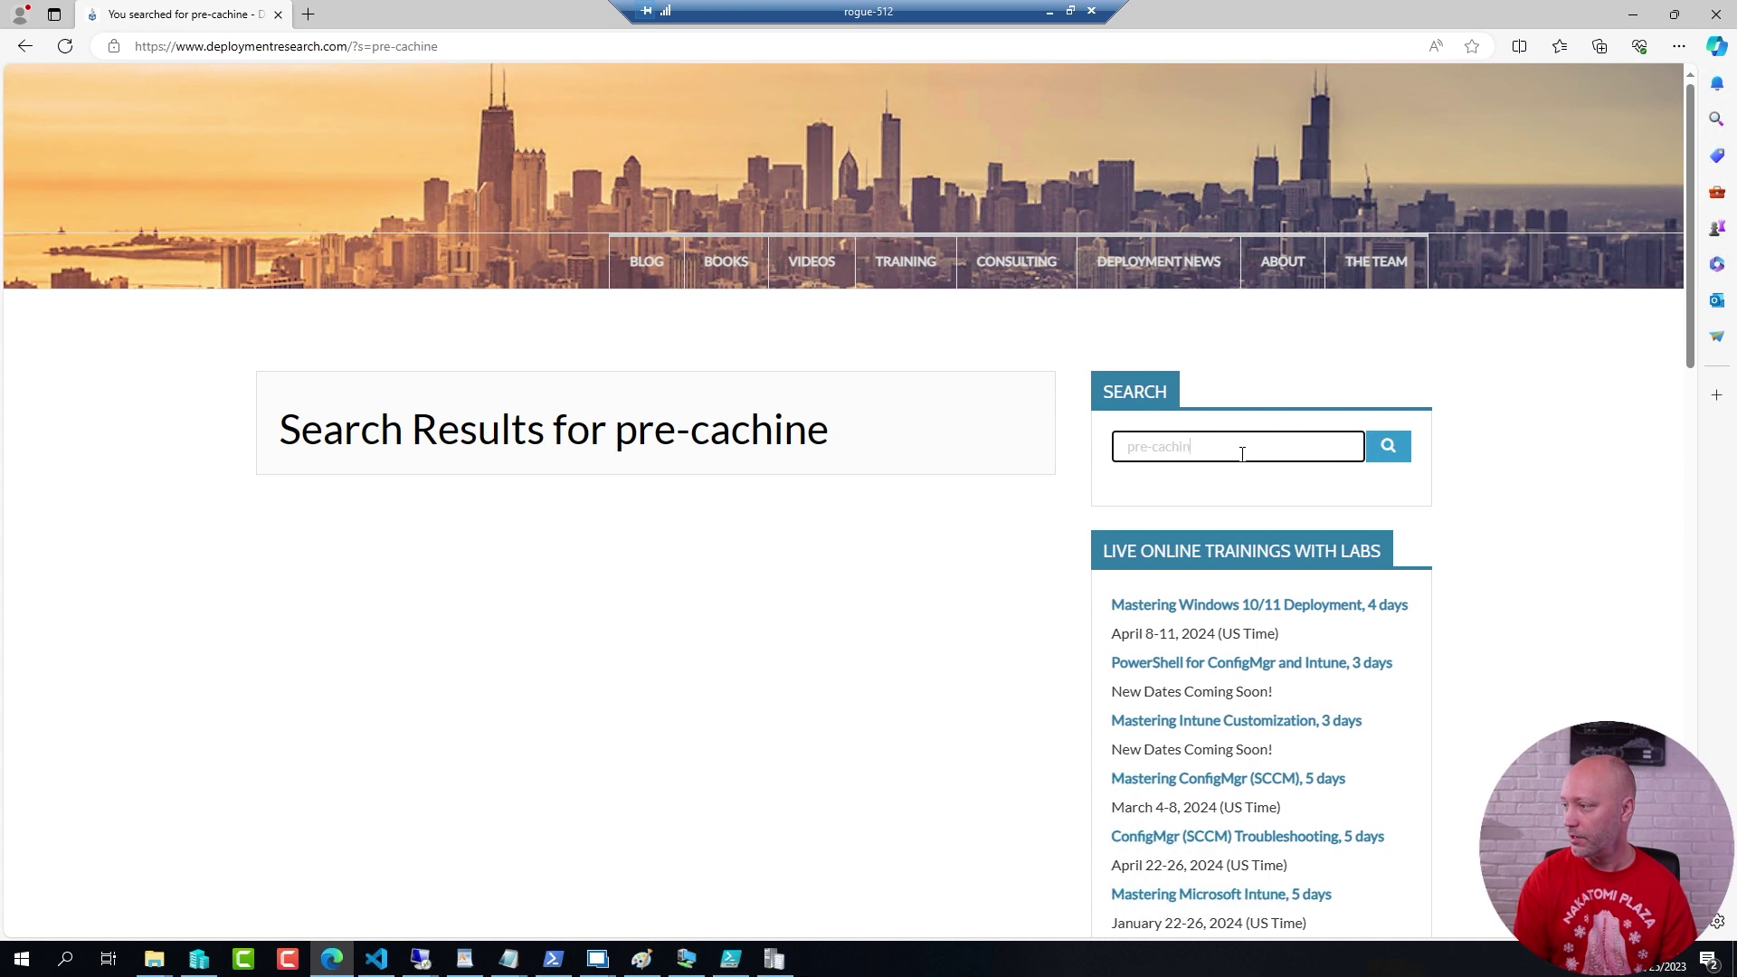
pyautogui.press('Return')
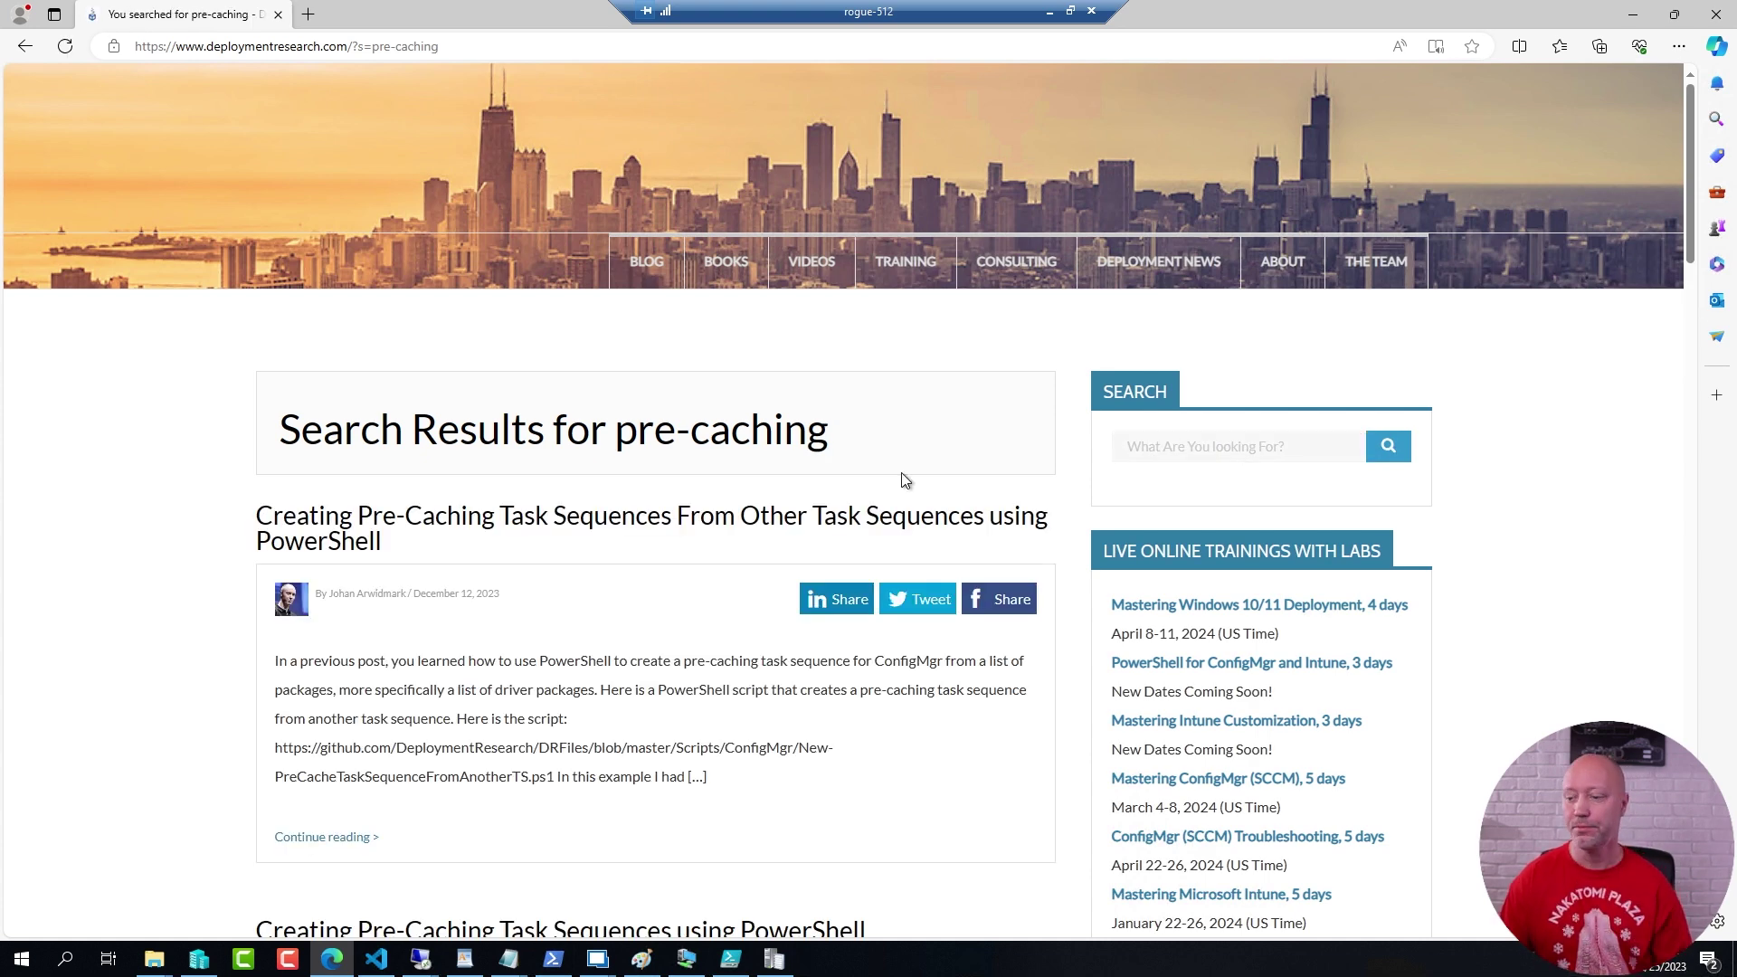